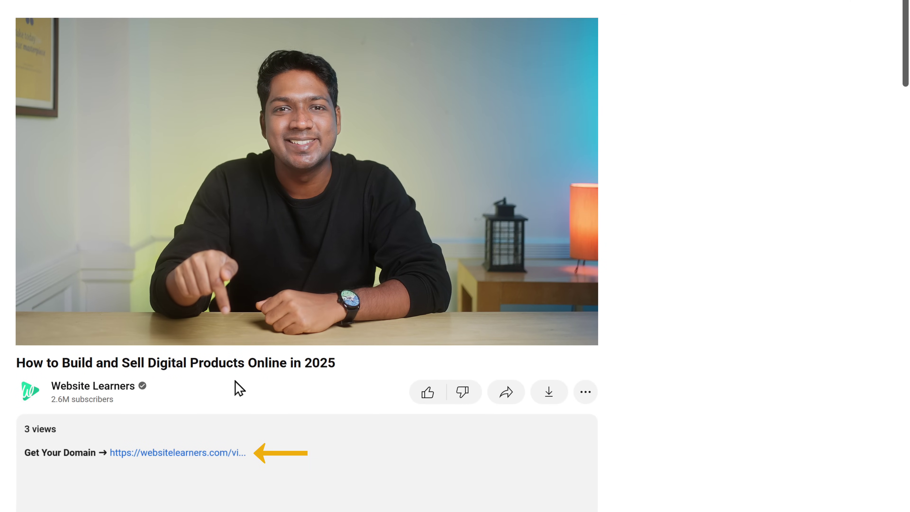
Confirm studiohausart.com is available, then go to Website Learners' Get Hosting & Free Domain step.
{"action": "left_click", "coordinate": [161, 453]}
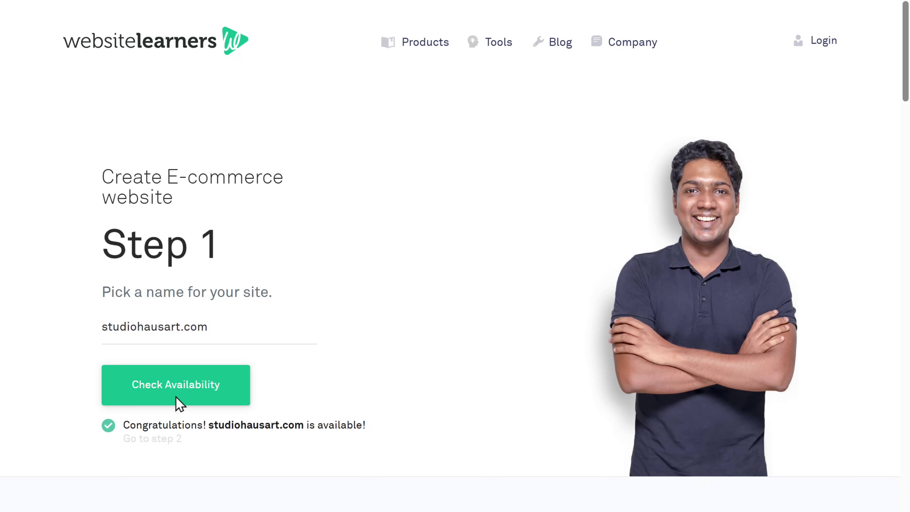
{"action": "scroll", "coordinate": [177, 404], "scroll_direction": "down", "scroll_amount": 8}
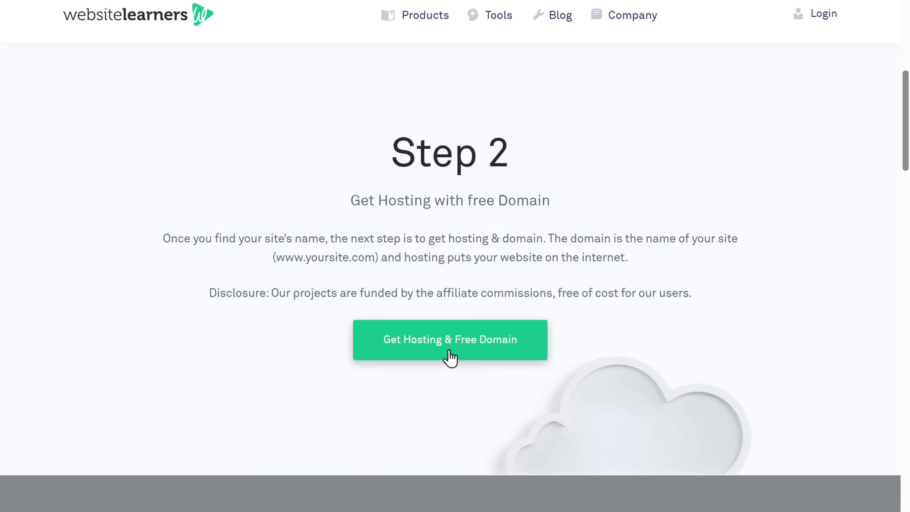
{"action": "left_click", "coordinate": [451, 351]}
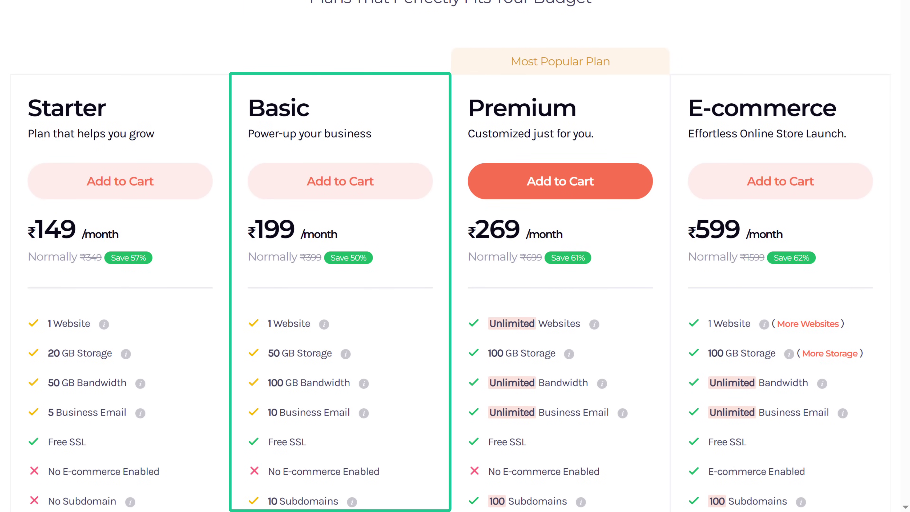
Add the Basic hosting plan for 12 months with the free studiohausart.com domain to the cart.
{"action": "left_click", "coordinate": [338, 194]}
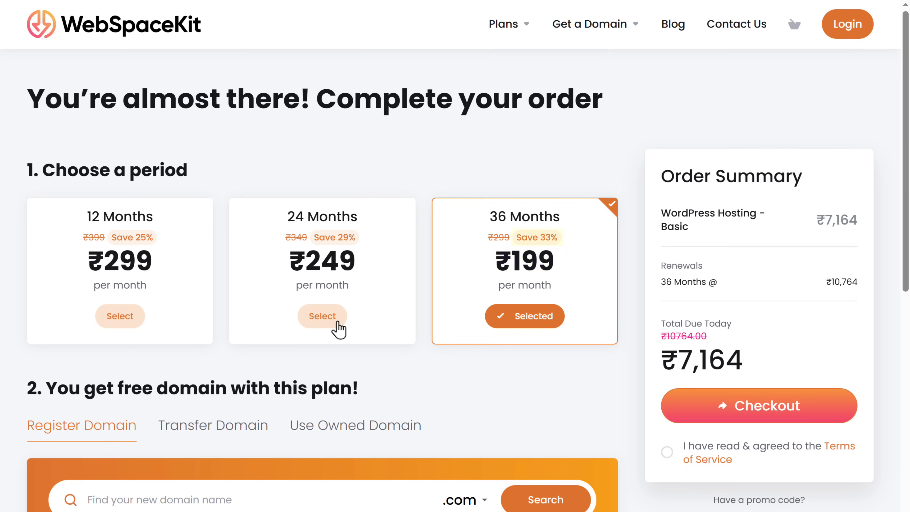
{"action": "left_click", "coordinate": [121, 317]}
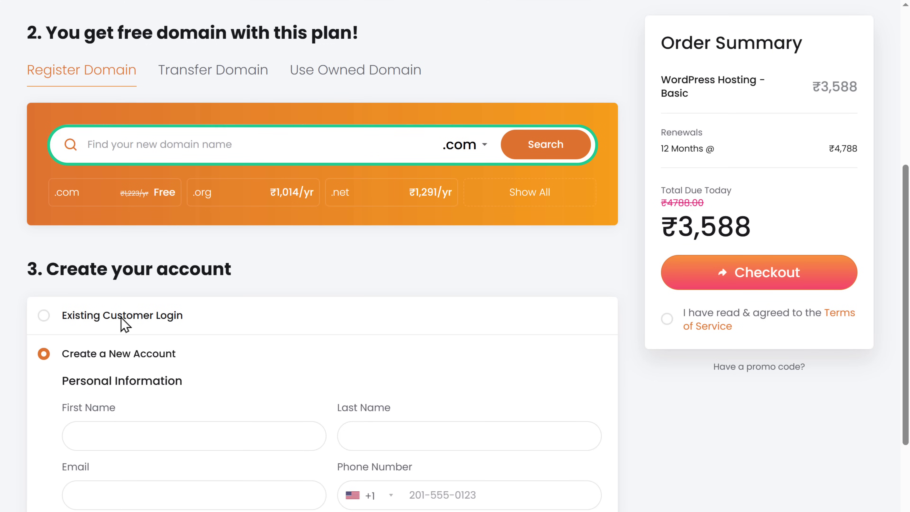
{"action": "left_click", "coordinate": [89, 143]}
{"action": "type", "text": "studiohausart"}
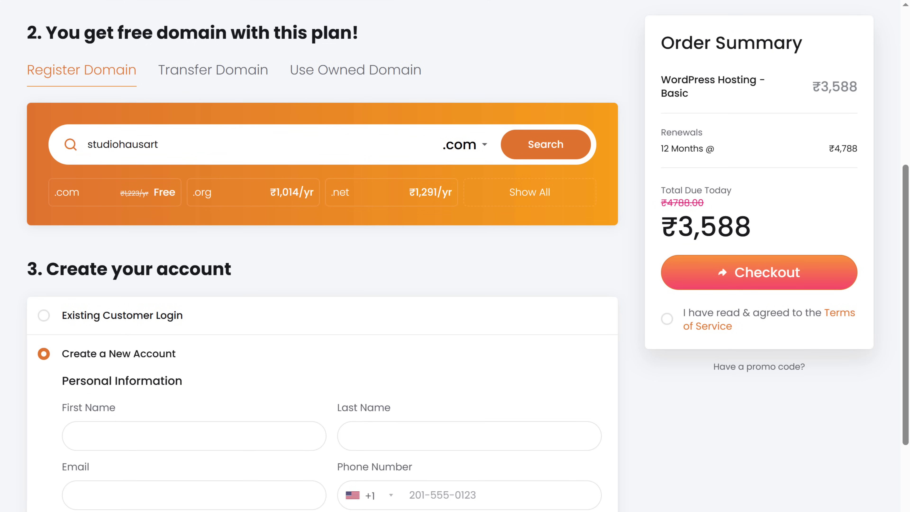
{"action": "left_click", "coordinate": [545, 153]}
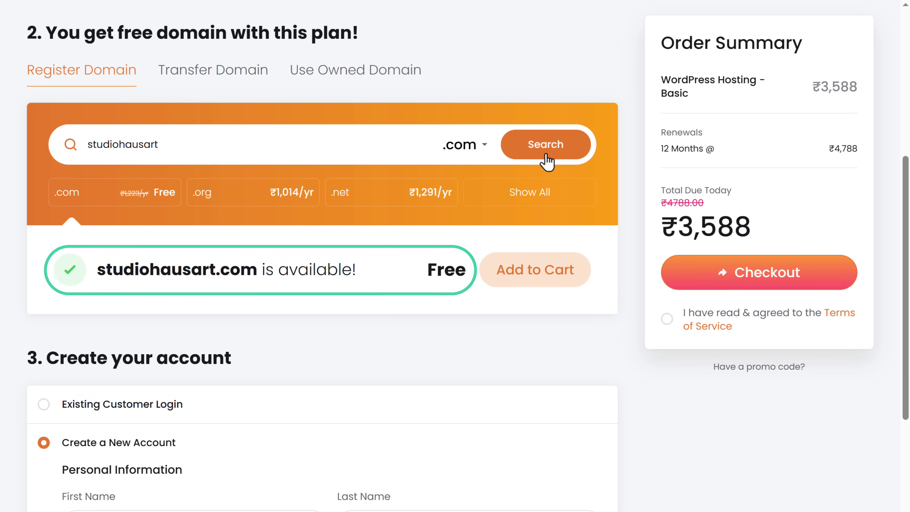
{"action": "left_click", "coordinate": [538, 283]}
Check out and pay the ₹4,233.84 order by card.
{"action": "scroll", "coordinate": [538, 283], "scroll_direction": "down", "scroll_amount": 3}
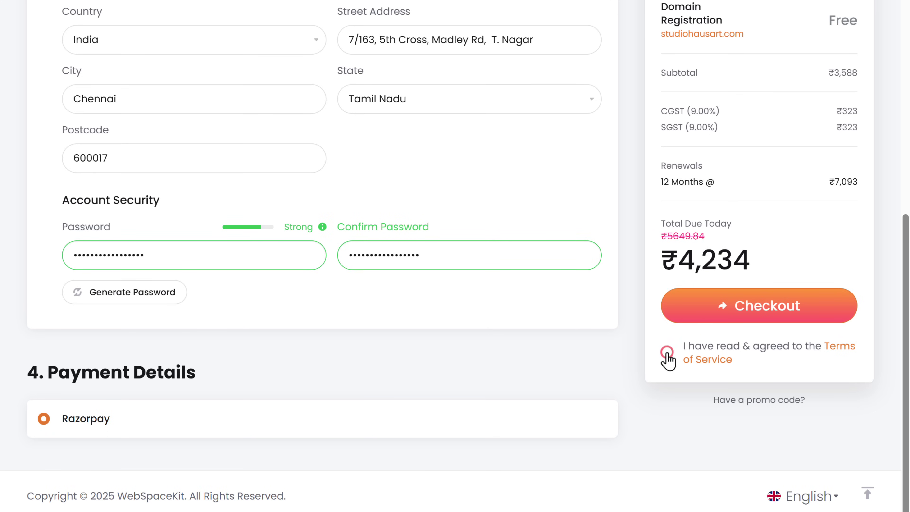
{"action": "left_click", "coordinate": [766, 314]}
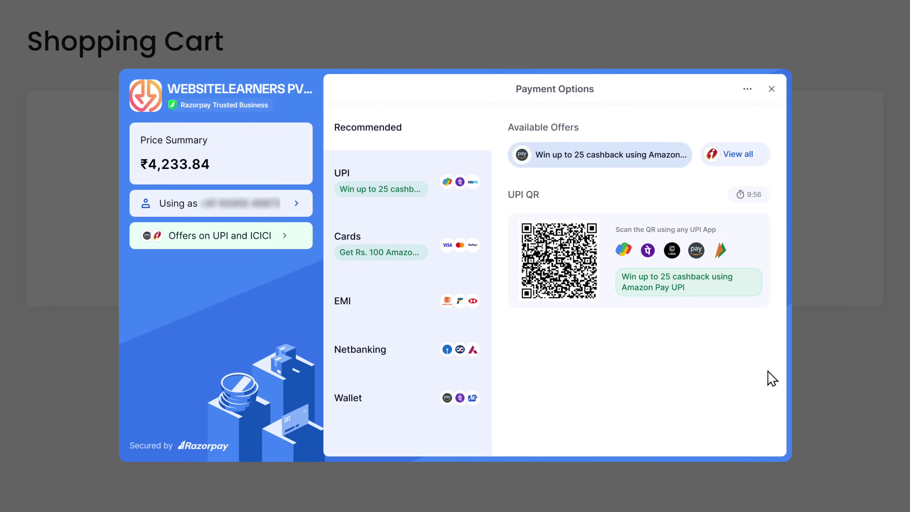
{"action": "left_click", "coordinate": [347, 251]}
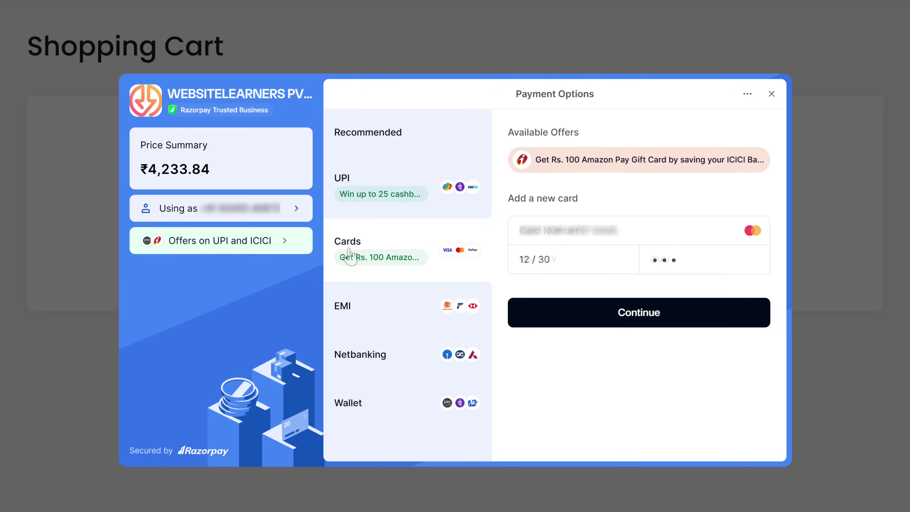
{"action": "left_click", "coordinate": [638, 319]}
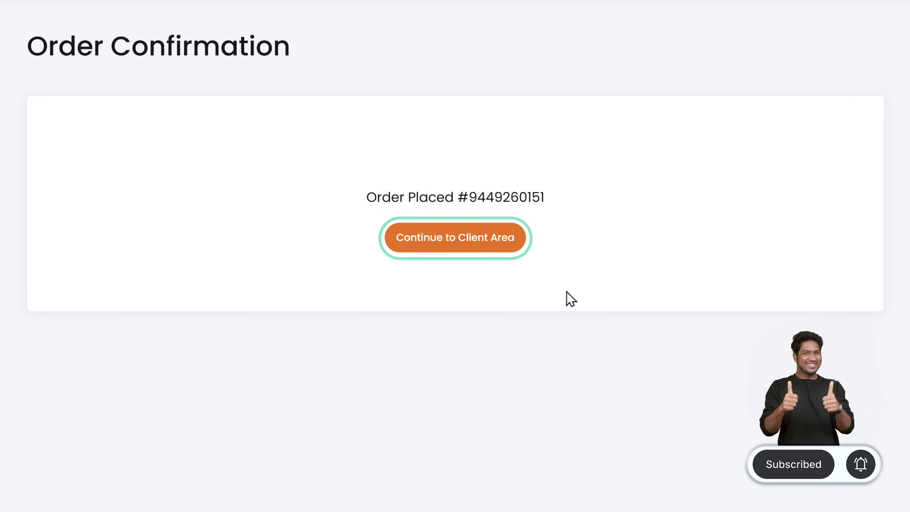
Go to the WebSpaceKit client area and load studiohausart.com in a new browser tab.
{"action": "left_click", "coordinate": [454, 245]}
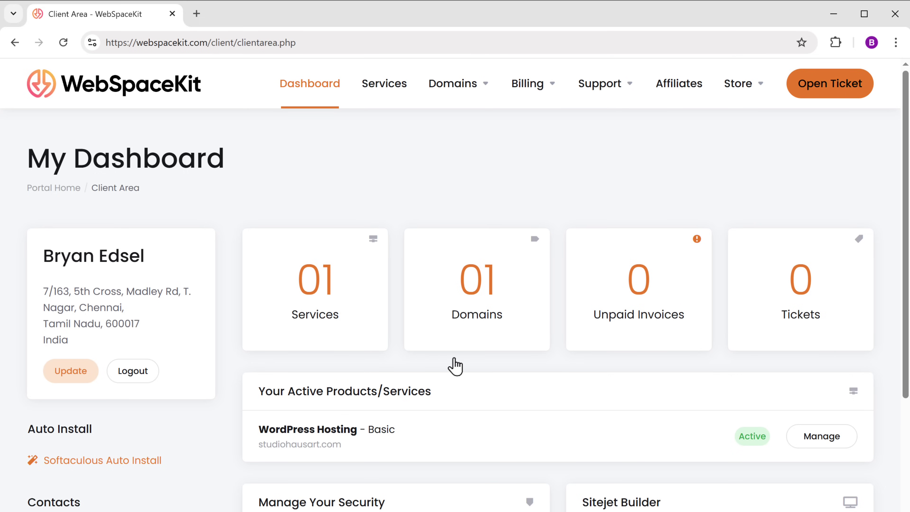
{"action": "left_click", "coordinate": [196, 15]}
{"action": "type", "text": "studiohausart.com"}
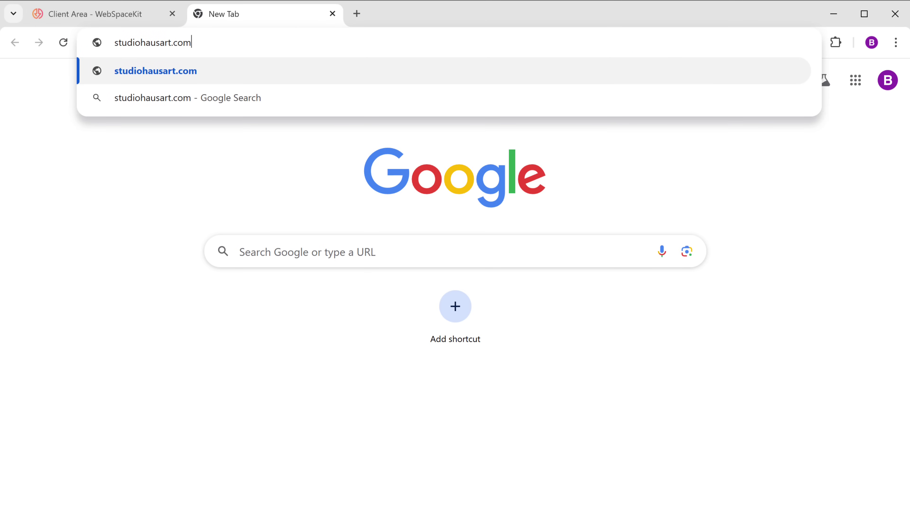
{"action": "key", "text": "Return"}
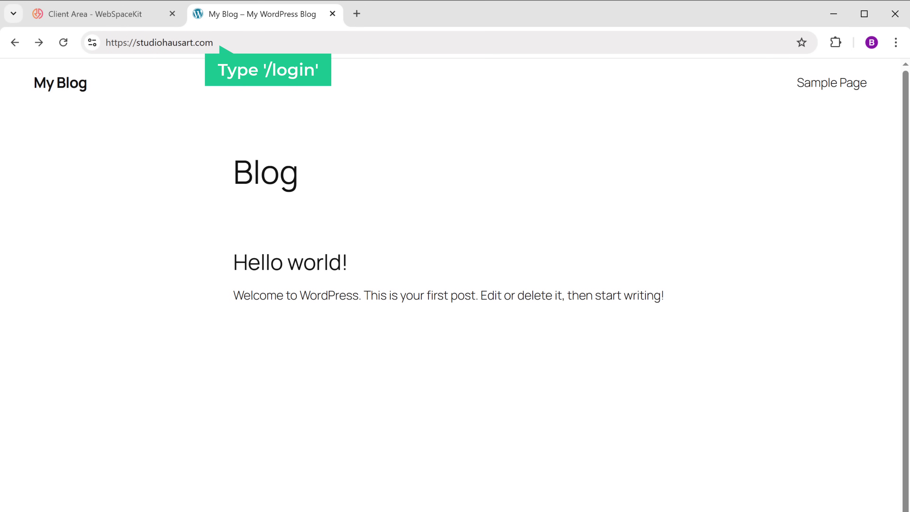
Open studiohausart.com/wp-login and log in with the credentials from the WebSpaceKit welcome email.
{"action": "left_click", "coordinate": [212, 42]}
{"action": "type", "text": "/wp-login"}
{"action": "key", "text": "Return"}
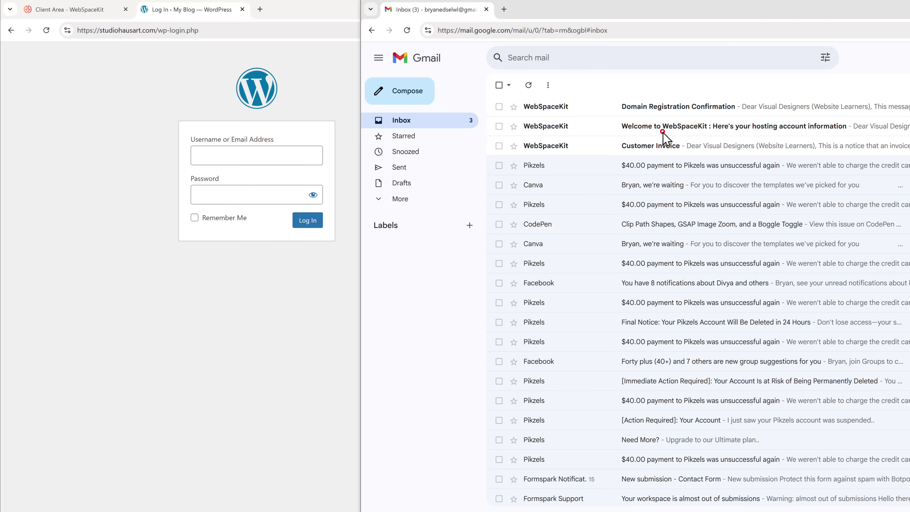
{"action": "left_click", "coordinate": [662, 133]}
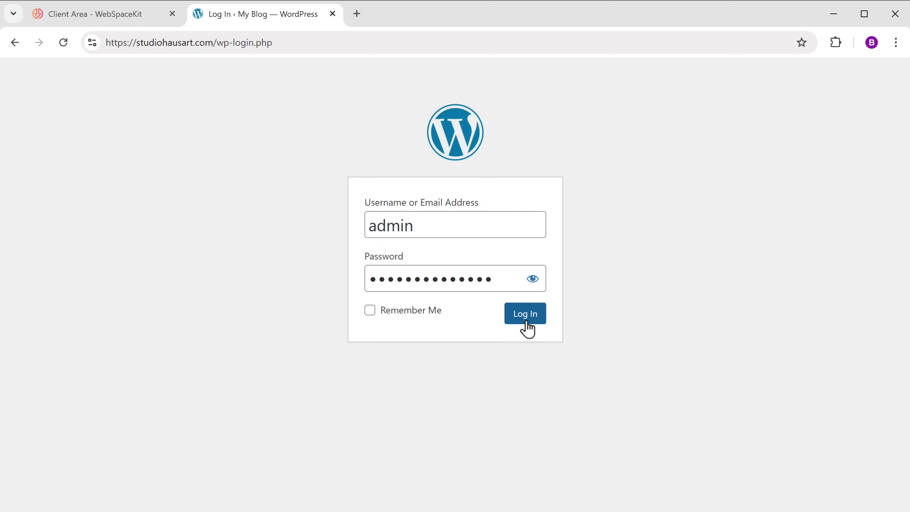
{"action": "left_click", "coordinate": [525, 328]}
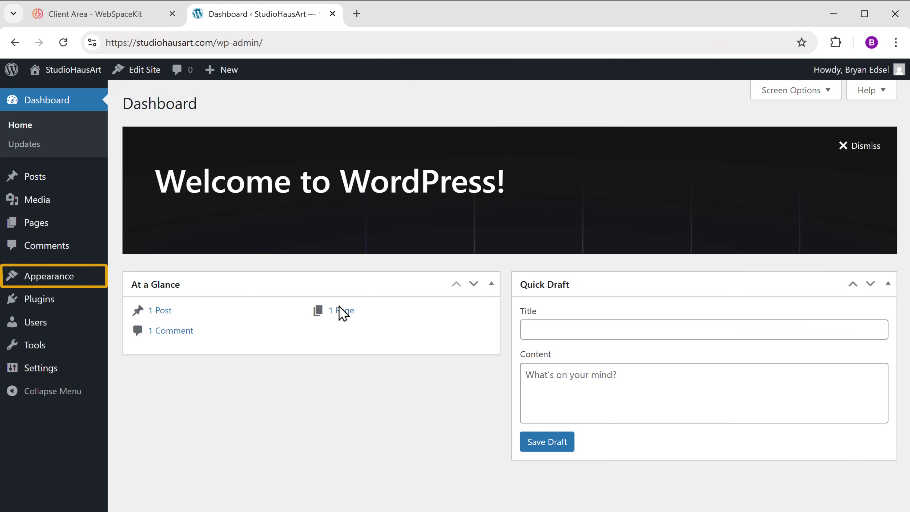
Find Astra under Appearance > Themes > Add Theme, install it and activate it.
{"action": "mouse_move", "coordinate": [46, 285]}
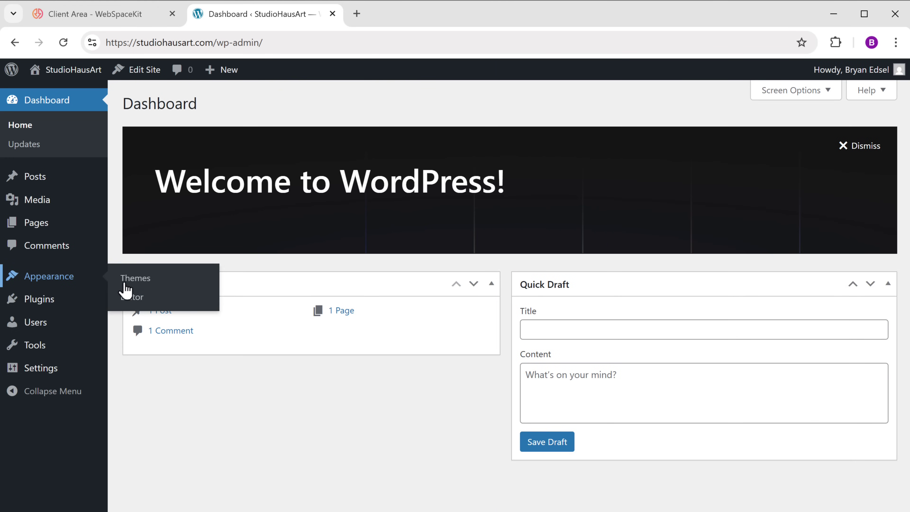
{"action": "left_click", "coordinate": [135, 280]}
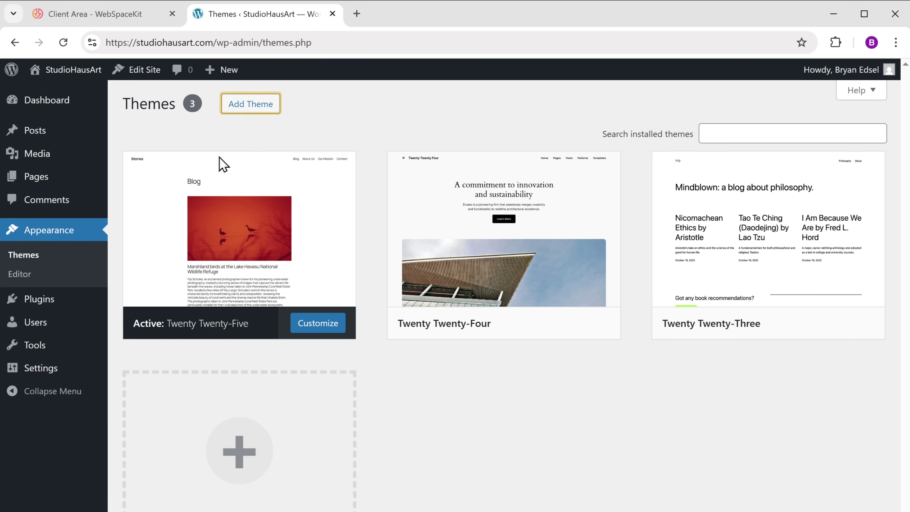
{"action": "left_click", "coordinate": [250, 107]}
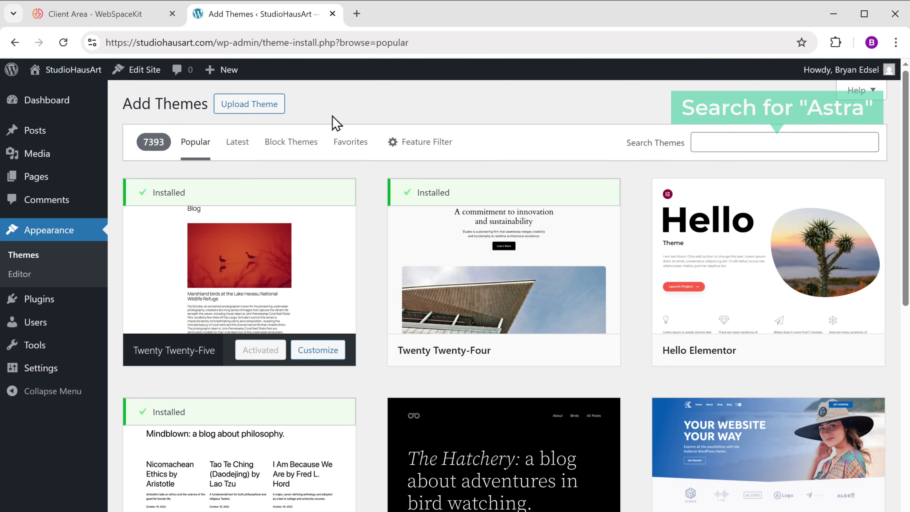
{"action": "type", "text": "Astra"}
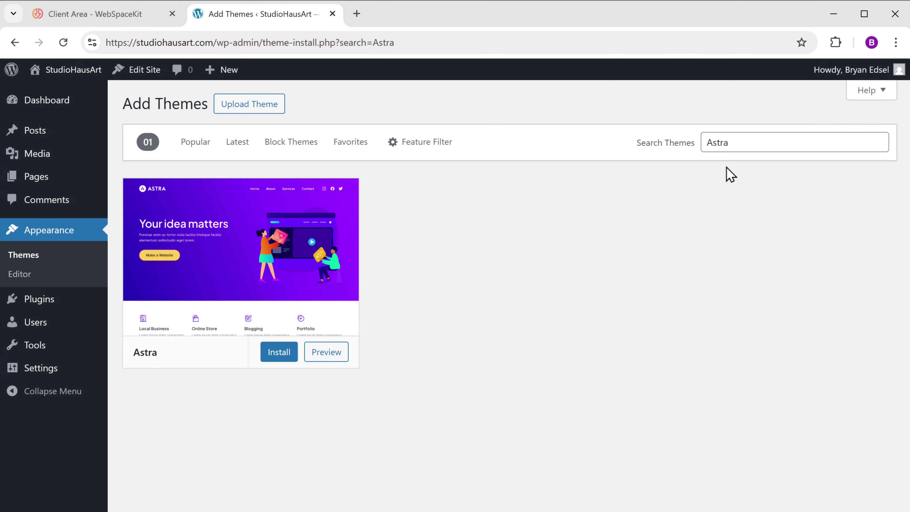
{"action": "left_click", "coordinate": [281, 353]}
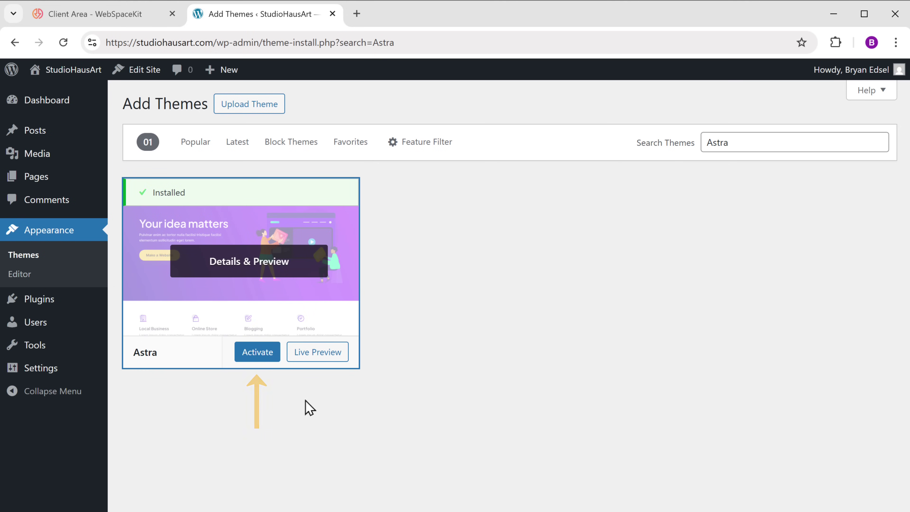
{"action": "left_click", "coordinate": [256, 358]}
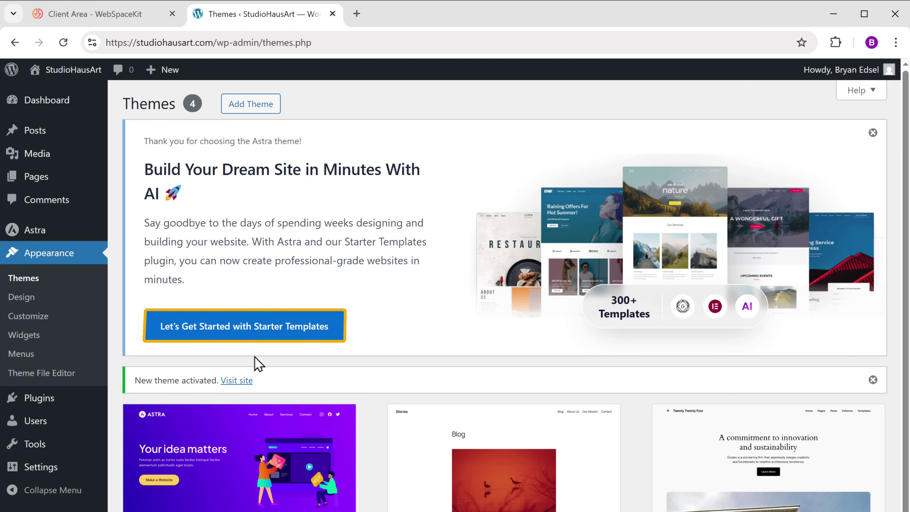
Launch classic Starter Templates with Elementor, filter to E-Commerce and pick Planet Earth Store.
{"action": "left_click", "coordinate": [269, 337]}
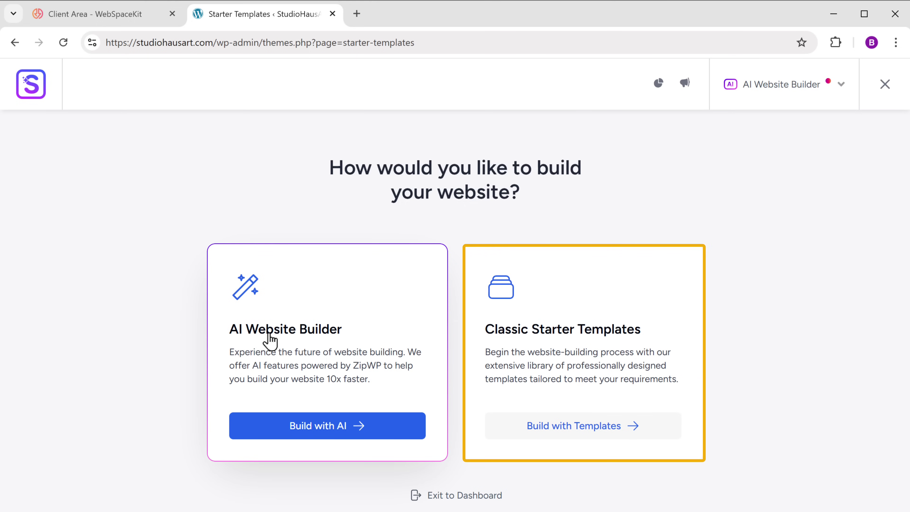
{"action": "left_click", "coordinate": [570, 432]}
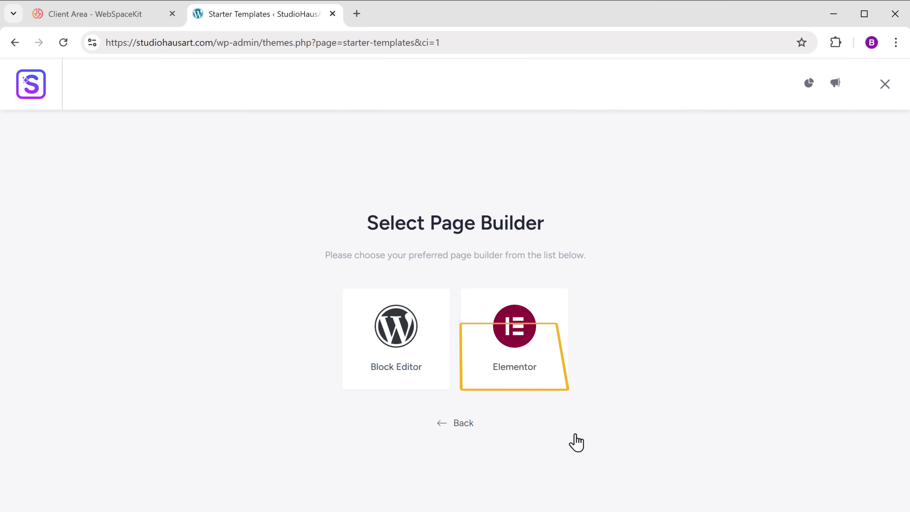
{"action": "left_click", "coordinate": [516, 376]}
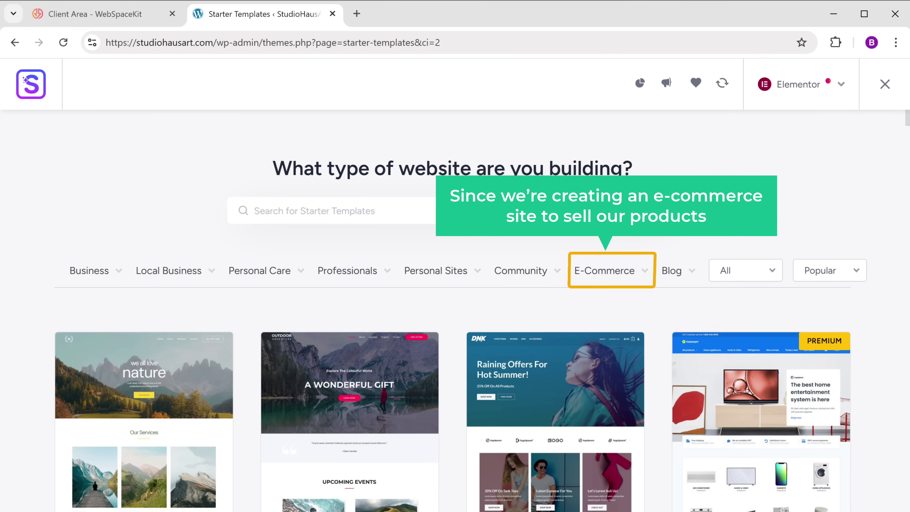
{"action": "left_click", "coordinate": [605, 281]}
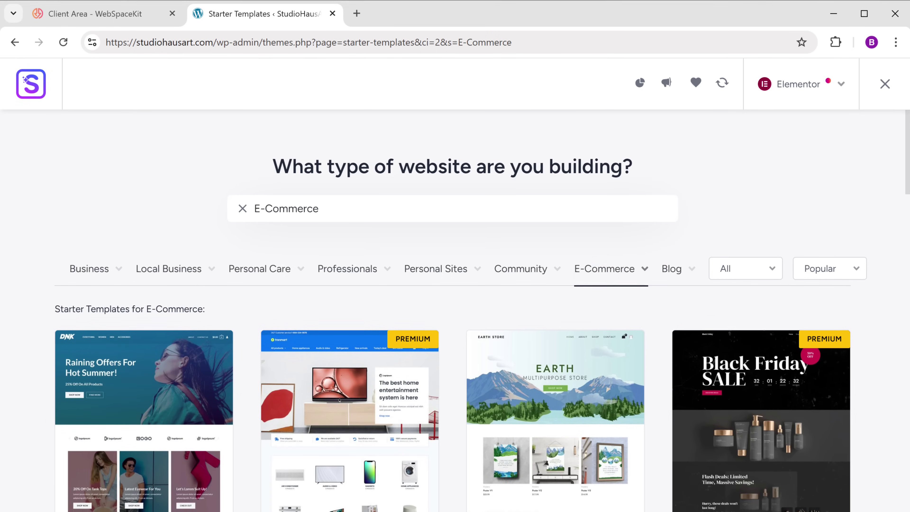
{"action": "scroll", "coordinate": [455, 323], "scroll_direction": "down", "scroll_amount": 20}
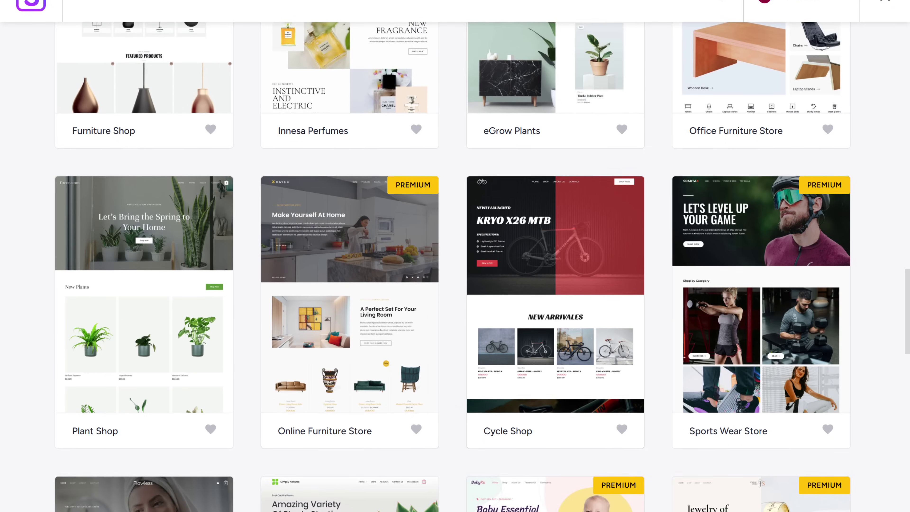
{"action": "scroll", "coordinate": [455, 256], "scroll_direction": "down", "scroll_amount": 5}
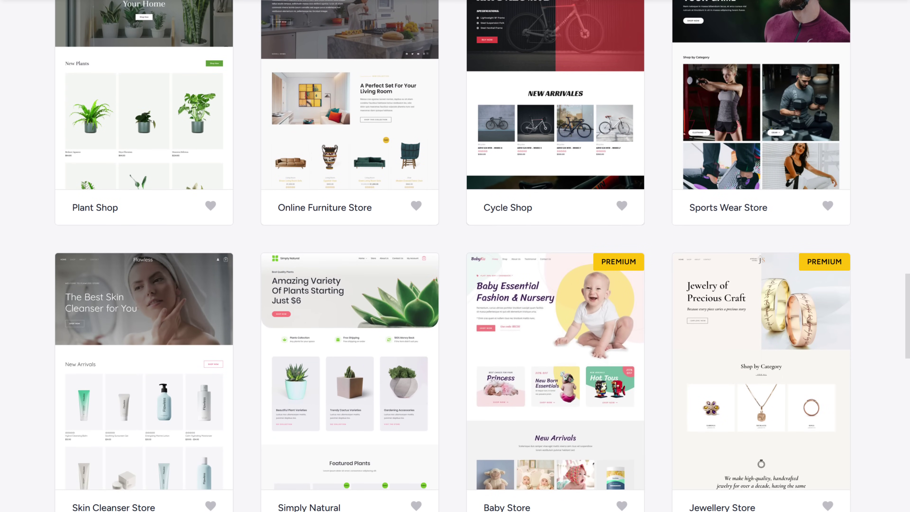
{"action": "scroll", "coordinate": [455, 256], "scroll_direction": "up", "scroll_amount": 20}
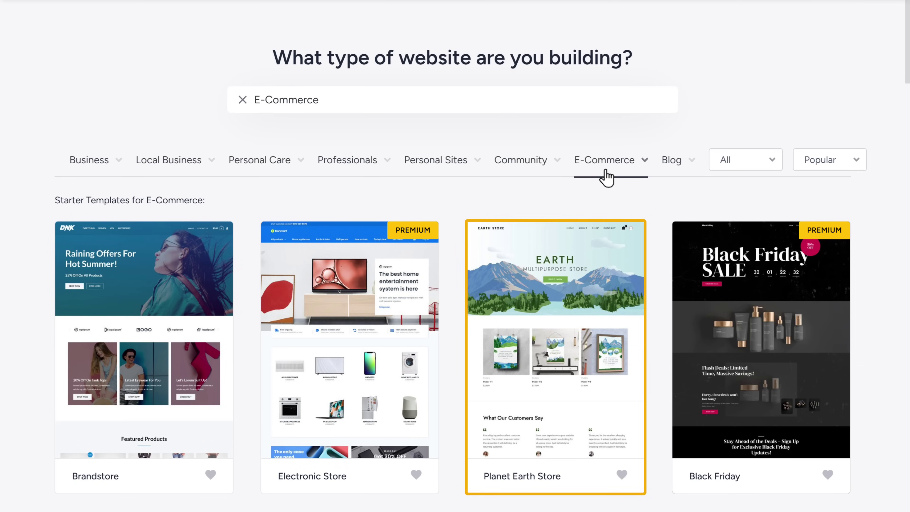
{"action": "left_click", "coordinate": [555, 288]}
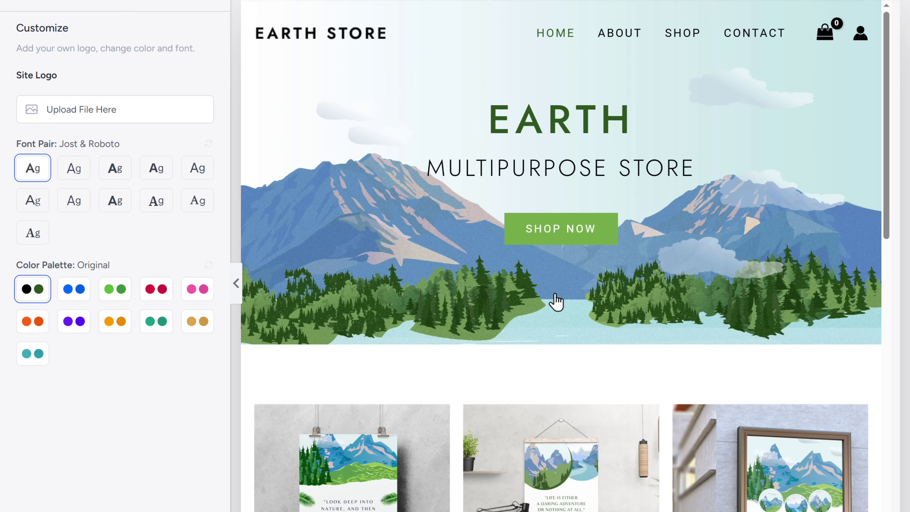
Upload the Logo image as the site logo and set its width to 120 px.
{"action": "left_click", "coordinate": [71, 114]}
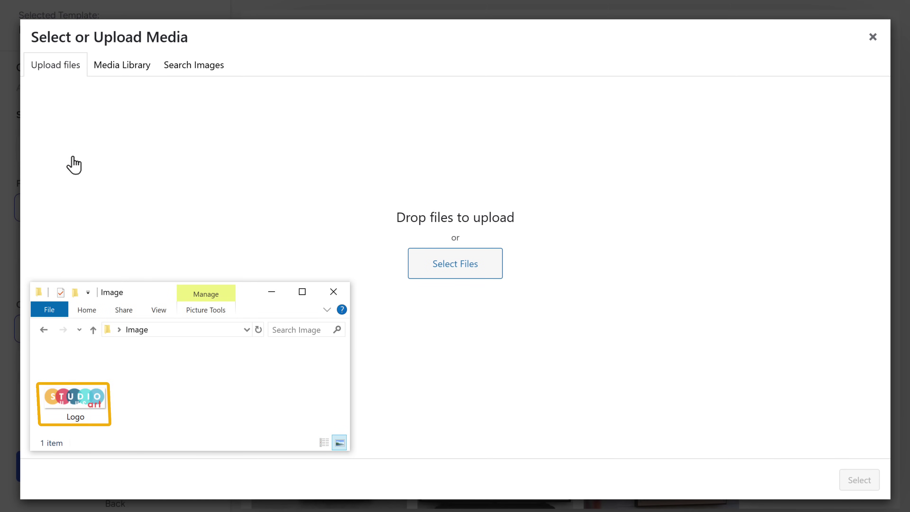
{"action": "left_click", "coordinate": [73, 392]}
{"action": "left_click_drag", "start_coordinate": [73, 392], "coordinate": [402, 279]}
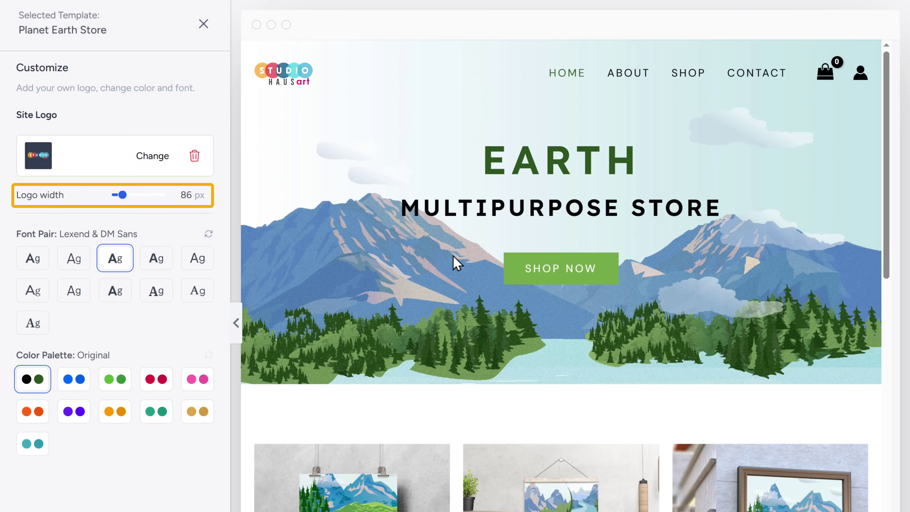
{"action": "left_click_drag", "start_coordinate": [122, 195], "coordinate": [130, 194]}
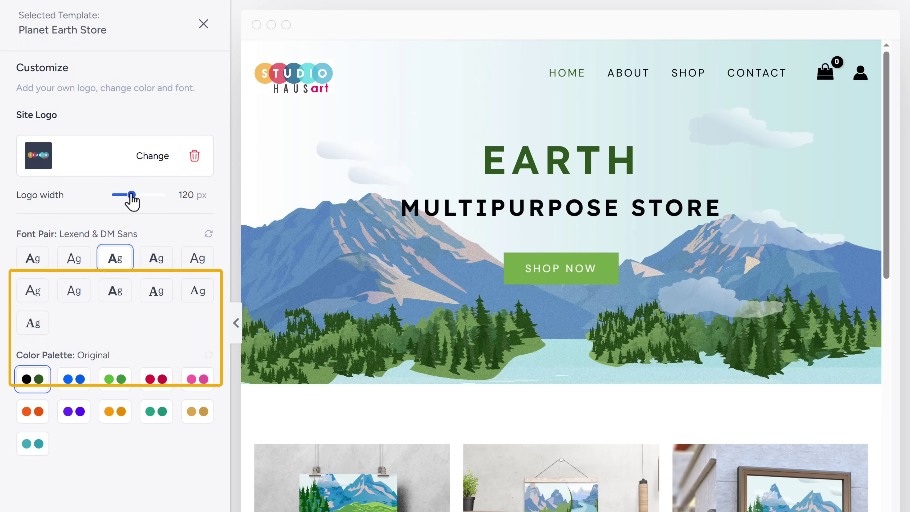
Apply the Jost & Roboto font pair and the Style 10 colour palette.
{"action": "left_click", "coordinate": [32, 265]}
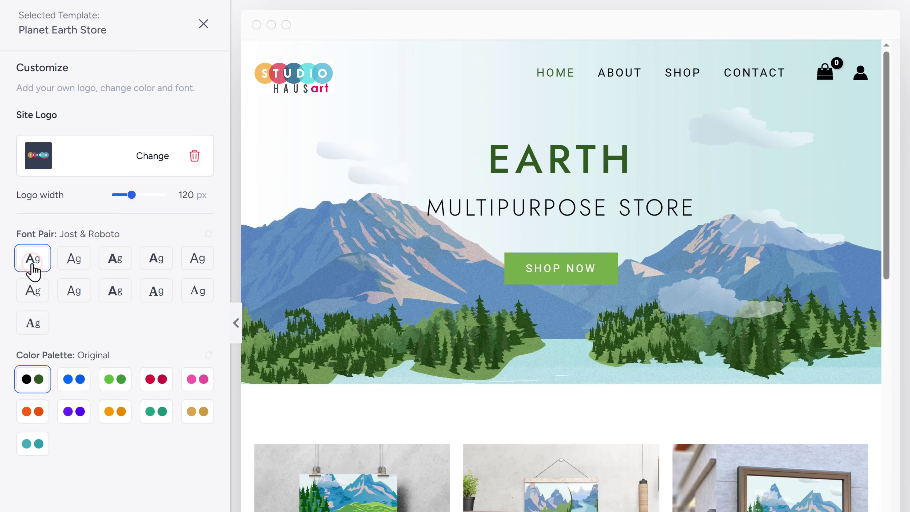
{"action": "left_click", "coordinate": [32, 444]}
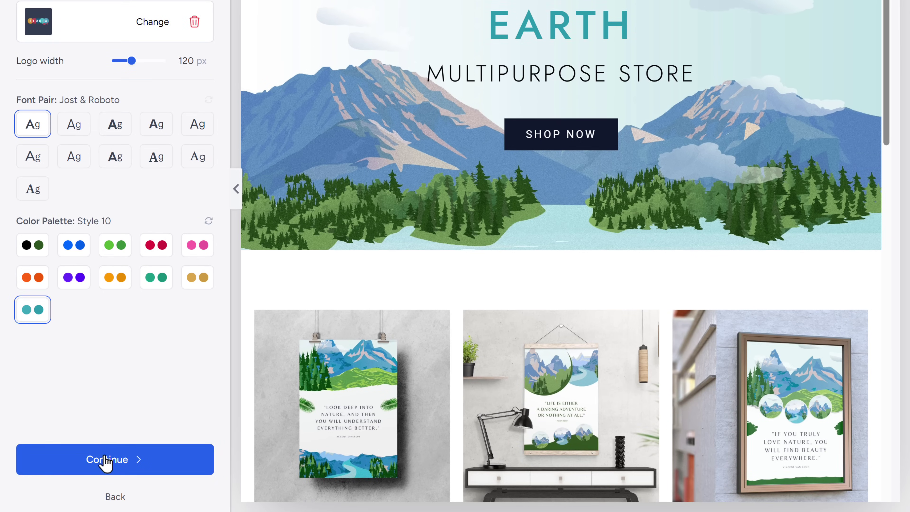
{"action": "left_click", "coordinate": [106, 459]}
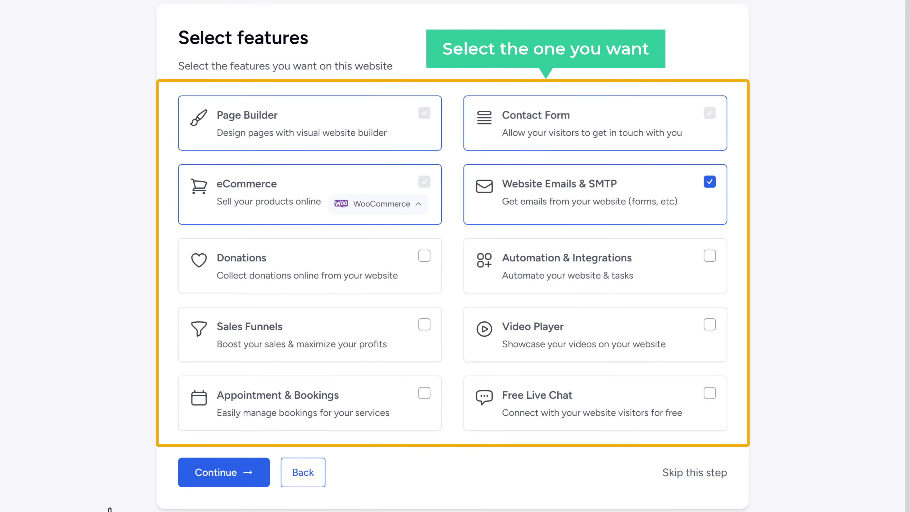
Confirm the selected features, acknowledge the overwrite warning and submit to build the website.
{"action": "left_click", "coordinate": [219, 483]}
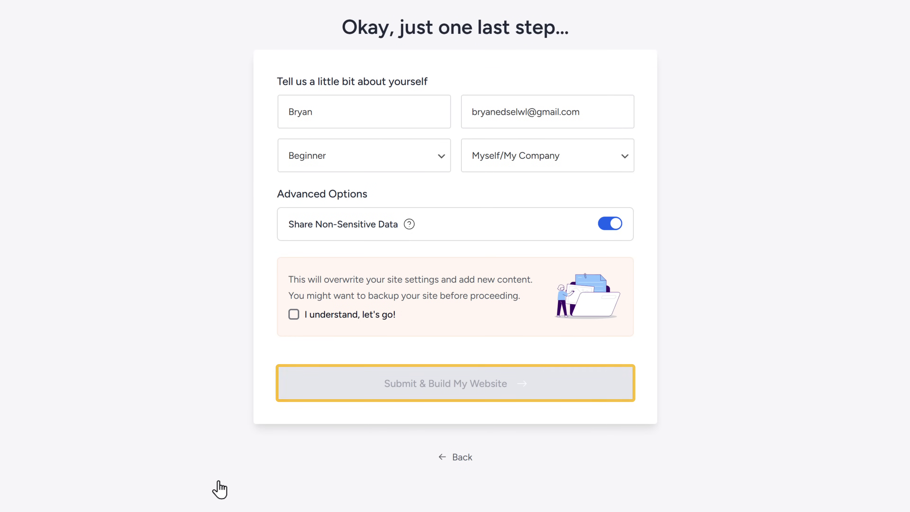
{"action": "left_click", "coordinate": [293, 315]}
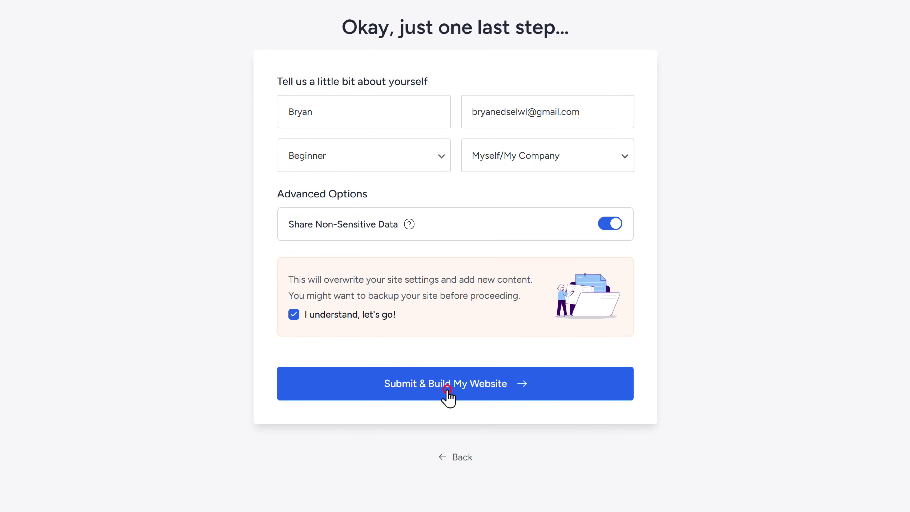
{"action": "left_click", "coordinate": [447, 389]}
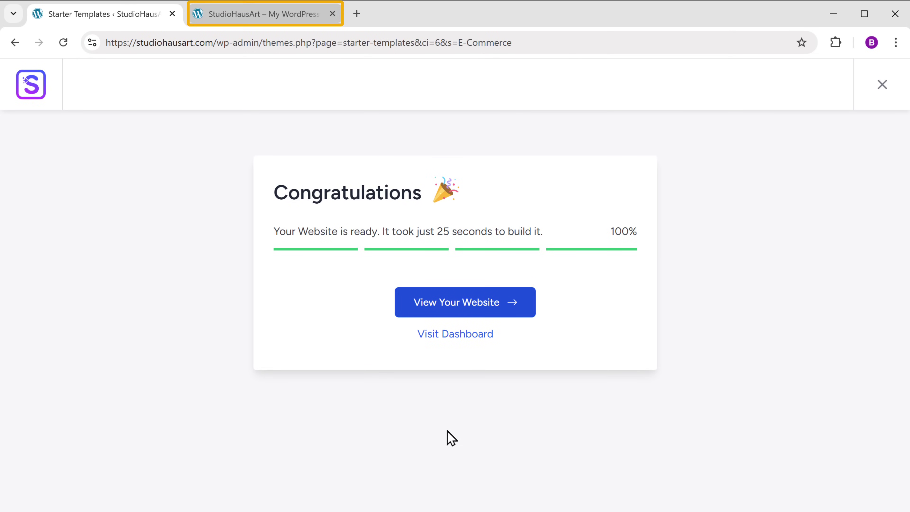
{"action": "left_click", "coordinate": [231, 19]}
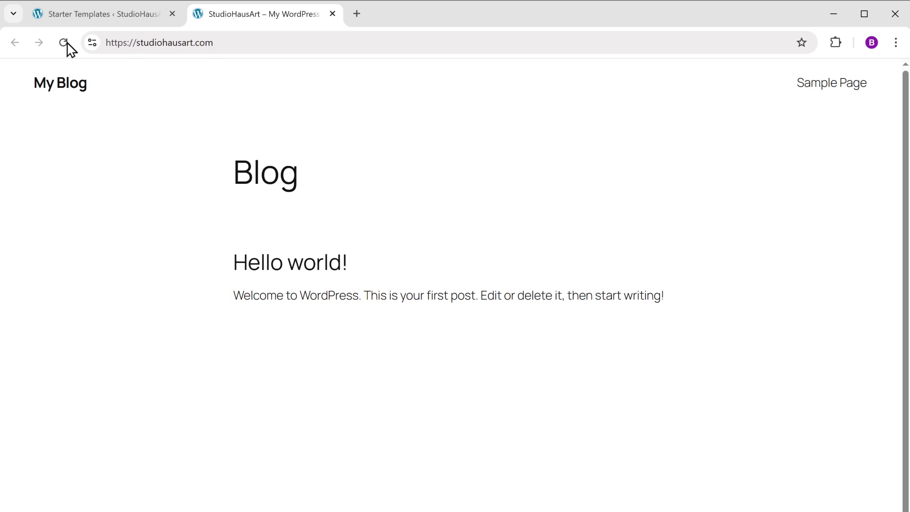
{"action": "left_click", "coordinate": [64, 42]}
{"action": "scroll", "coordinate": [455, 255], "scroll_direction": "down", "scroll_amount": 15}
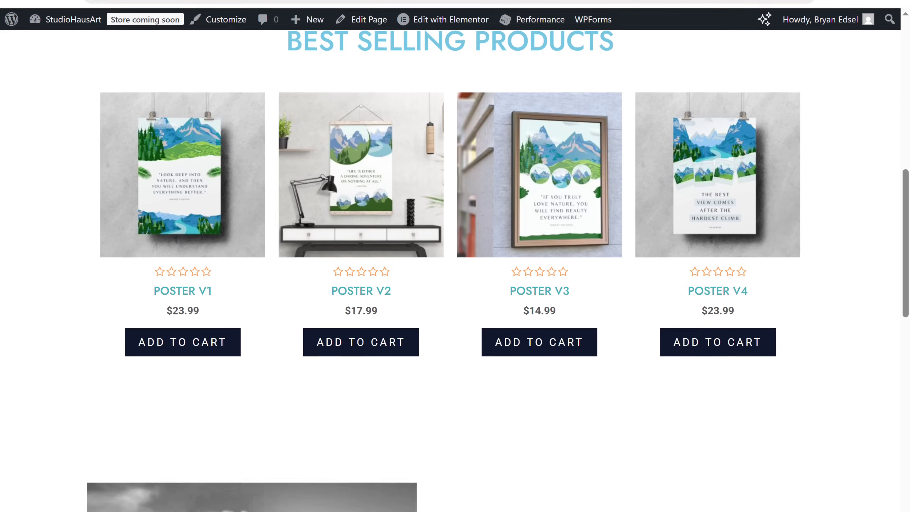
{"action": "scroll", "coordinate": [455, 256], "scroll_direction": "down", "scroll_amount": 10}
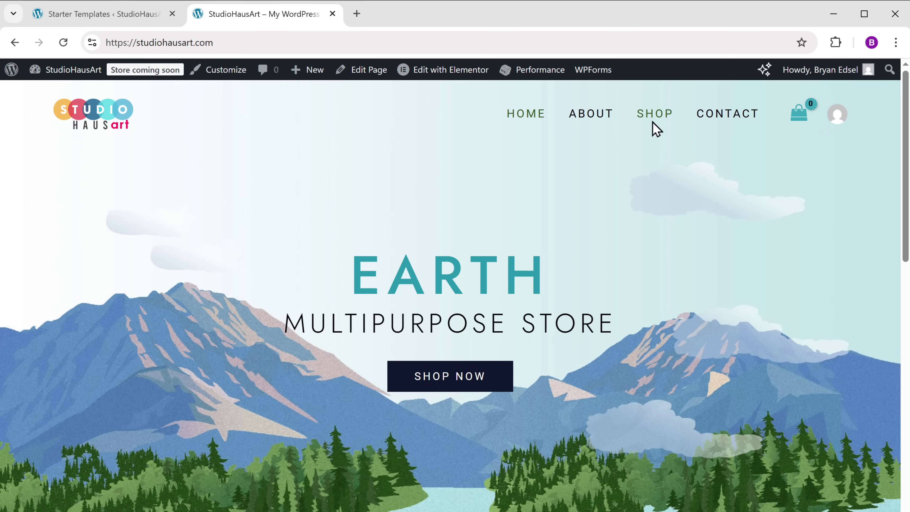
{"action": "scroll", "coordinate": [652, 125], "scroll_direction": "down", "scroll_amount": 15}
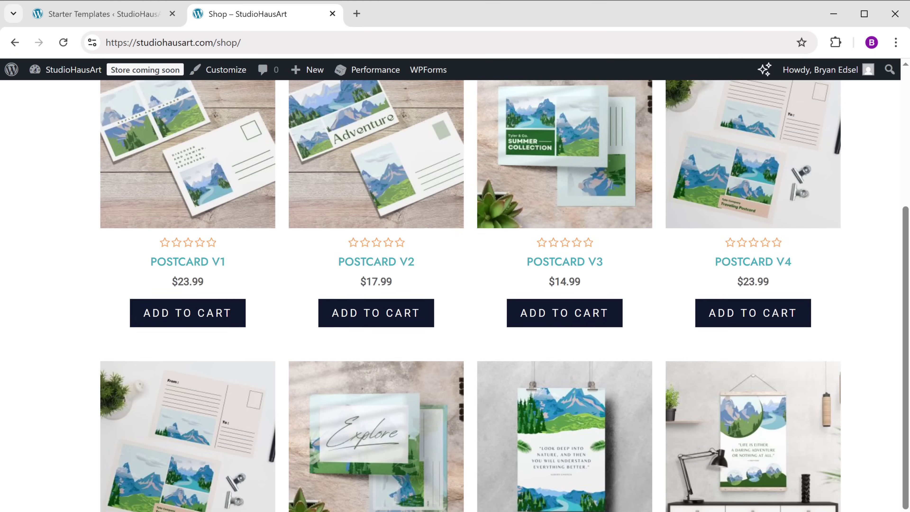
{"action": "scroll", "coordinate": [455, 296], "scroll_direction": "down", "scroll_amount": 2}
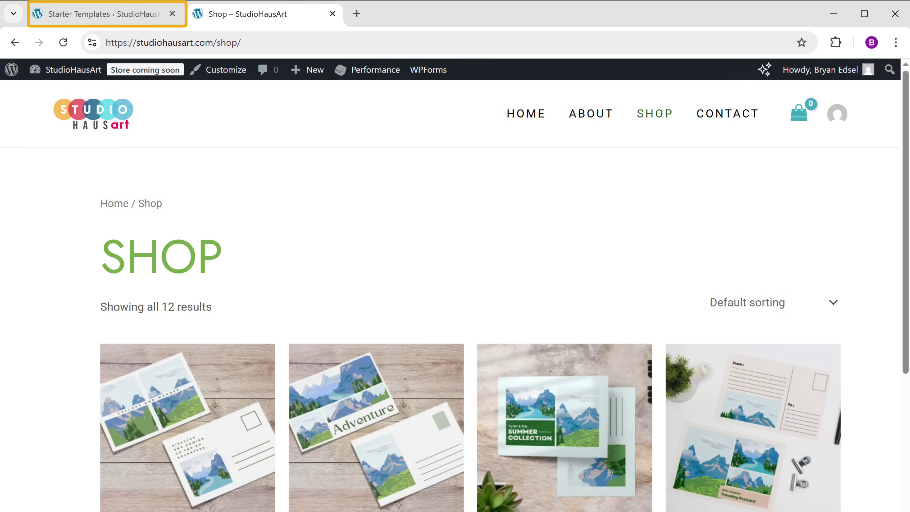
{"action": "left_click", "coordinate": [72, 18]}
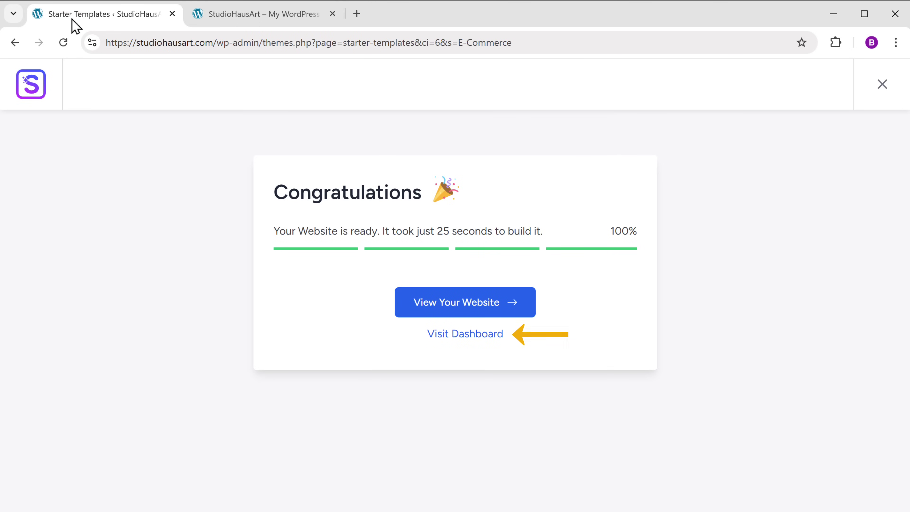
From the dashboard, bulk-move all 12 sample products in All Products to the Trash.
{"action": "left_click", "coordinate": [469, 339]}
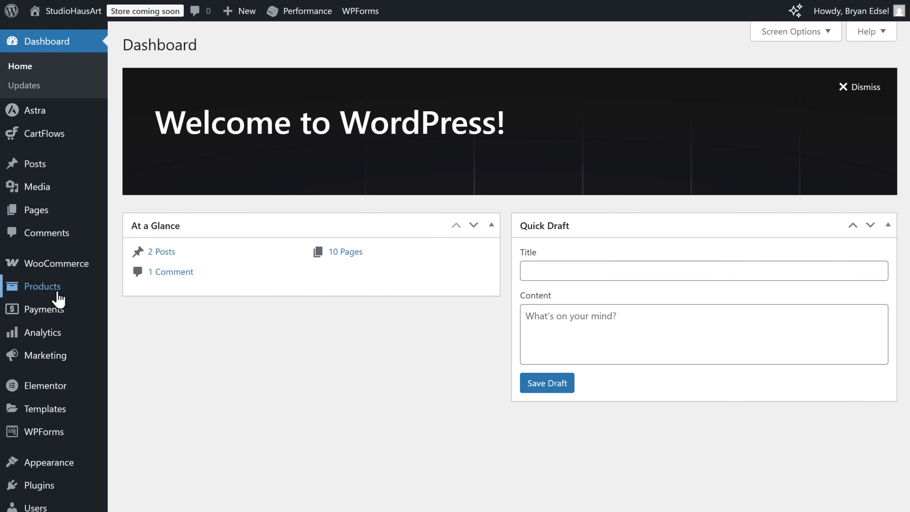
{"action": "mouse_move", "coordinate": [58, 297]}
{"action": "left_click", "coordinate": [138, 298]}
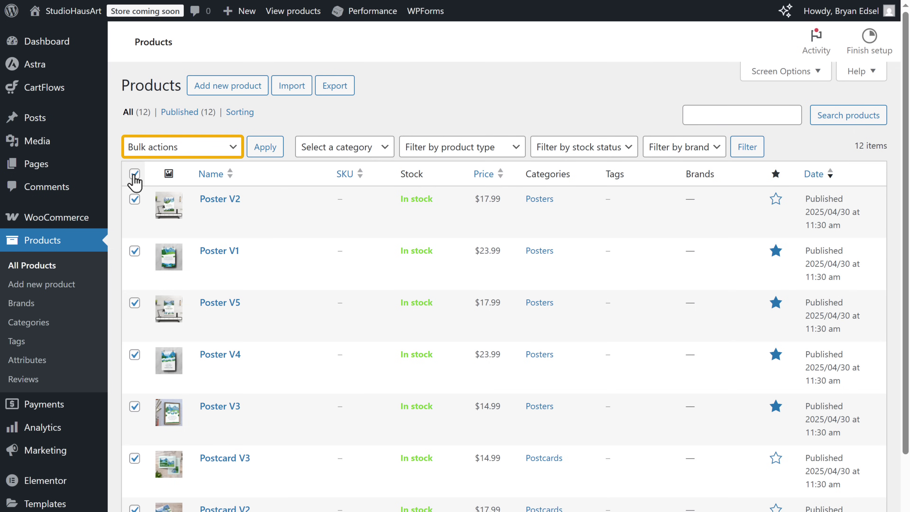
{"action": "left_click", "coordinate": [233, 149]}
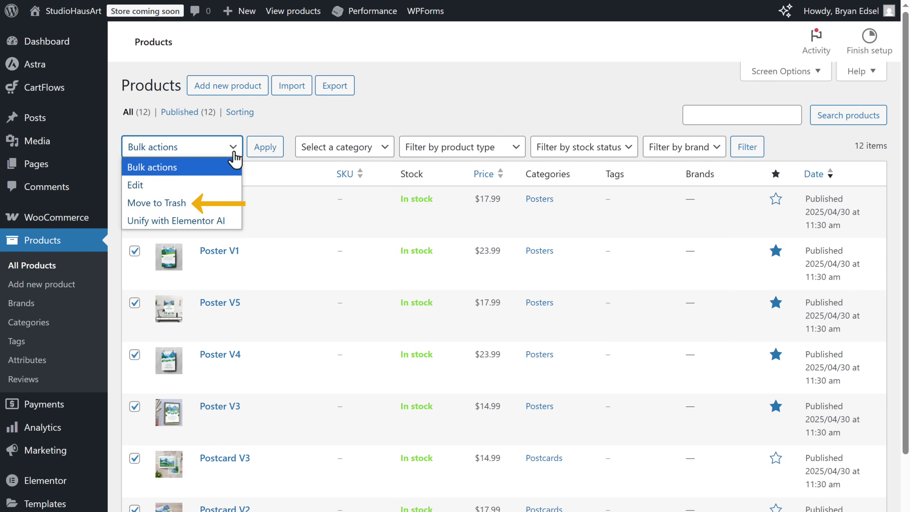
{"action": "left_click", "coordinate": [154, 203]}
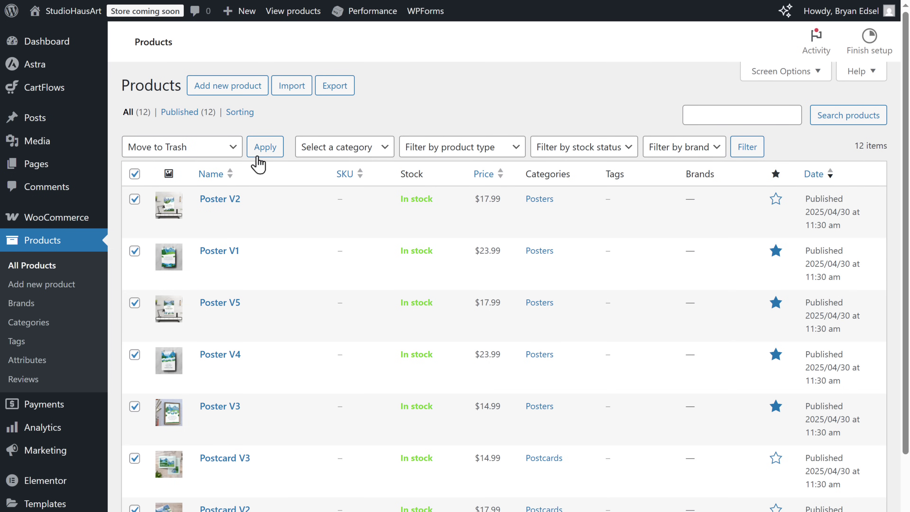
{"action": "left_click", "coordinate": [258, 158]}
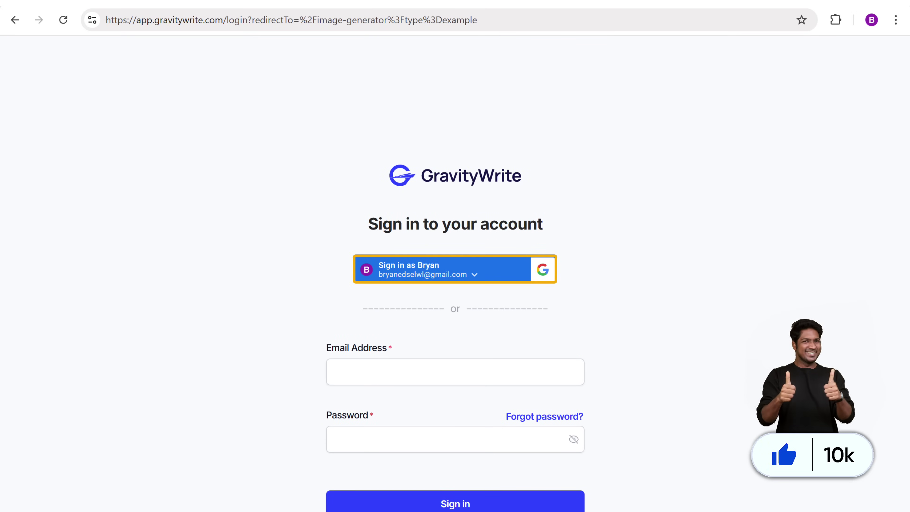
Sign in to GravityWrite with a Google account and filter image styles to Arts & Drawing.
{"action": "left_click", "coordinate": [408, 276]}
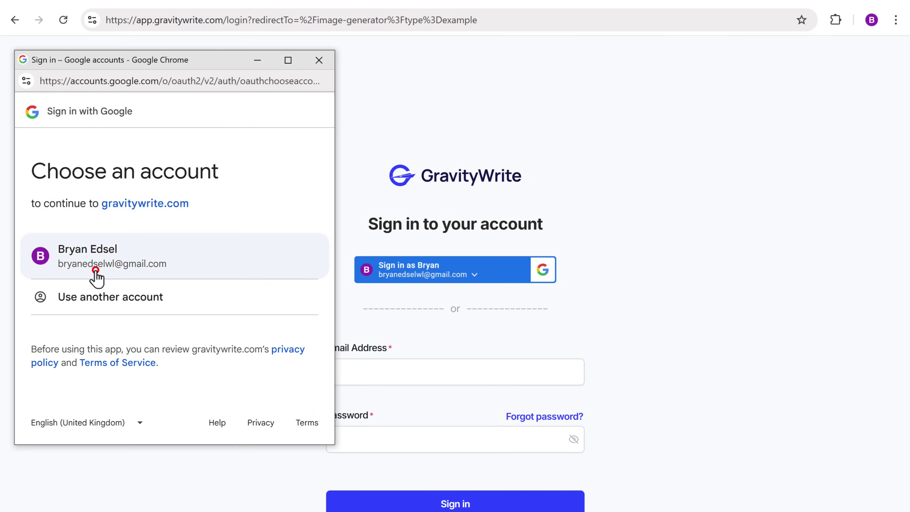
{"action": "left_click", "coordinate": [93, 268]}
{"action": "scroll", "coordinate": [99, 243], "scroll_direction": "down", "scroll_amount": 5}
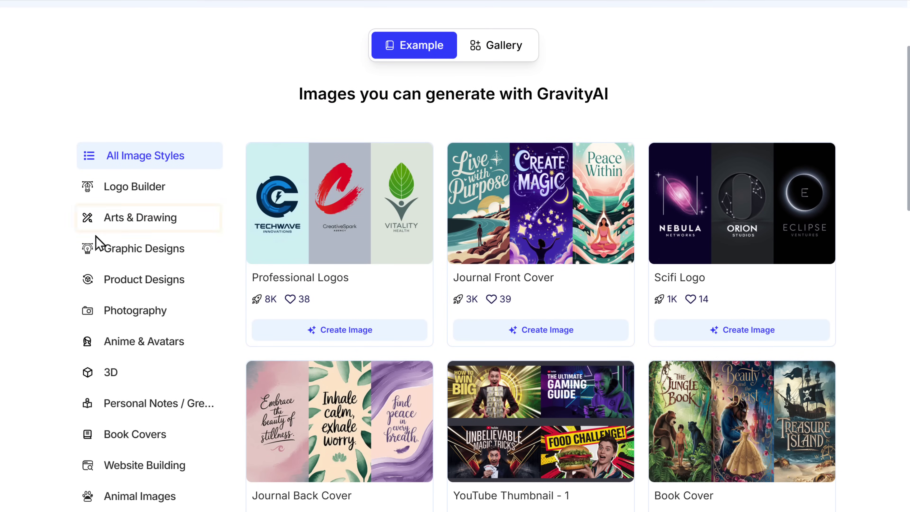
{"action": "left_click", "coordinate": [135, 222]}
{"action": "scroll", "coordinate": [135, 233], "scroll_direction": "down", "scroll_amount": 20}
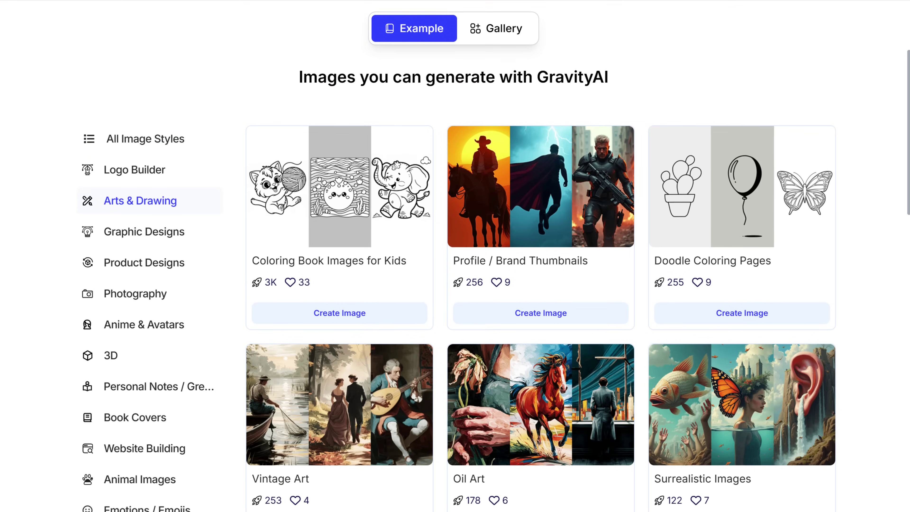
{"action": "scroll", "coordinate": [541, 256], "scroll_direction": "down", "scroll_amount": 10}
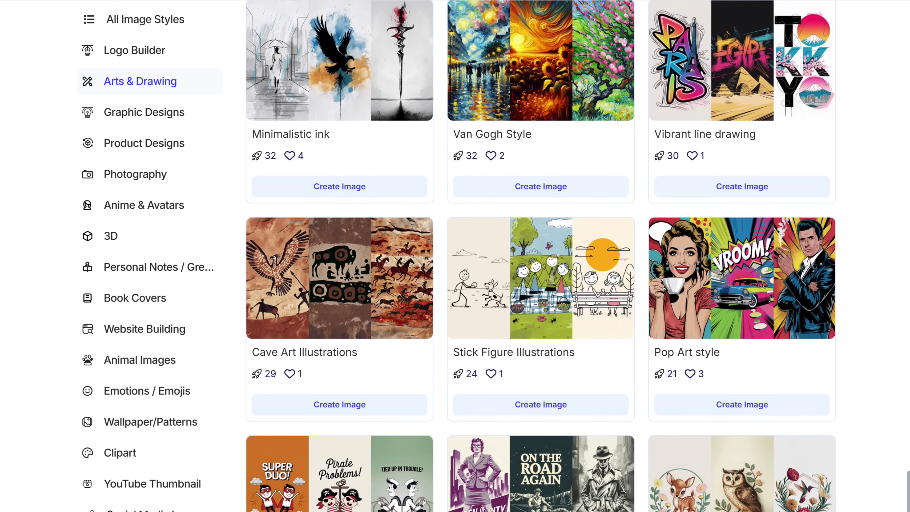
{"action": "scroll", "coordinate": [541, 256], "scroll_direction": "up", "scroll_amount": 20}
{"action": "scroll", "coordinate": [541, 256], "scroll_direction": "up", "scroll_amount": 4}
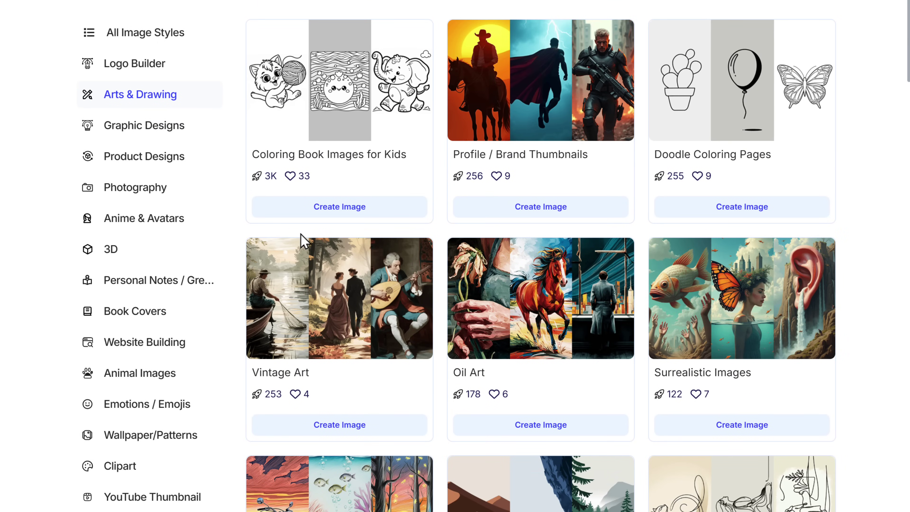
Generate an Oil Art image of an old man cradling a sapling under stormy, swirling skies.
{"action": "left_click", "coordinate": [541, 426]}
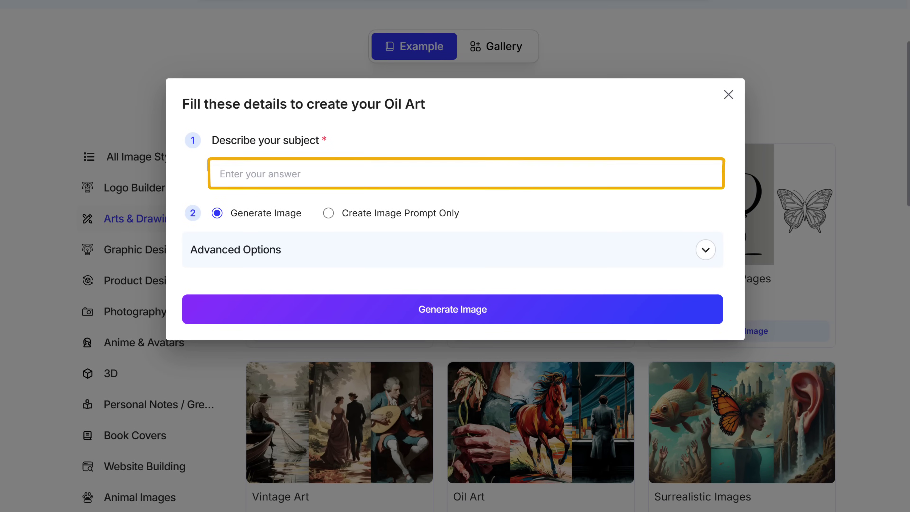
{"action": "left_click", "coordinate": [222, 175]}
{"action": "type", "text": "A humble moment rendered in stormy strokes: an old man cradles a sapling in soil, surrounded by swirling skies of hope and memory. The painting, oil on cardboard, breathes both legacy and longing in a fusion of timeless and modern emotional art"}
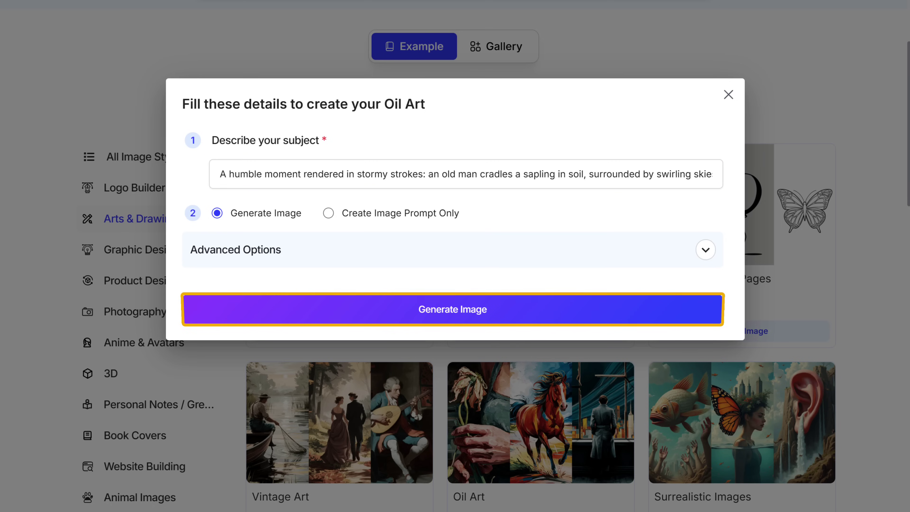
{"action": "left_click", "coordinate": [451, 315]}
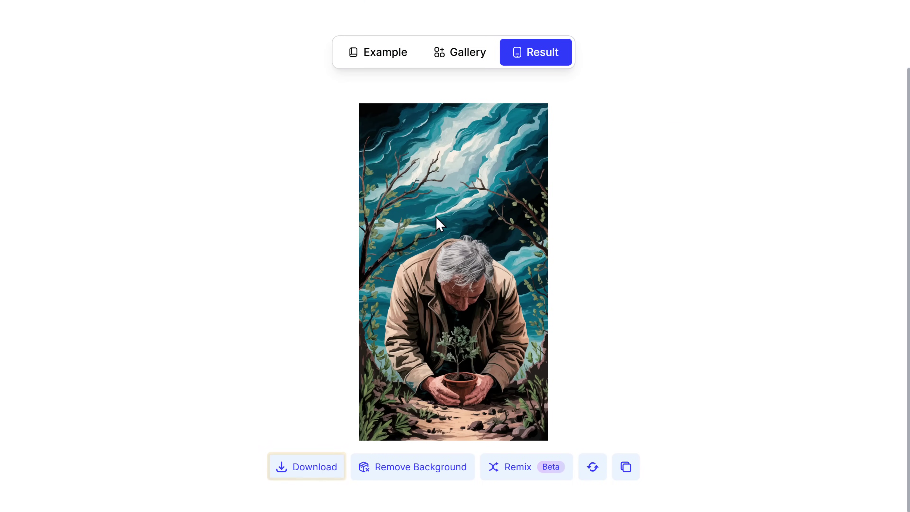
Download the generated painting as The Last Planting Emotive Art 8X12.png.
{"action": "left_click", "coordinate": [310, 469]}
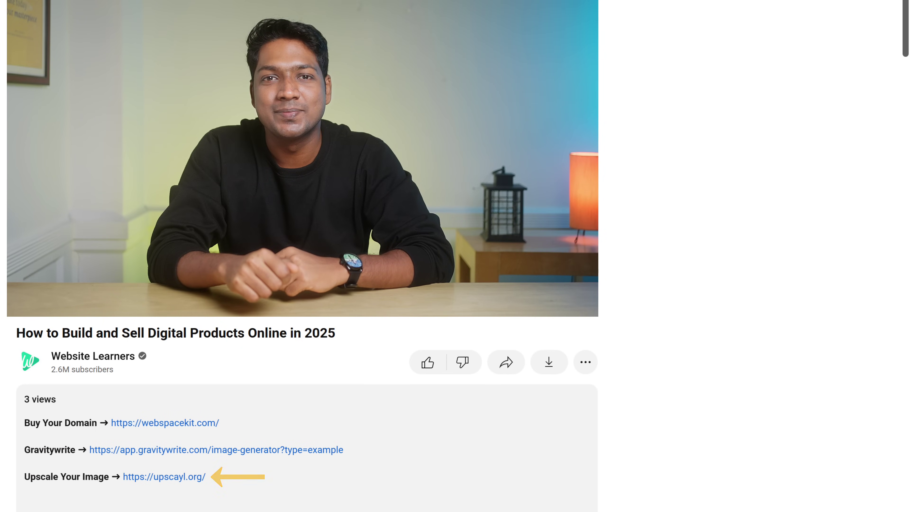
Download Upscayl 2.15.0 for Windows from upscayl.org, install it to the default folder and launch it.
{"action": "left_click", "coordinate": [165, 482]}
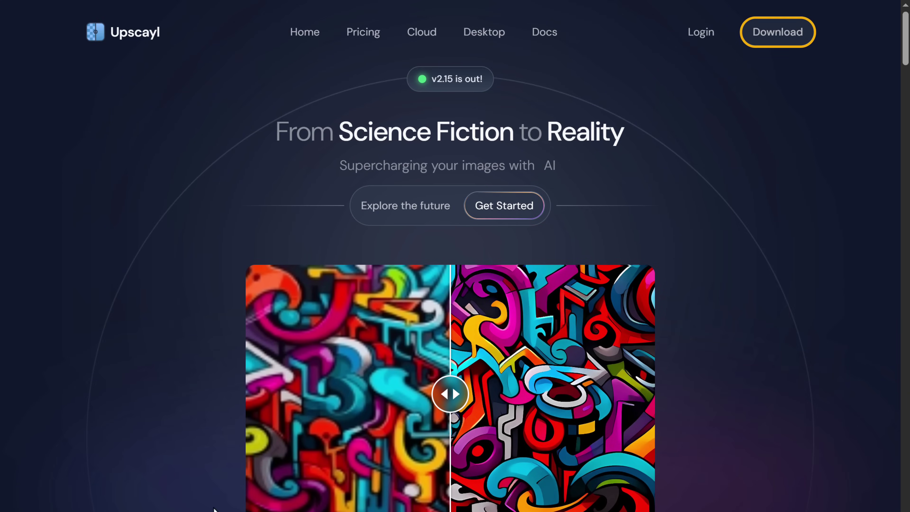
{"action": "left_click", "coordinate": [777, 33]}
{"action": "scroll", "coordinate": [455, 251], "scroll_direction": "down", "scroll_amount": 3}
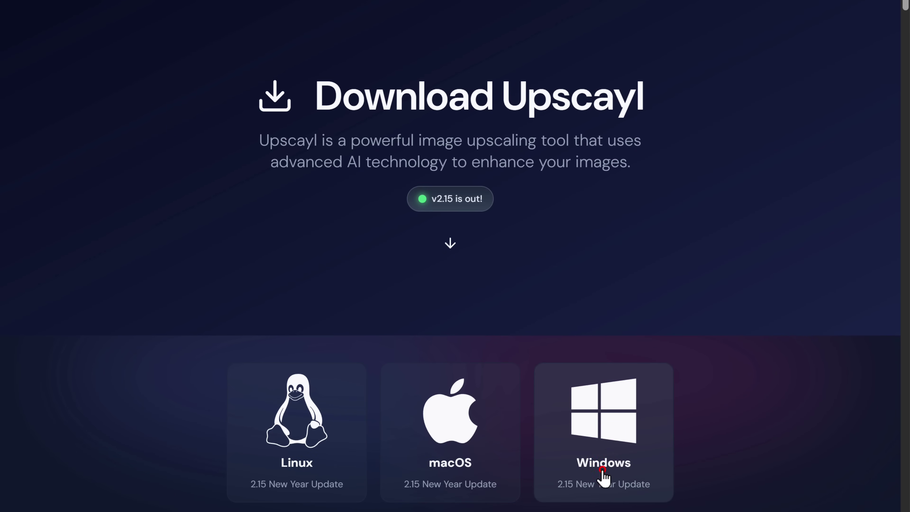
{"action": "left_click", "coordinate": [604, 481]}
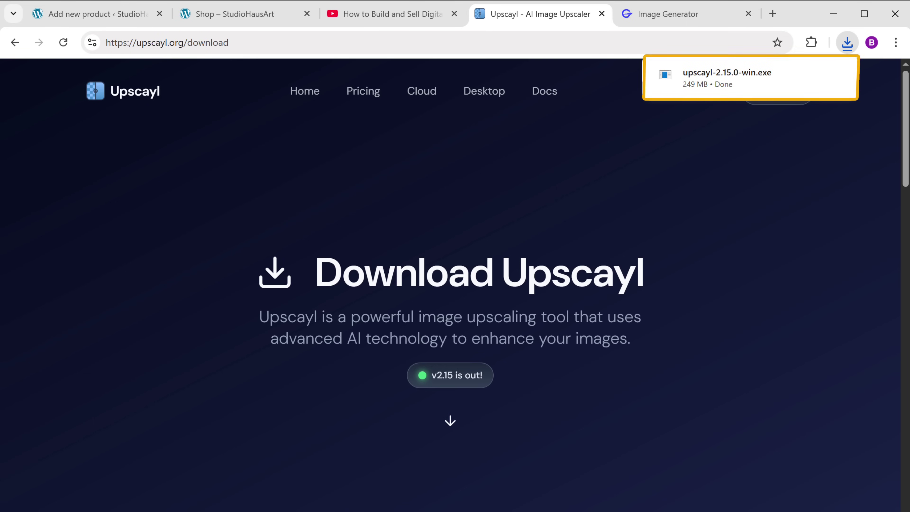
{"action": "left_click", "coordinate": [721, 77]}
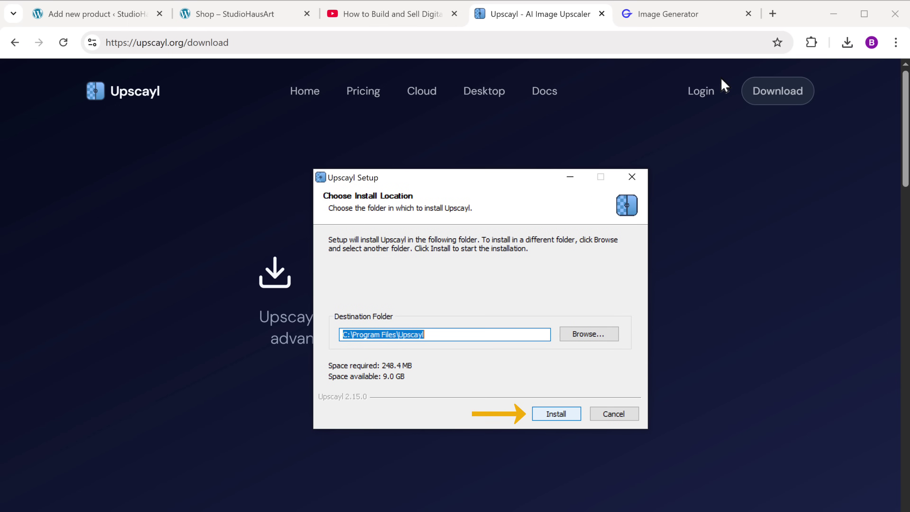
{"action": "left_click", "coordinate": [556, 415]}
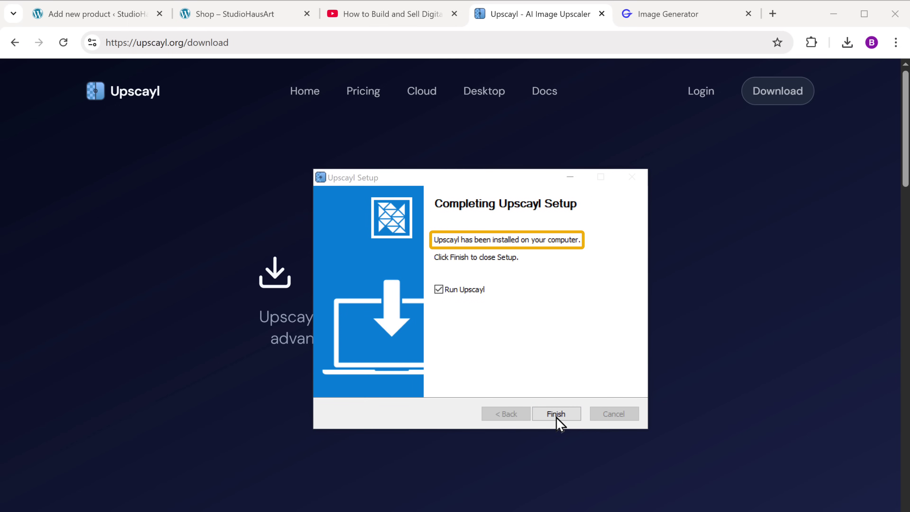
{"action": "left_click", "coordinate": [556, 415]}
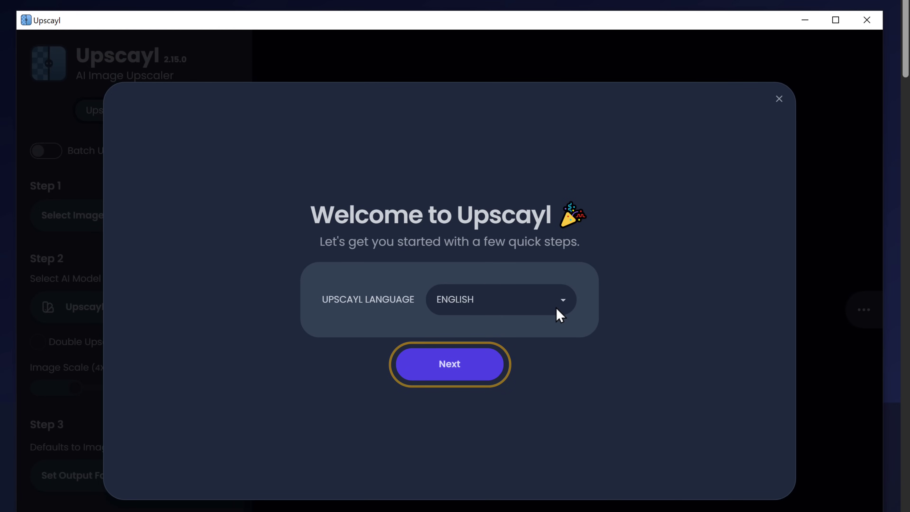
Complete Upscayl's welcome guide, keeping English as the language.
{"action": "left_click", "coordinate": [451, 373]}
{"action": "left_click", "coordinate": [507, 428]}
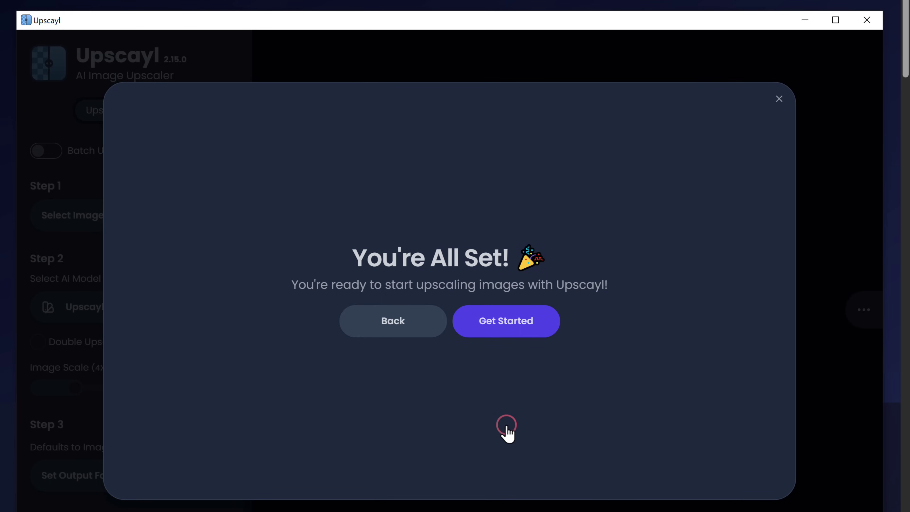
{"action": "left_click", "coordinate": [501, 328]}
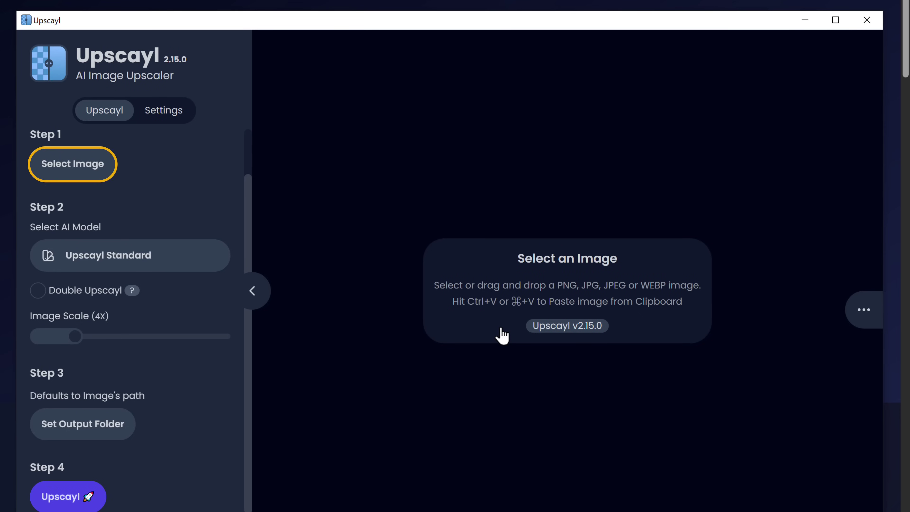
Upscale the GW-Generated painting 4x from 736x1312 to 2944x5248 and compare the result.
{"action": "left_click", "coordinate": [70, 170]}
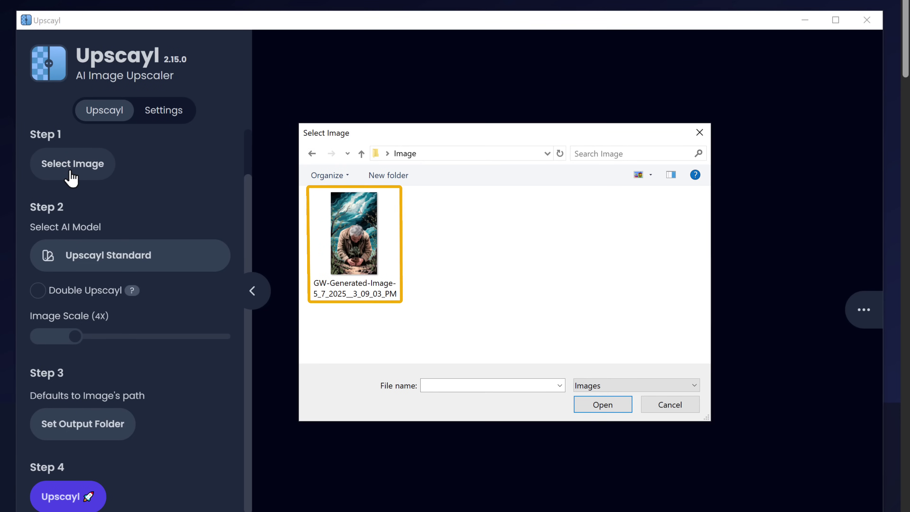
{"action": "left_click", "coordinate": [354, 252]}
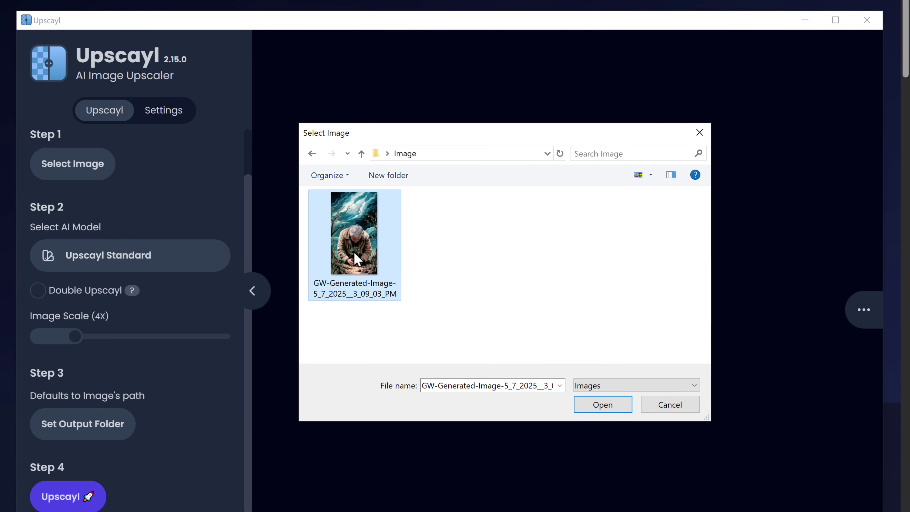
{"action": "left_click", "coordinate": [602, 408]}
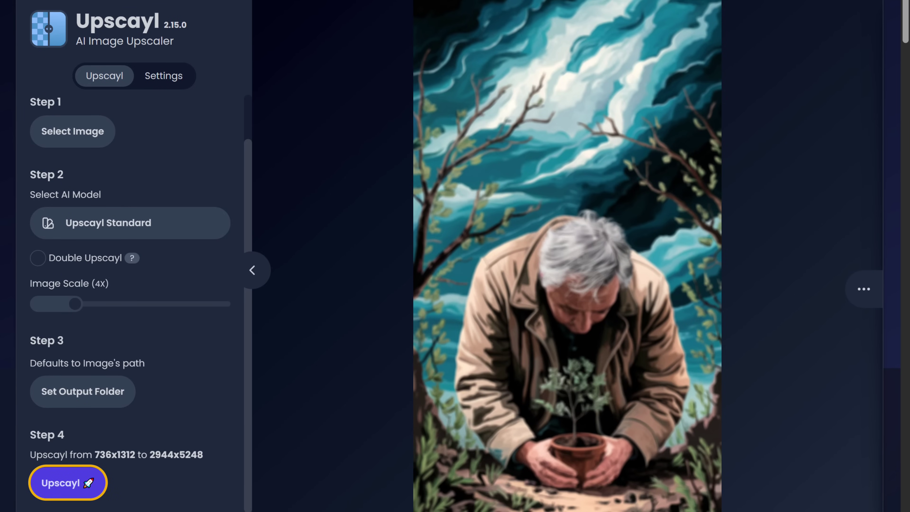
{"action": "left_click", "coordinate": [54, 484]}
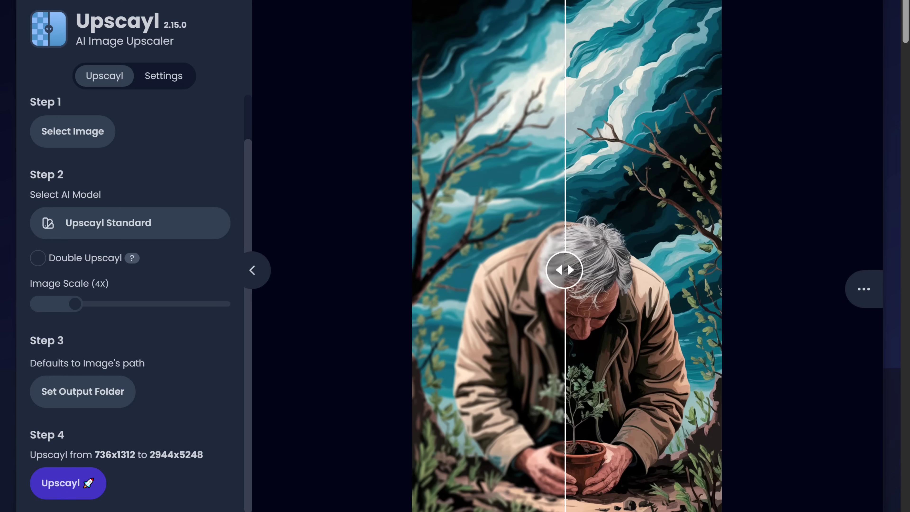
{"action": "left_click_drag", "start_coordinate": [564, 270], "coordinate": [433, 263]}
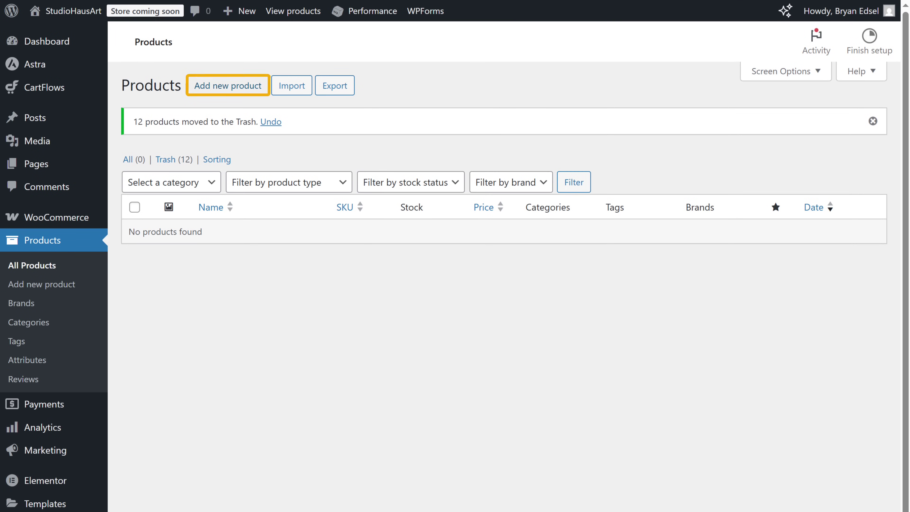
Add product The Last Planting Emotive Art with description, prices 2500/2000, Virtual and Downloadable.
{"action": "left_click", "coordinate": [225, 89]}
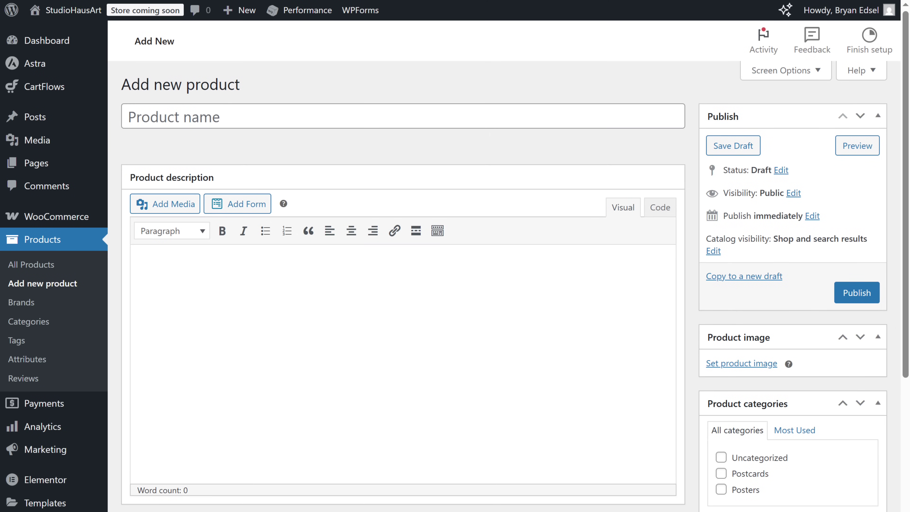
{"action": "left_click", "coordinate": [130, 117]}
{"action": "type", "text": "The Last Planting Emotive Art"}
{"action": "key", "text": "Tab"}
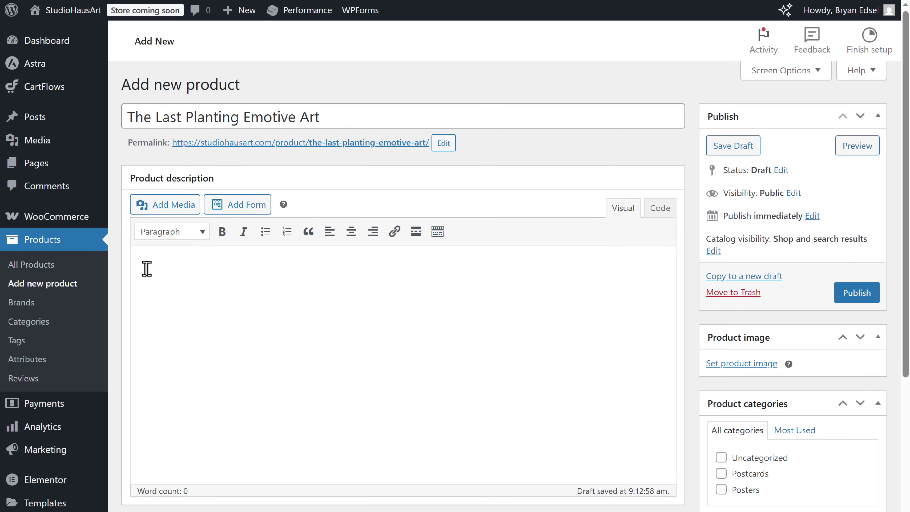
{"action": "type", "text": "Medium: Oil on Cardboard (Digital Reproduction"}
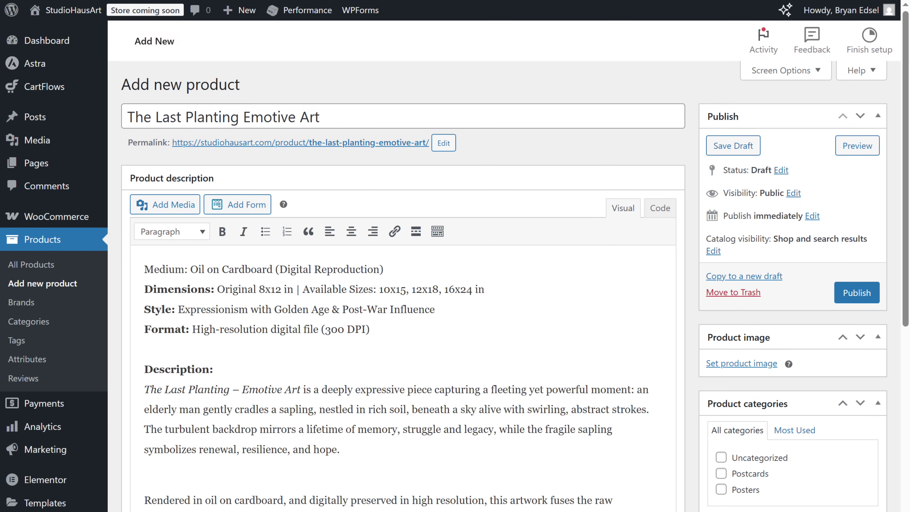
{"action": "scroll", "coordinate": [403, 287], "scroll_direction": "down", "scroll_amount": 10}
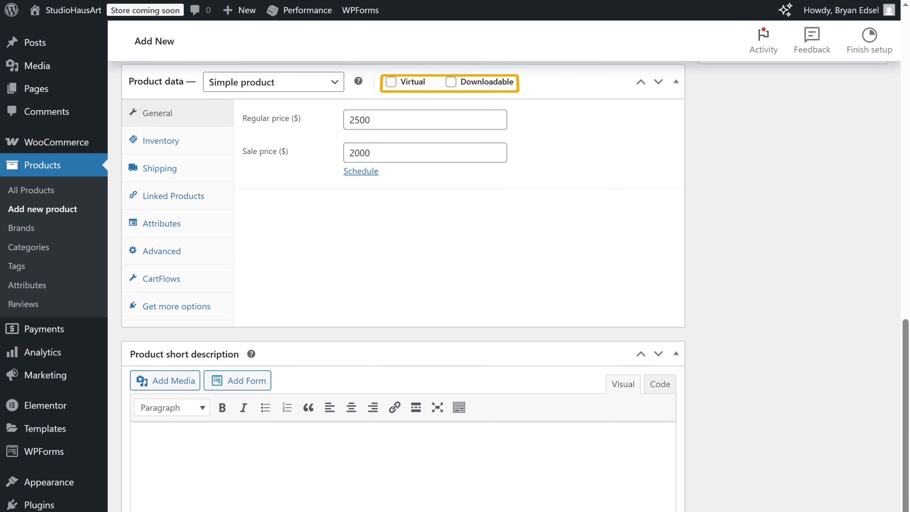
{"action": "left_click", "coordinate": [391, 82]}
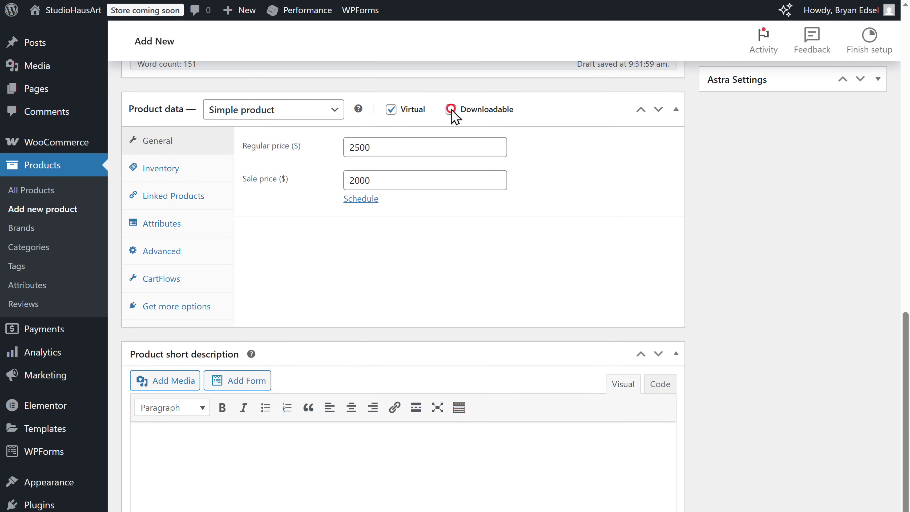
{"action": "left_click", "coordinate": [451, 109]}
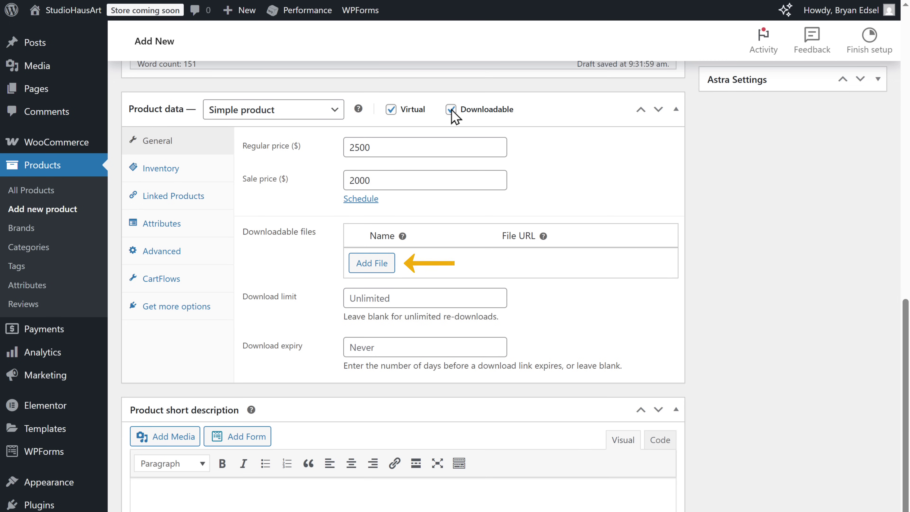
Attach the artwork as downloadable file 'The Last Planting Emotive' and write the short description.
{"action": "left_click", "coordinate": [373, 265]}
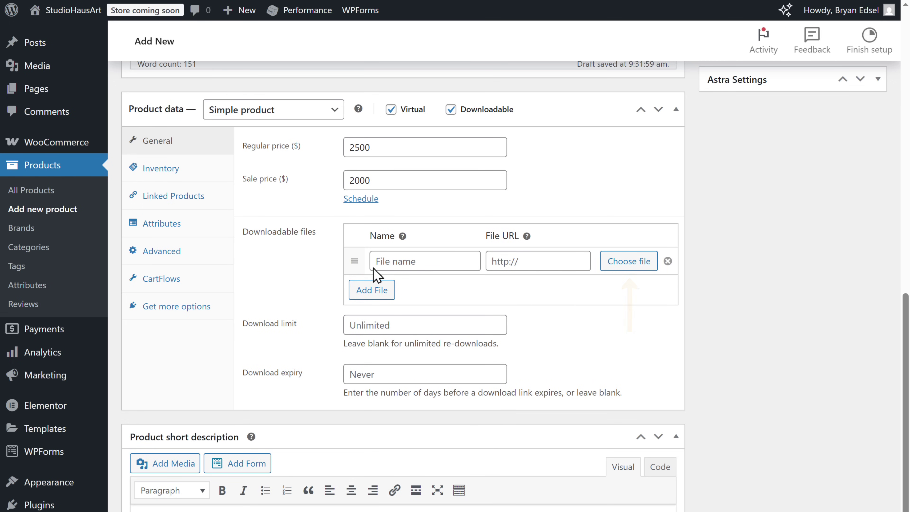
{"action": "left_click", "coordinate": [628, 261]}
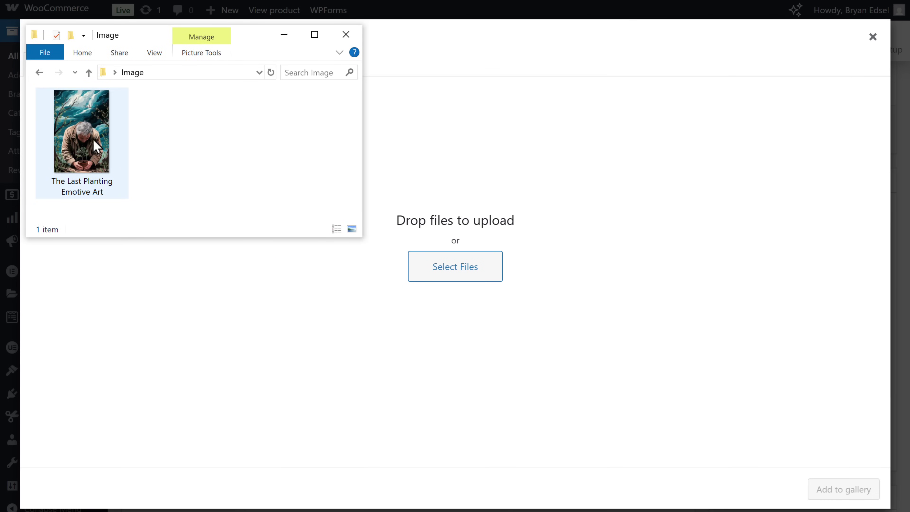
{"action": "left_click_drag", "start_coordinate": [96, 147], "coordinate": [322, 242]}
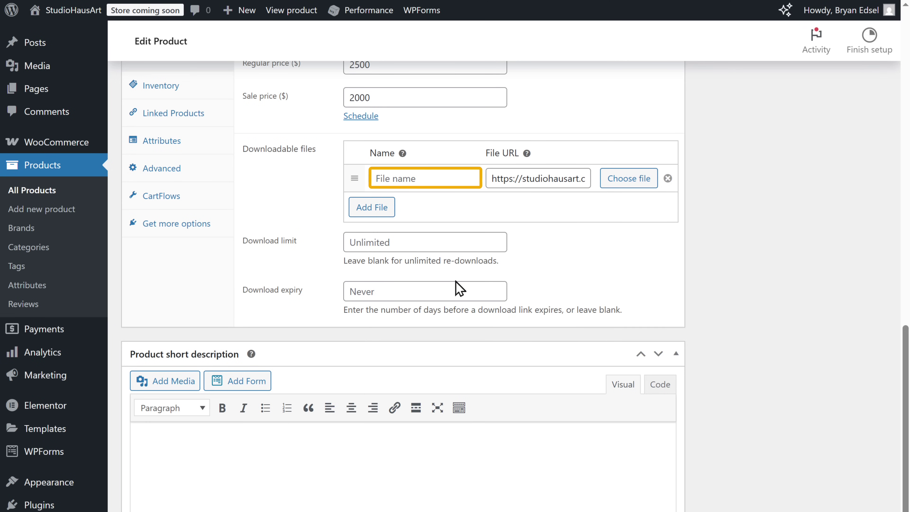
{"action": "left_click", "coordinate": [376, 178]}
{"action": "type", "text": "The Last Planting Emotive"}
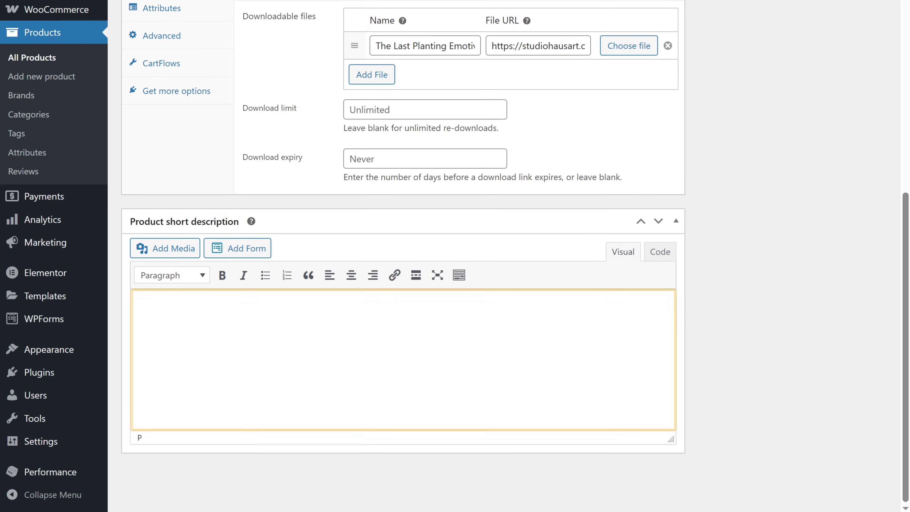
{"action": "type", "text": "A touching digital artwork showing an old man holding a small tree under a swirling sky. This emotional painting represents hope, memory, and new beginnings. Great for anyone who loves meaningful and expressive art."}
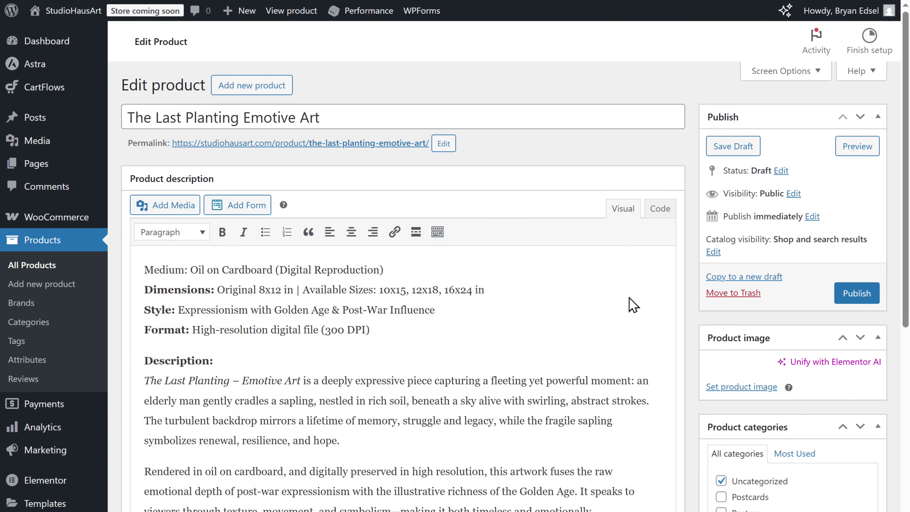
Set the frame mockup as the product image and add a new Wall Art category.
{"action": "left_click", "coordinate": [737, 387]}
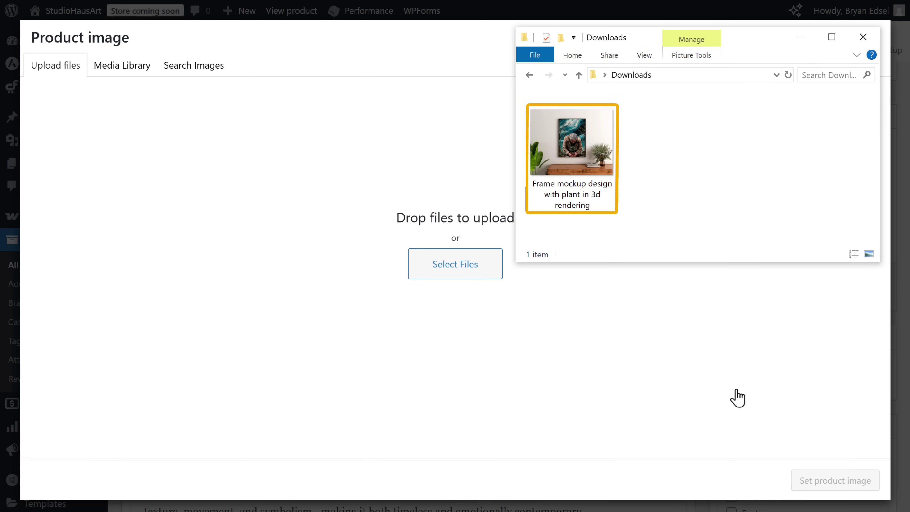
{"action": "left_click", "coordinate": [571, 133]}
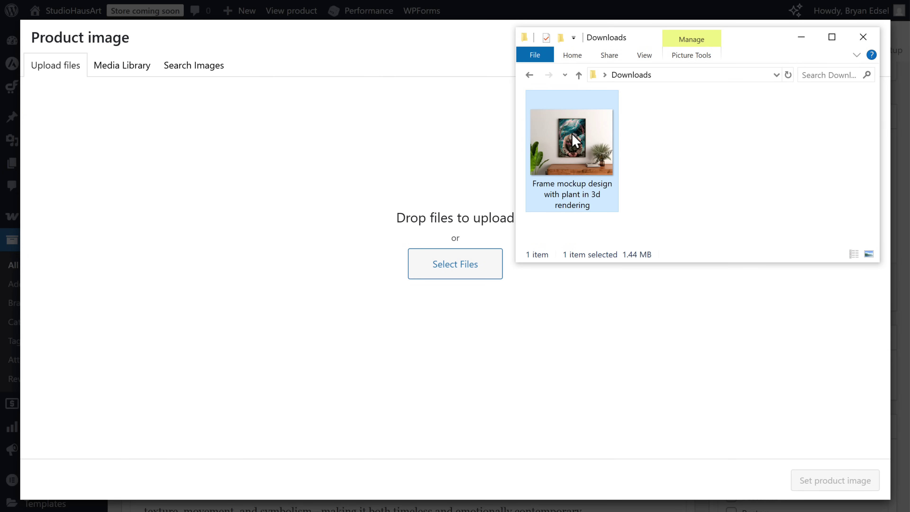
{"action": "left_click_drag", "start_coordinate": [572, 139], "coordinate": [488, 234]}
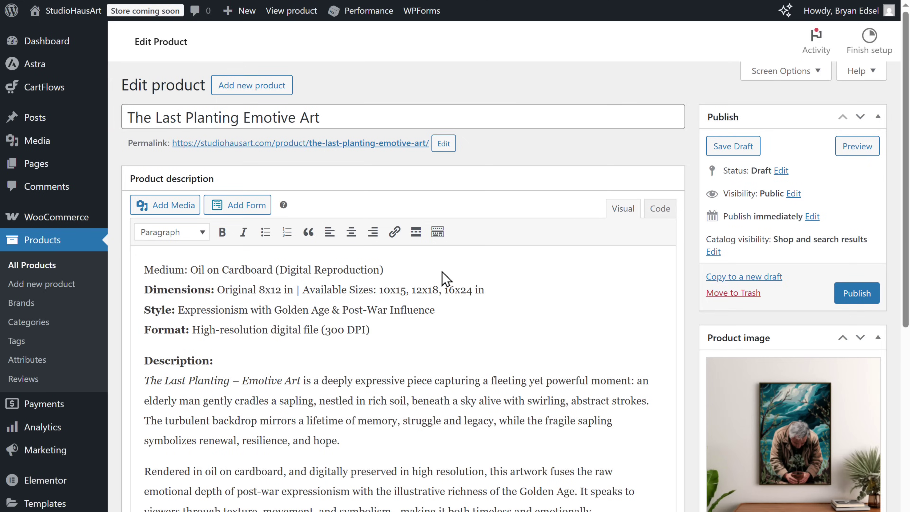
{"action": "scroll", "coordinate": [446, 144], "scroll_direction": "down", "scroll_amount": 10}
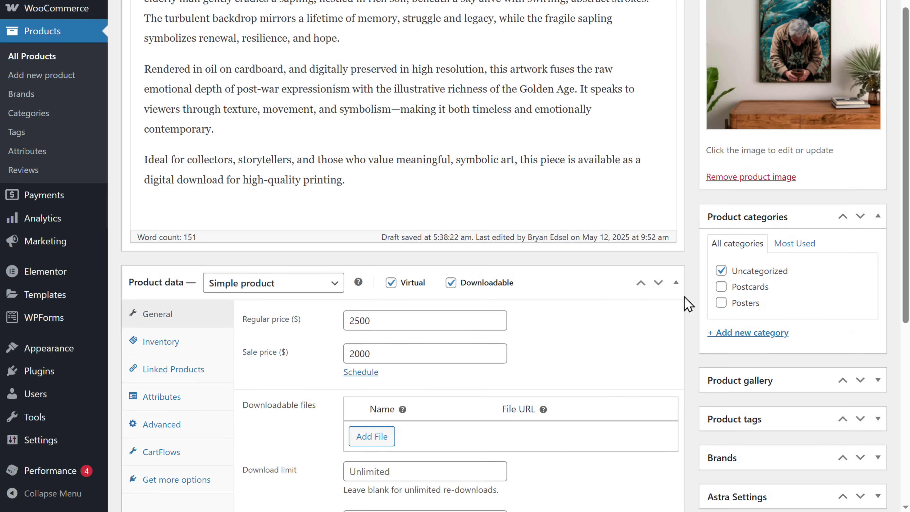
{"action": "left_click", "coordinate": [746, 336]}
{"action": "type", "text": "Wall Art"}
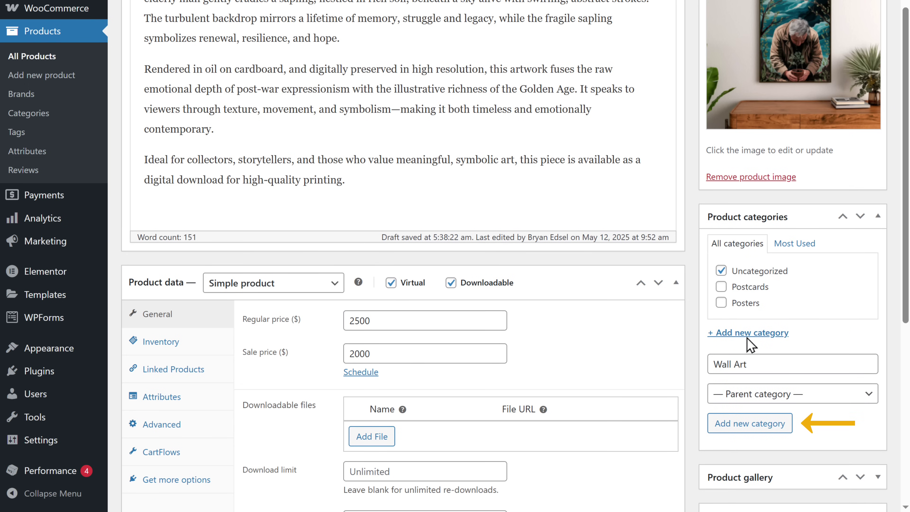
{"action": "left_click", "coordinate": [748, 422]}
Publish the product and reload the shop to confirm it appears with the other artworks.
{"action": "scroll", "coordinate": [573, 359], "scroll_direction": "up", "scroll_amount": 10}
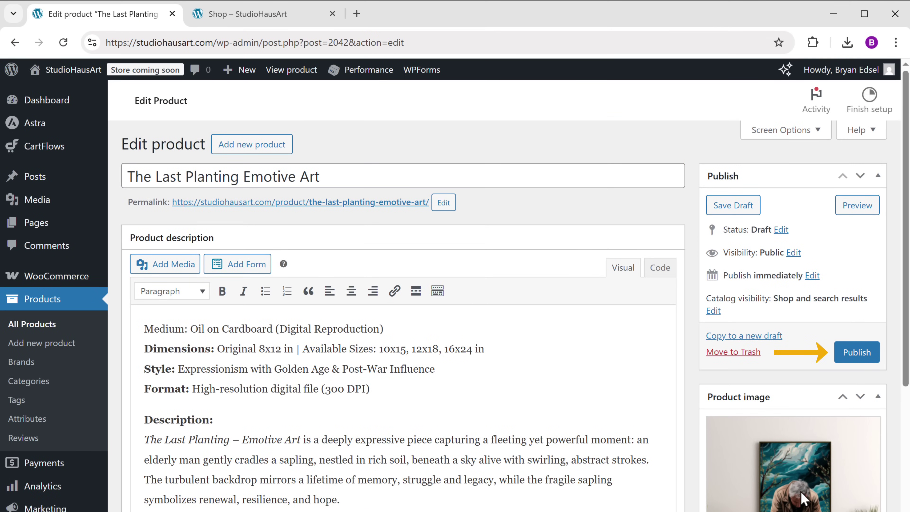
{"action": "left_click", "coordinate": [857, 353]}
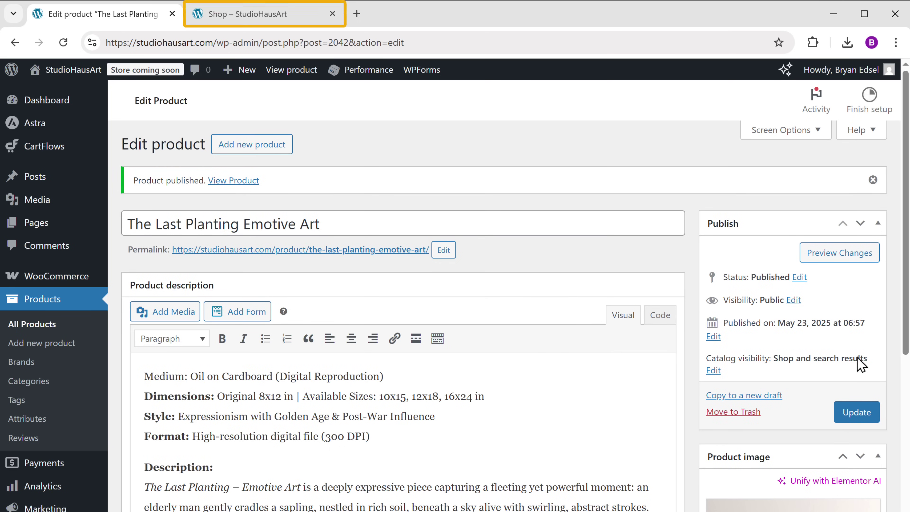
{"action": "left_click", "coordinate": [219, 16]}
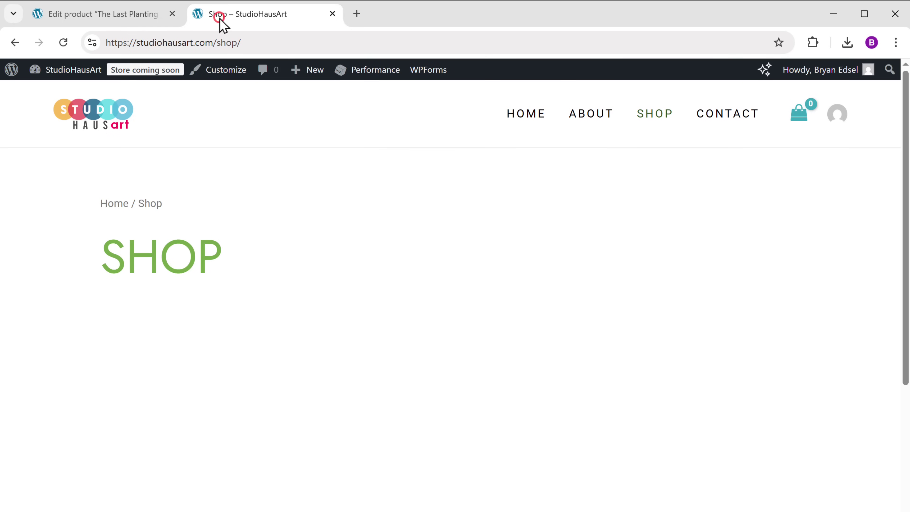
{"action": "left_click", "coordinate": [64, 42]}
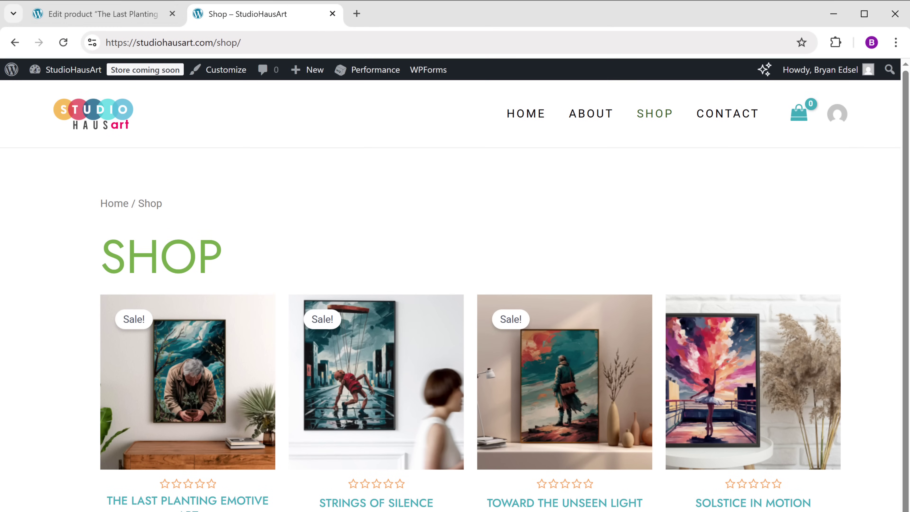
{"action": "left_click", "coordinate": [71, 18]}
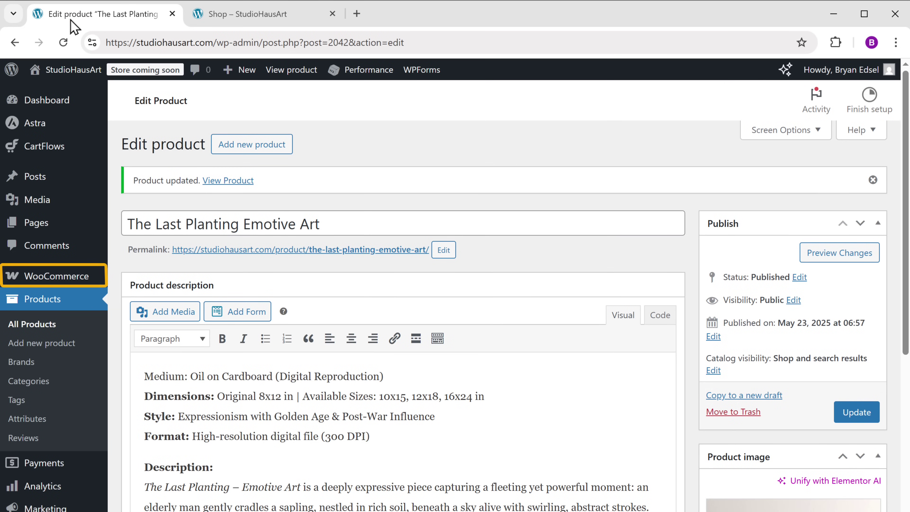
Switch the WooCommerce General settings currency to Indian rupee (₹) — INR and save.
{"action": "mouse_move", "coordinate": [55, 284]}
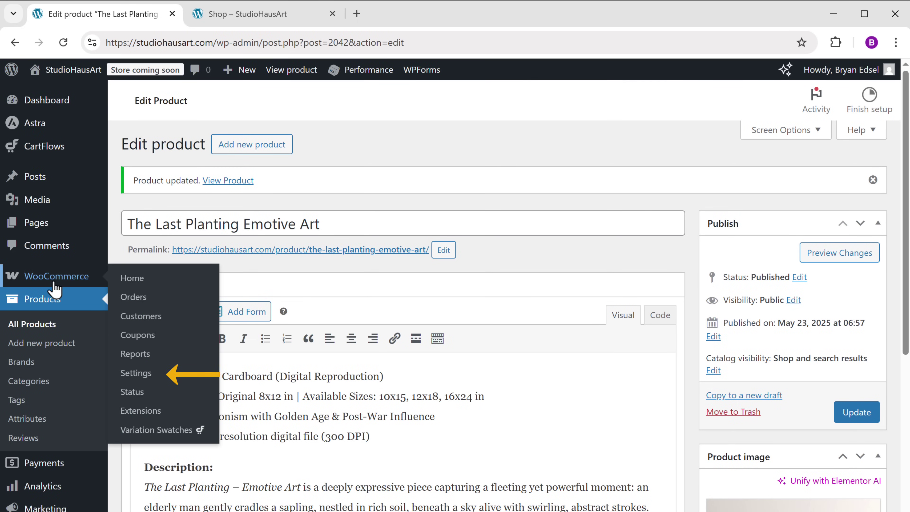
{"action": "left_click", "coordinate": [135, 377]}
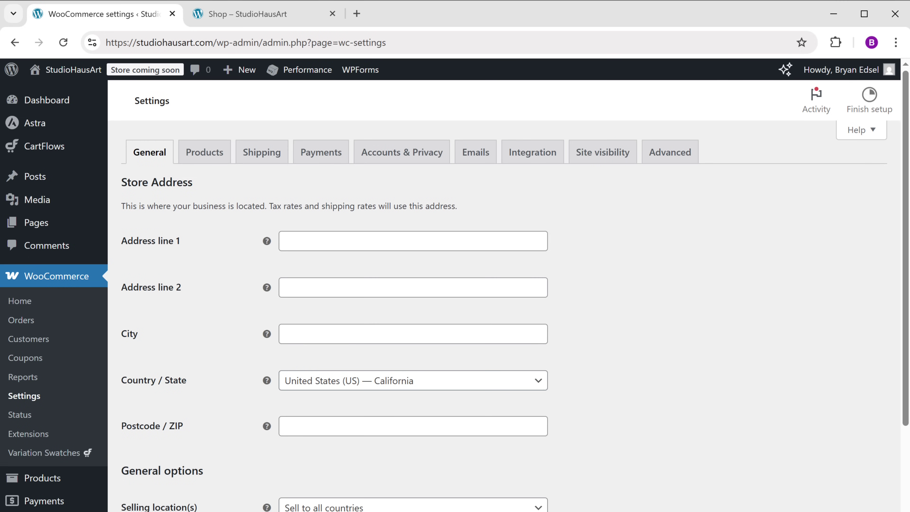
{"action": "scroll", "coordinate": [502, 251], "scroll_direction": "down", "scroll_amount": 10}
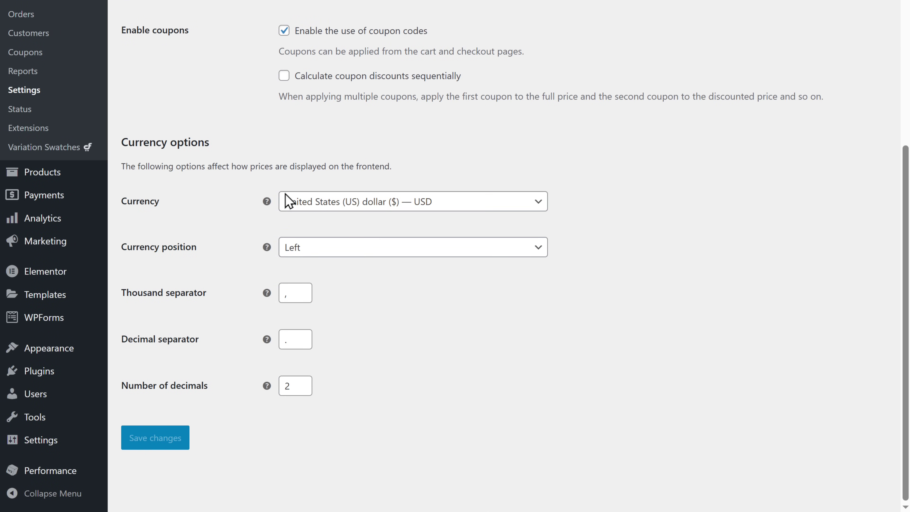
{"action": "left_click", "coordinate": [539, 204]}
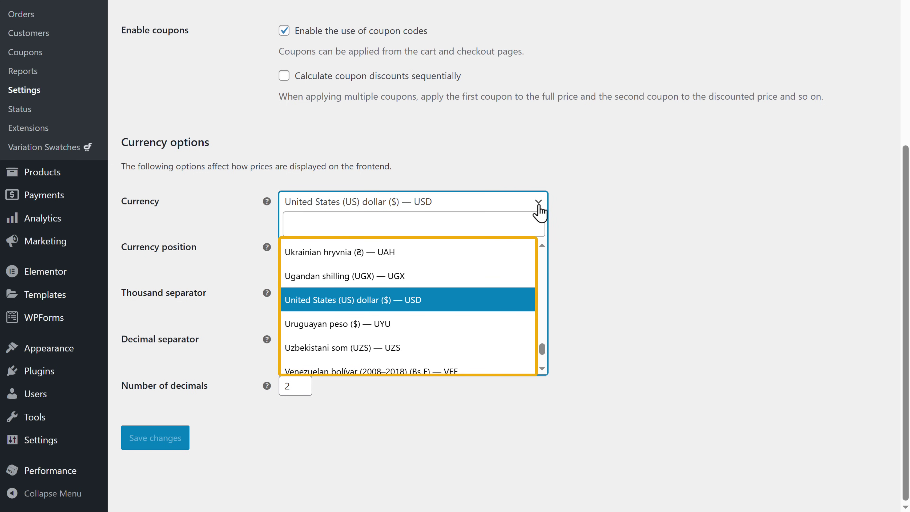
{"action": "left_click", "coordinate": [293, 225]}
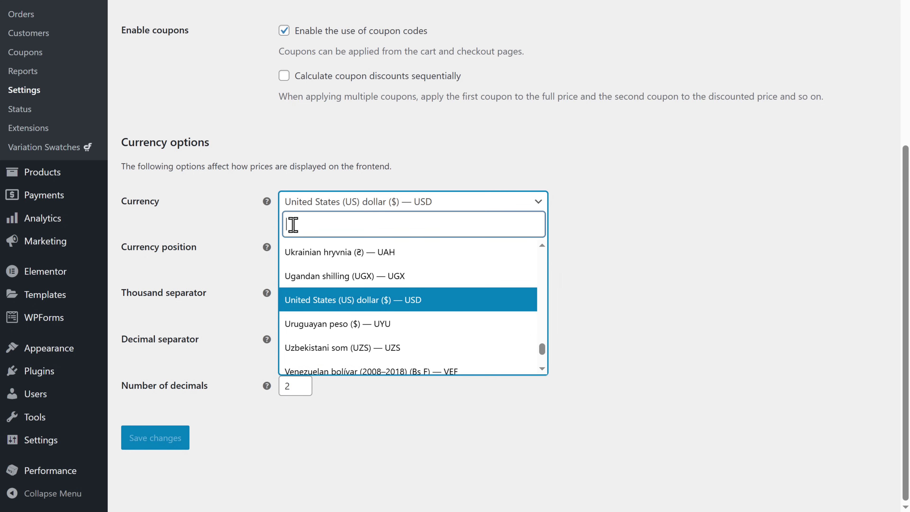
{"action": "type", "text": "INR"}
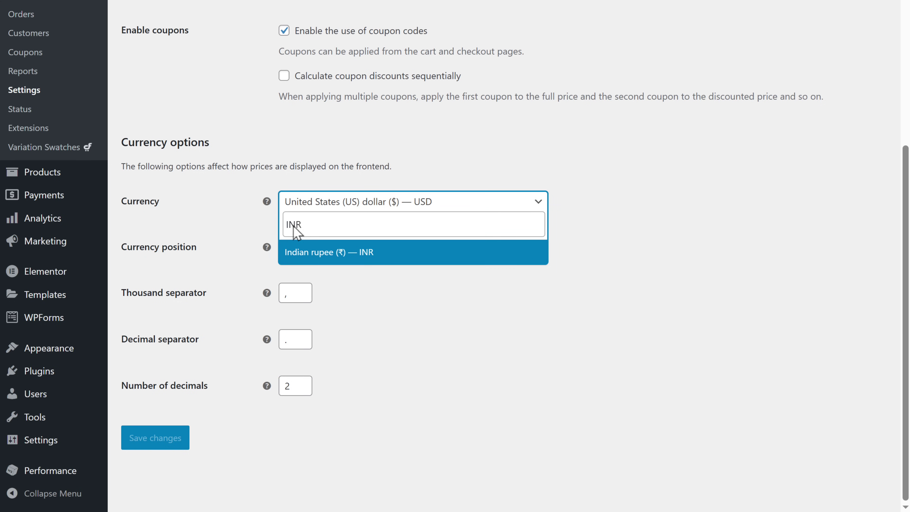
{"action": "left_click", "coordinate": [307, 257]}
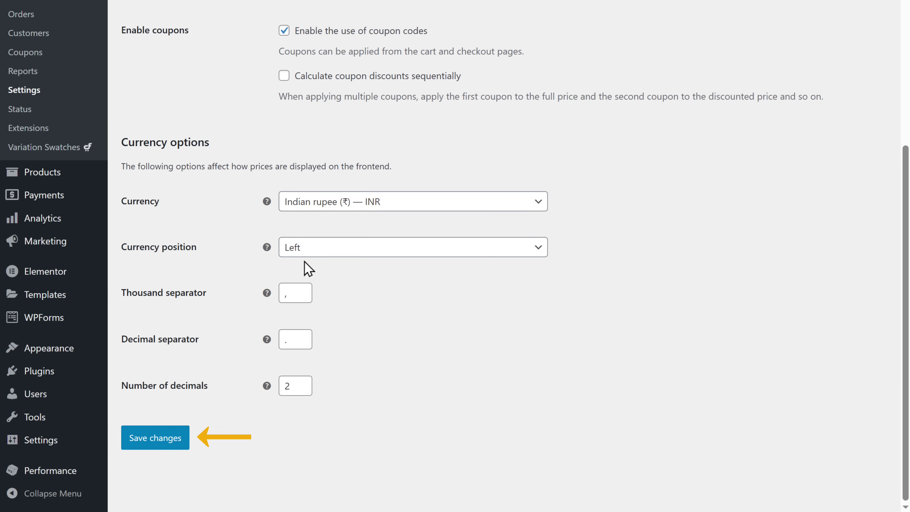
{"action": "left_click", "coordinate": [155, 437]}
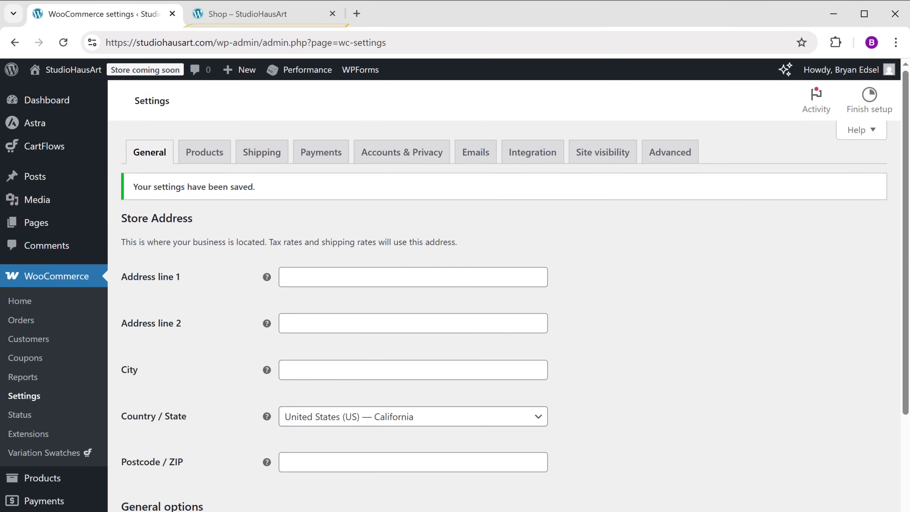
Add The Last Planting Emotive Art to the cart and proceed to the ₹2,000.00 checkout.
{"action": "left_click", "coordinate": [218, 16]}
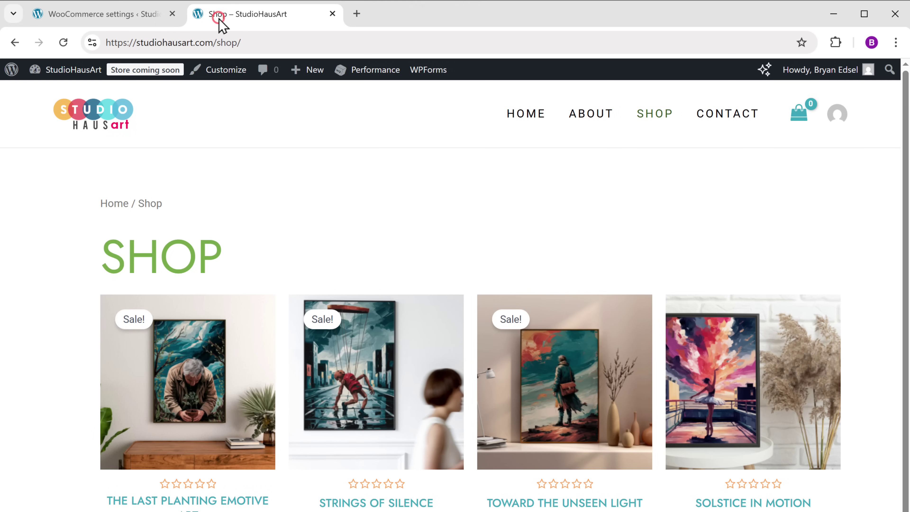
{"action": "left_click", "coordinate": [64, 43]}
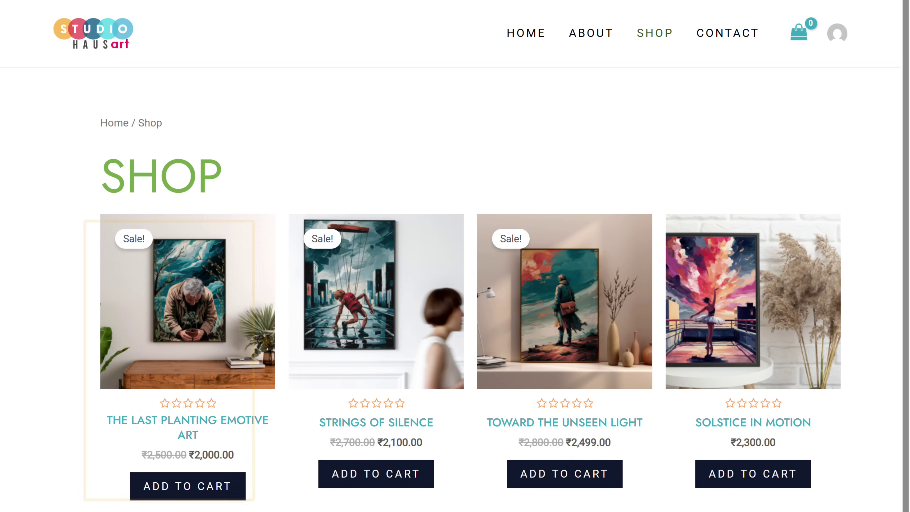
{"action": "left_click", "coordinate": [186, 312]}
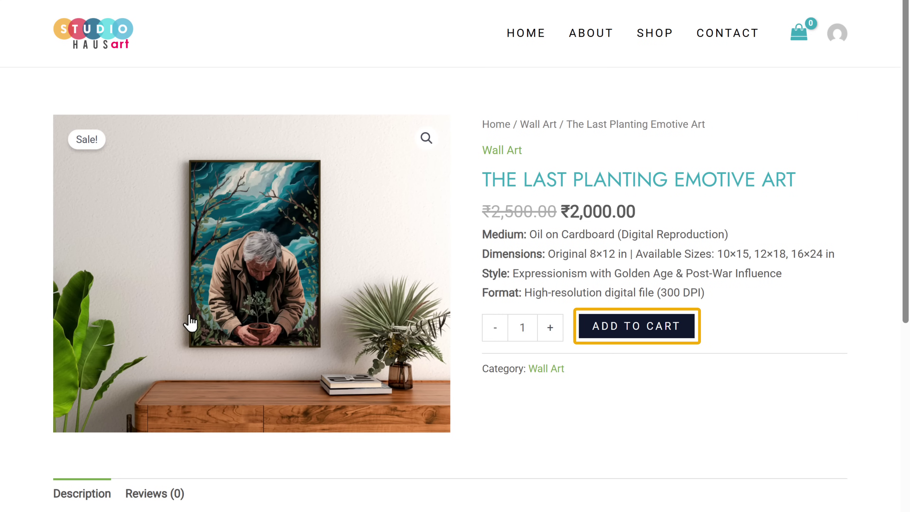
{"action": "left_click", "coordinate": [631, 335]}
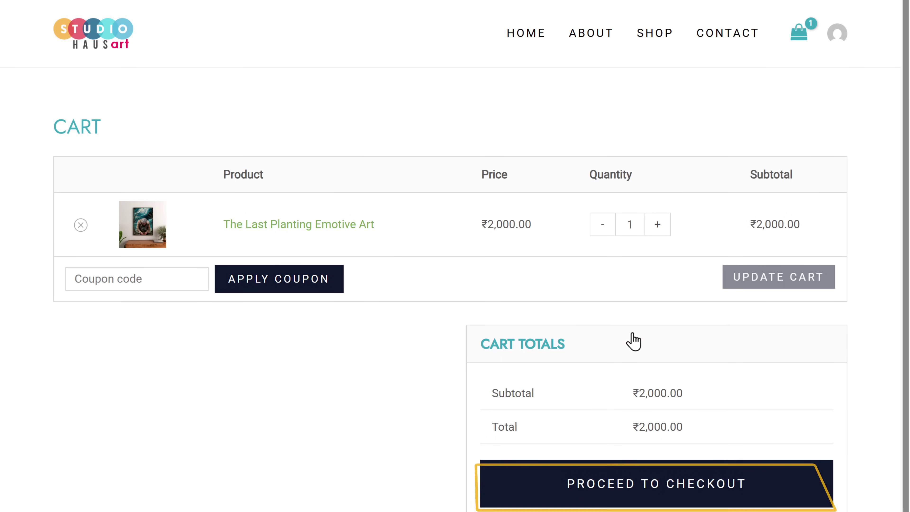
{"action": "left_click", "coordinate": [654, 494]}
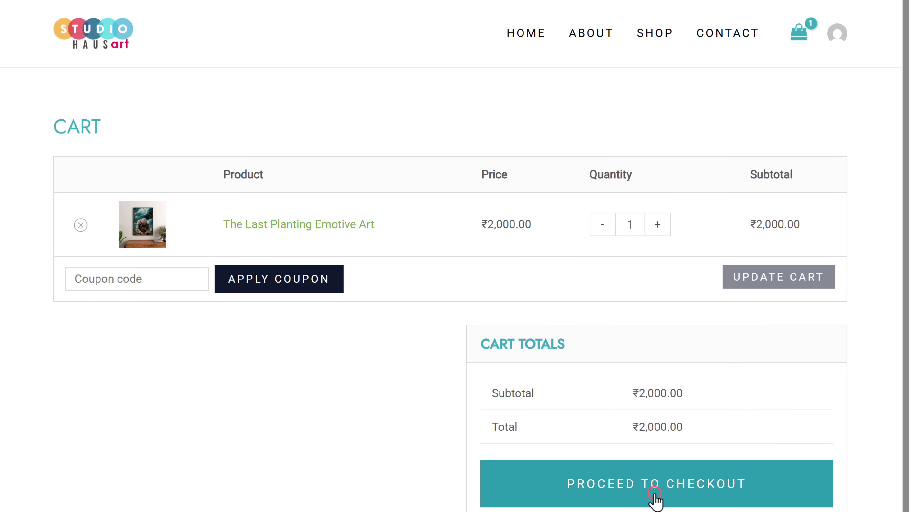
{"action": "scroll", "coordinate": [656, 501], "scroll_direction": "down", "scroll_amount": 5}
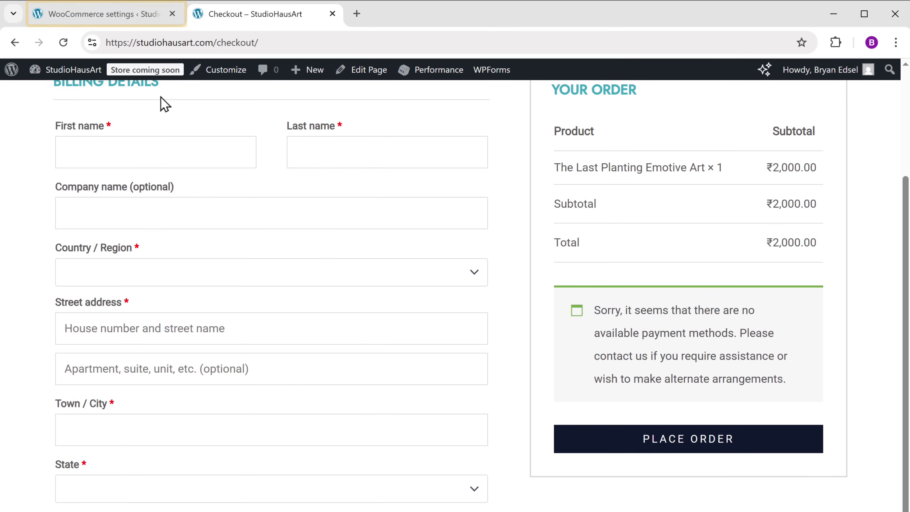
{"action": "left_click", "coordinate": [49, 18]}
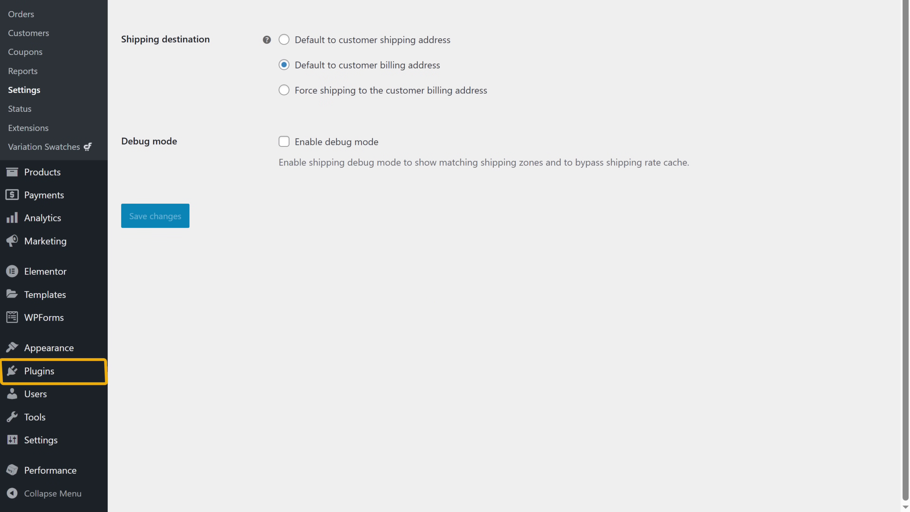
Search plugins for 'checkout field editor', then install and activate Checkout Field Editor for WooCommerce.
{"action": "mouse_move", "coordinate": [36, 383]}
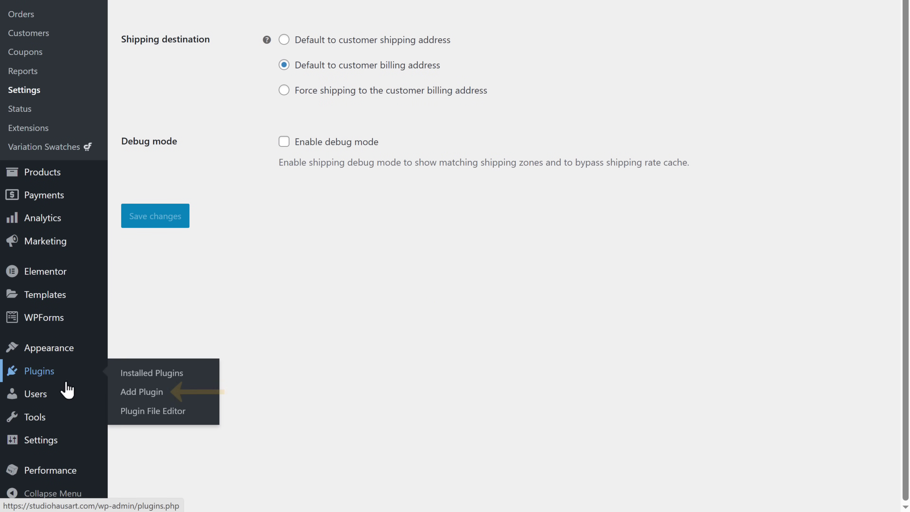
{"action": "left_click", "coordinate": [142, 392]}
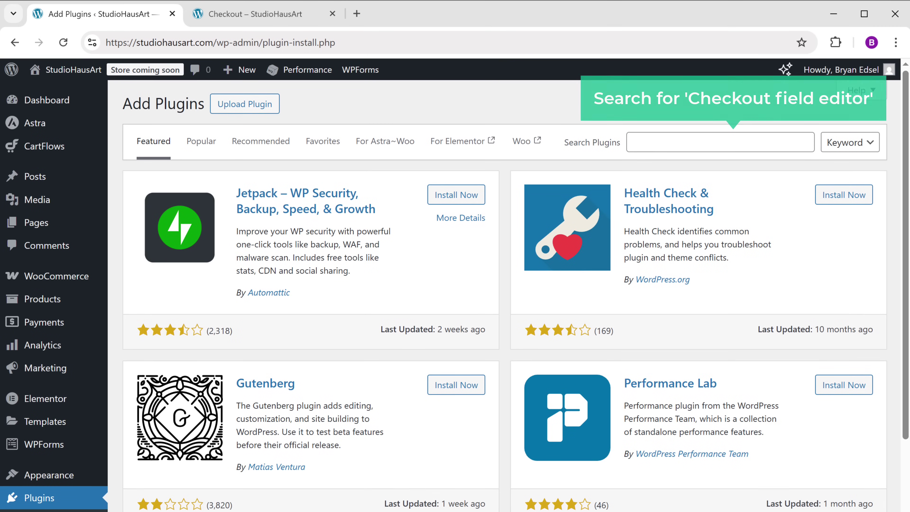
{"action": "left_click", "coordinate": [632, 142]}
{"action": "type", "text": "checkout field editor"}
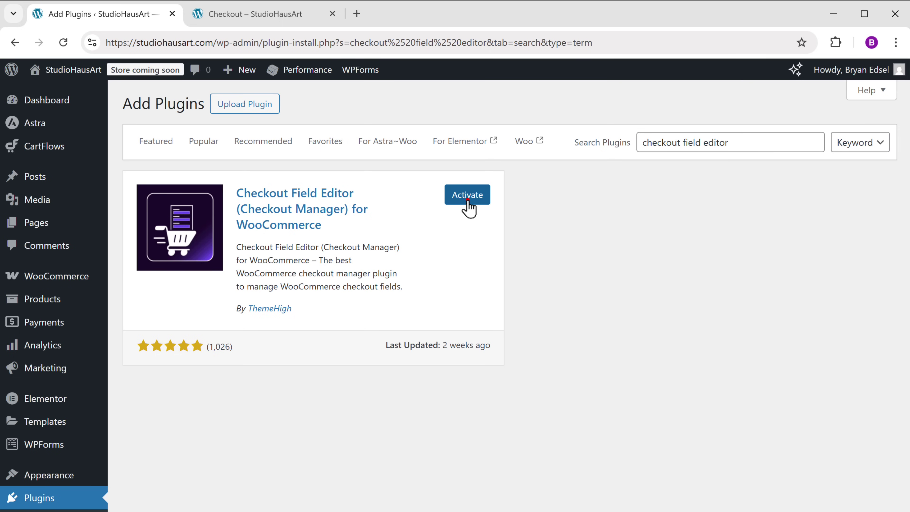
{"action": "left_click", "coordinate": [467, 200]}
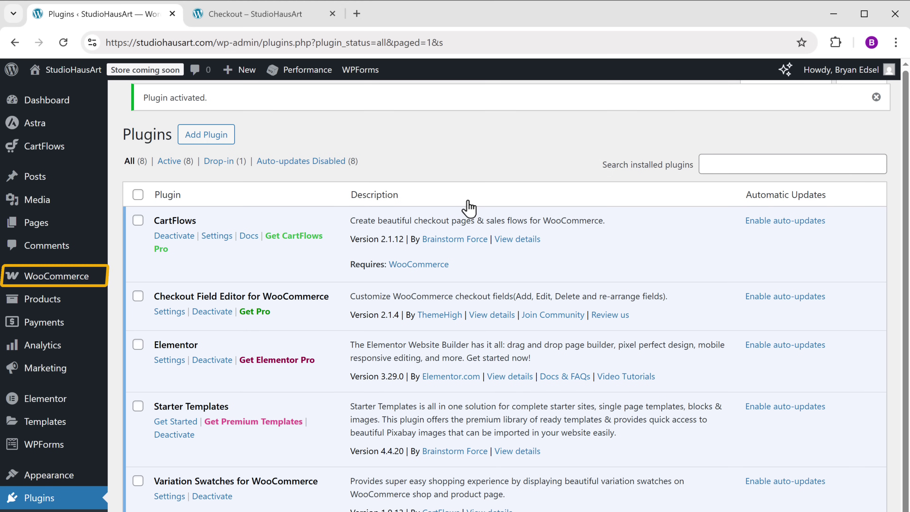
Disable billing company, country, address lines, city, state and postcode in Checkout Form and save.
{"action": "mouse_move", "coordinate": [52, 283]}
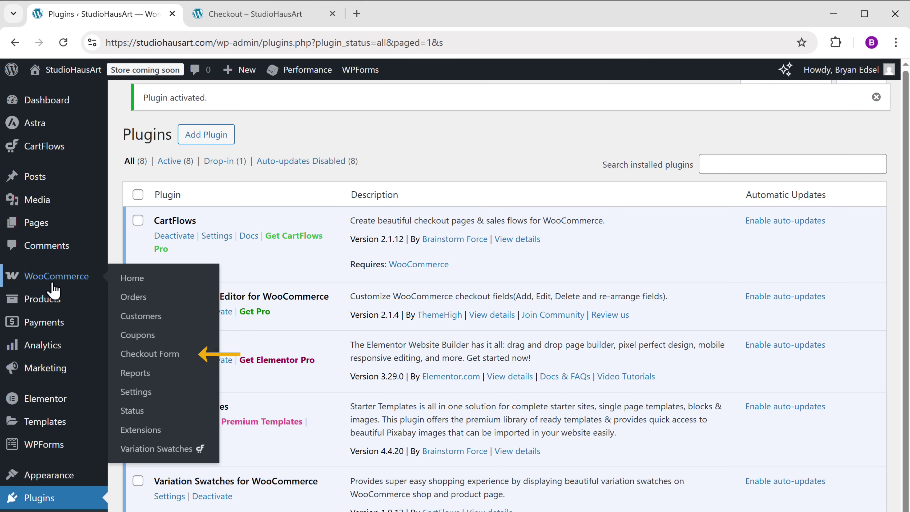
{"action": "left_click", "coordinate": [127, 353]}
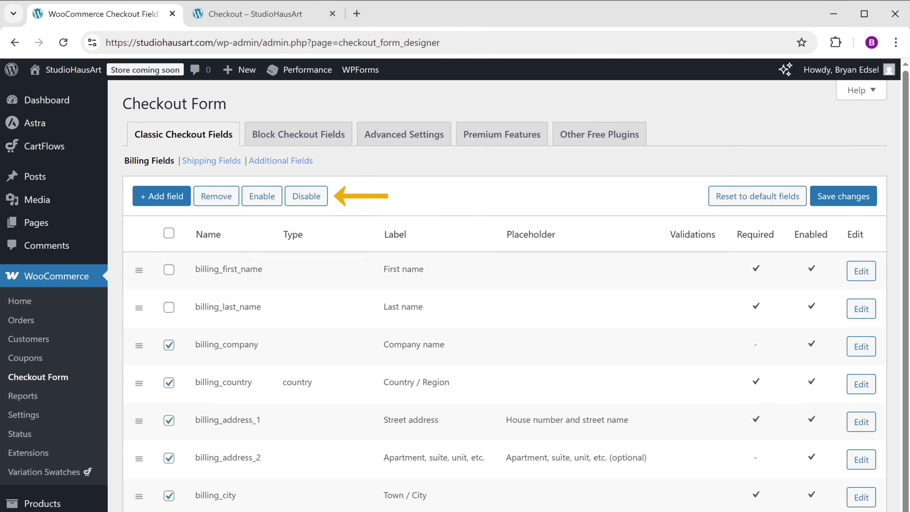
{"action": "left_click", "coordinate": [306, 197]}
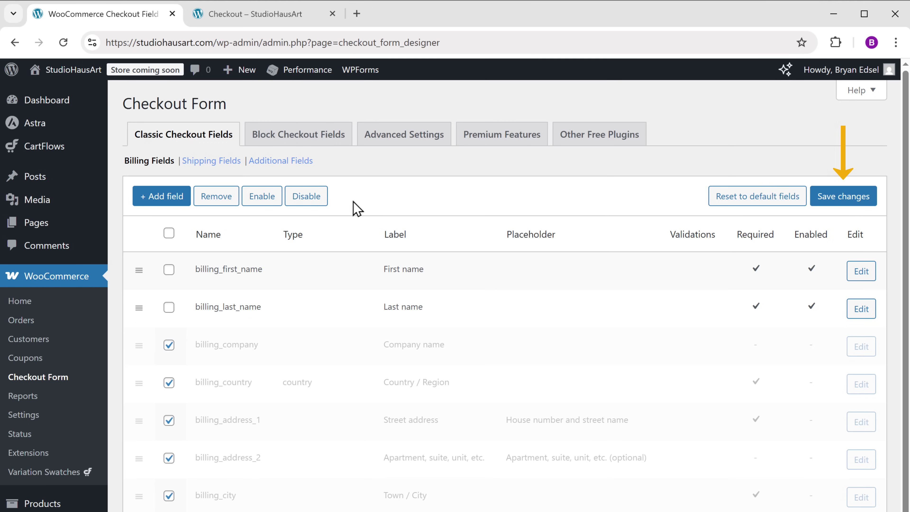
{"action": "left_click", "coordinate": [827, 206]}
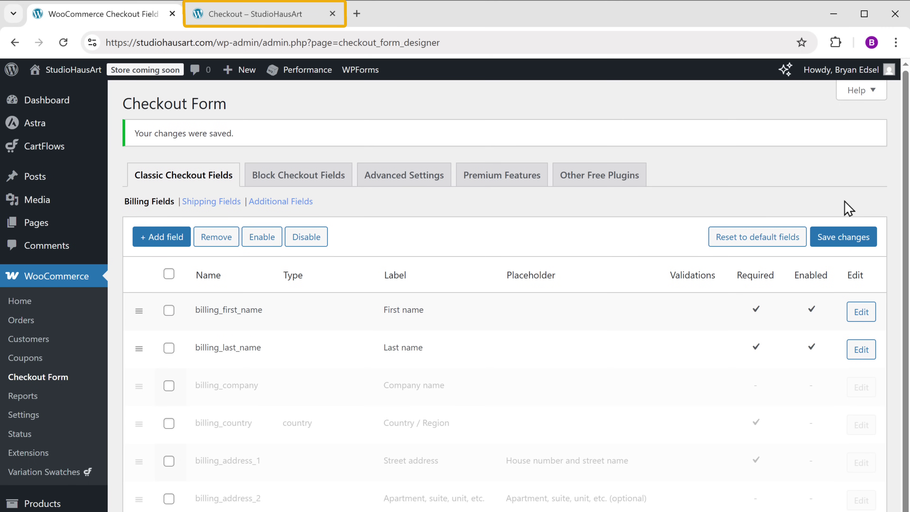
Reload the StudioHausArt checkout page to confirm billing asks only for name, phone and email.
{"action": "left_click", "coordinate": [226, 17]}
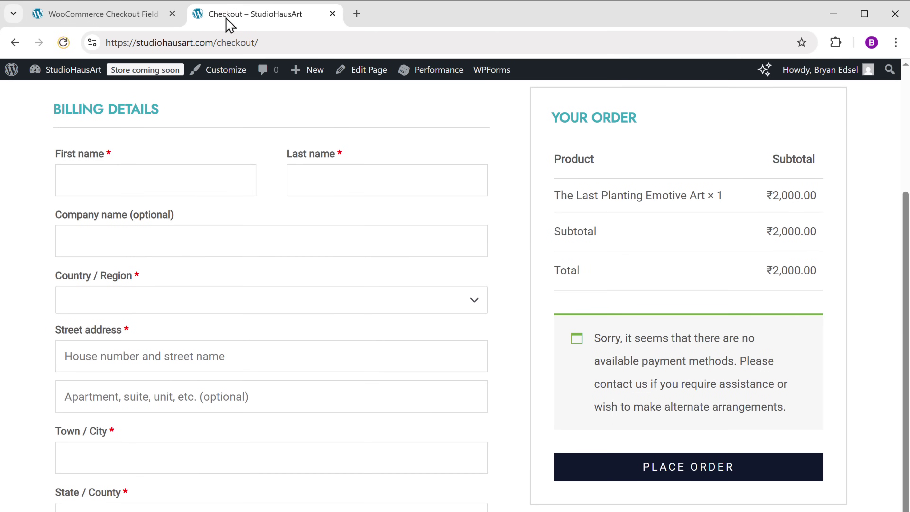
{"action": "left_click", "coordinate": [63, 42]}
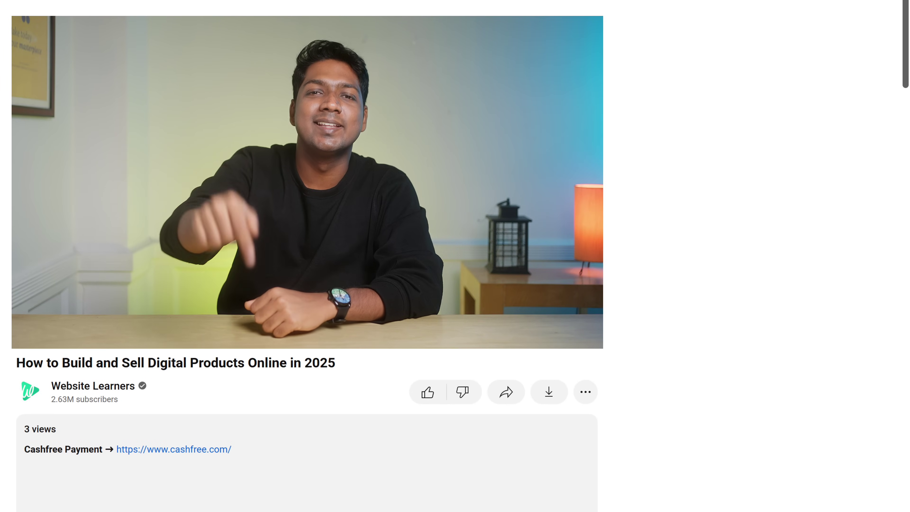
Start a Cashfree merchant account from cashfree.com using Google sign-up with the chosen Google account.
{"action": "left_click", "coordinate": [190, 454]}
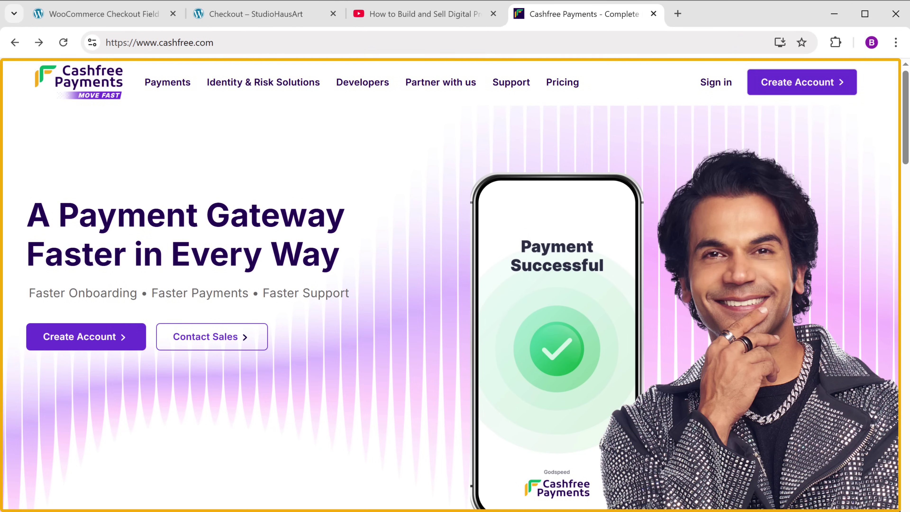
{"action": "left_click", "coordinate": [81, 346]}
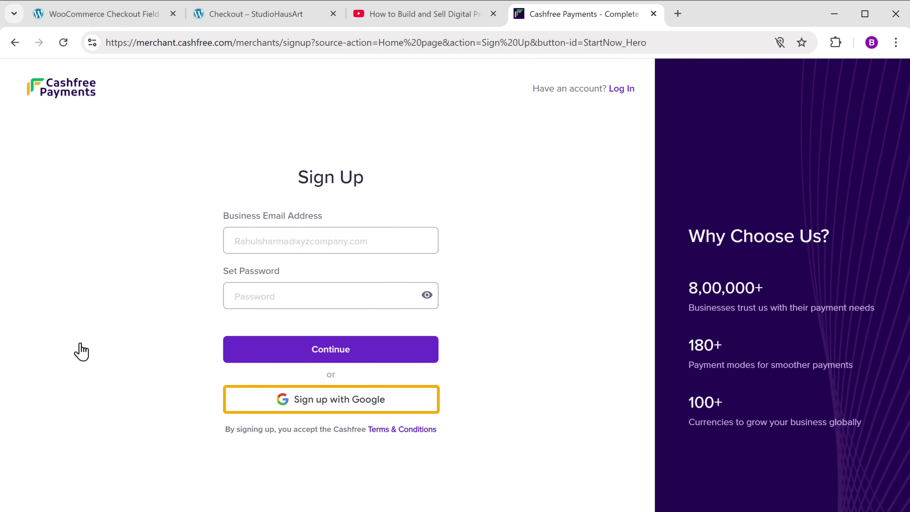
{"action": "left_click", "coordinate": [332, 406]}
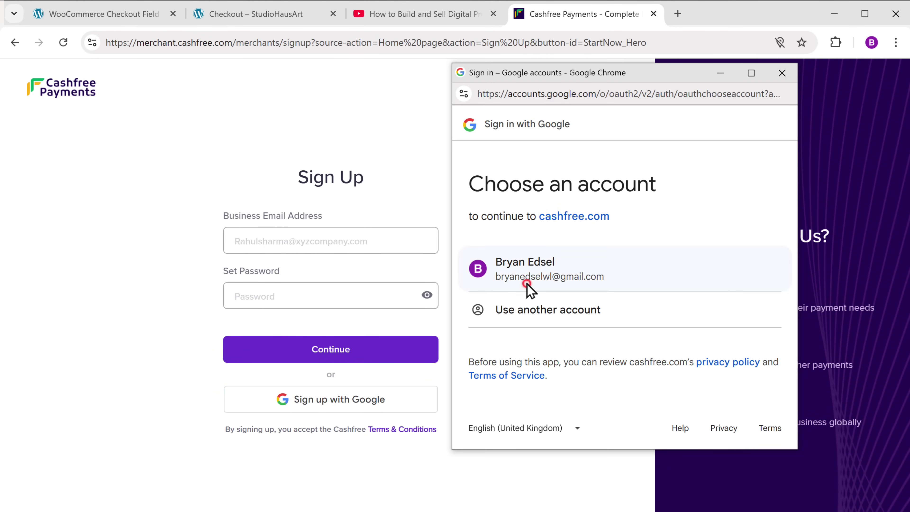
{"action": "left_click", "coordinate": [527, 284]}
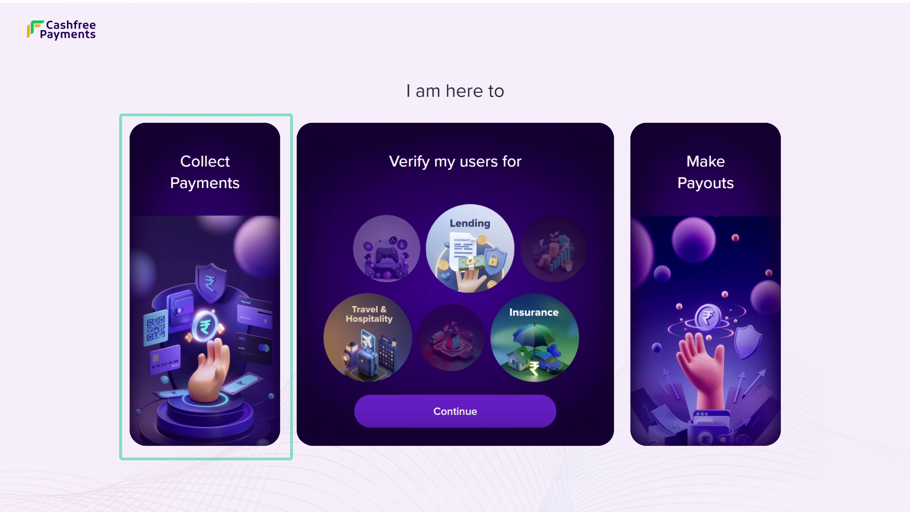
Choose Collect Payments, then enter brand StudioHausArt, Art Dealers category and under ₹10 lakhs turnover.
{"action": "mouse_move", "coordinate": [216, 301]}
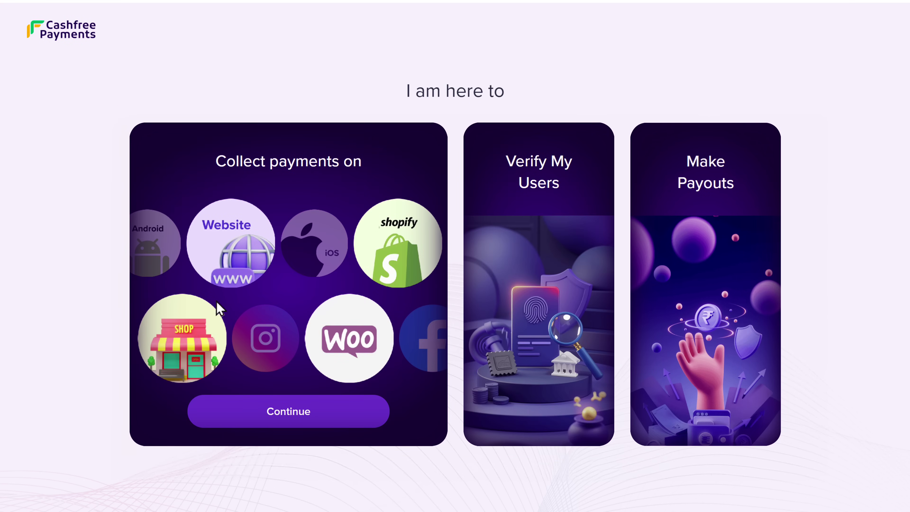
{"action": "left_click", "coordinate": [289, 417]}
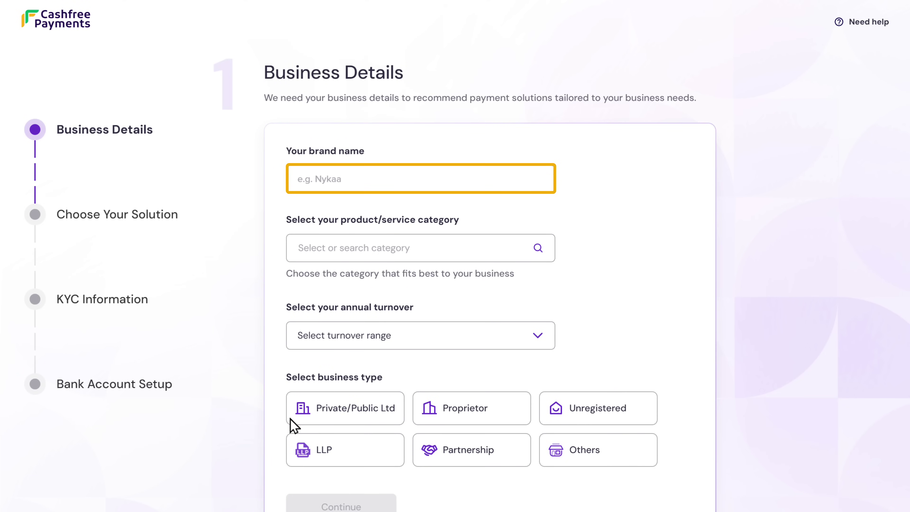
{"action": "left_click", "coordinate": [297, 179]}
{"action": "type", "text": "StudioHausArt"}
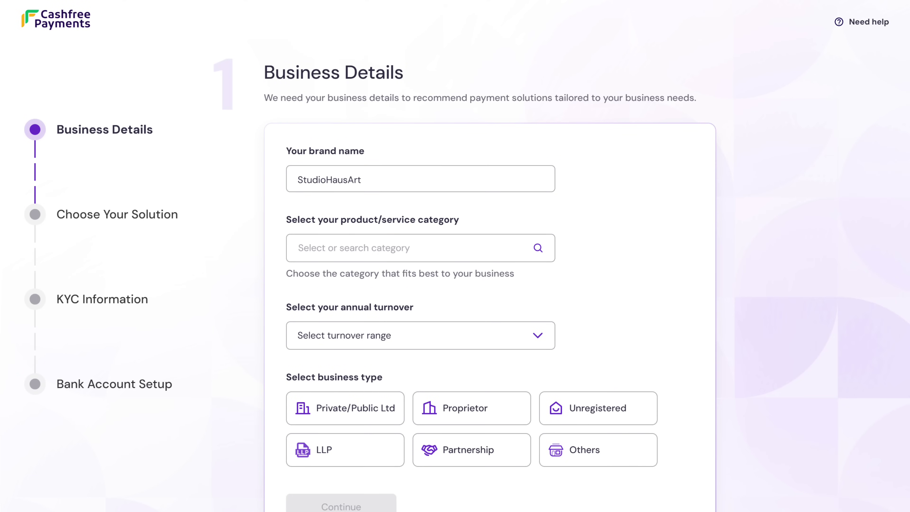
{"action": "type", "text": "art"}
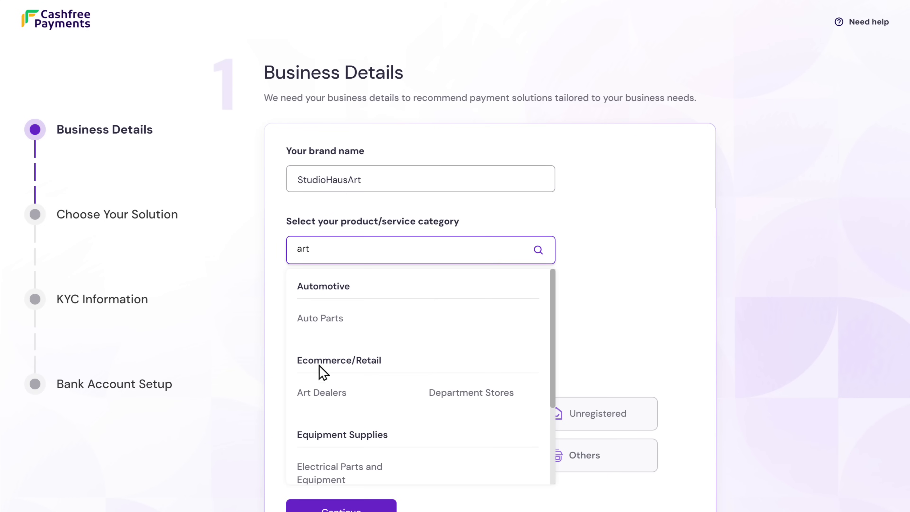
{"action": "left_click", "coordinate": [324, 396]}
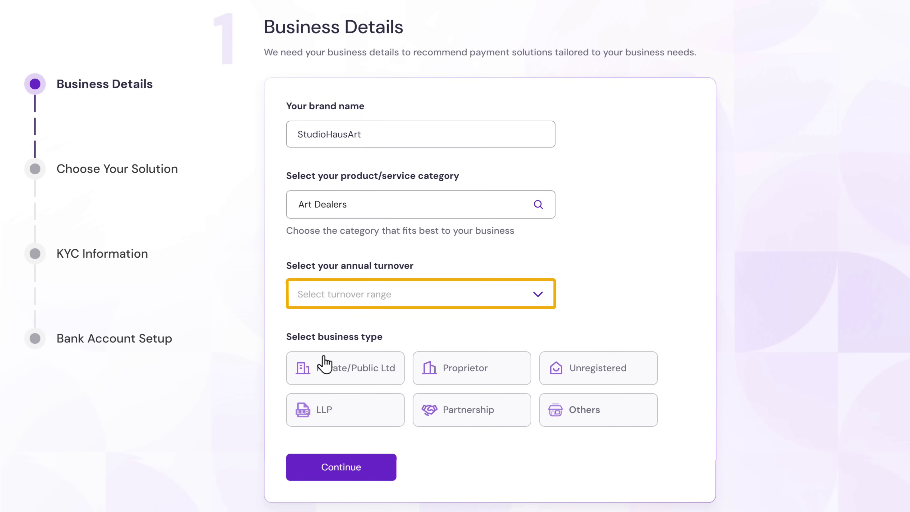
{"action": "left_click", "coordinate": [537, 296]}
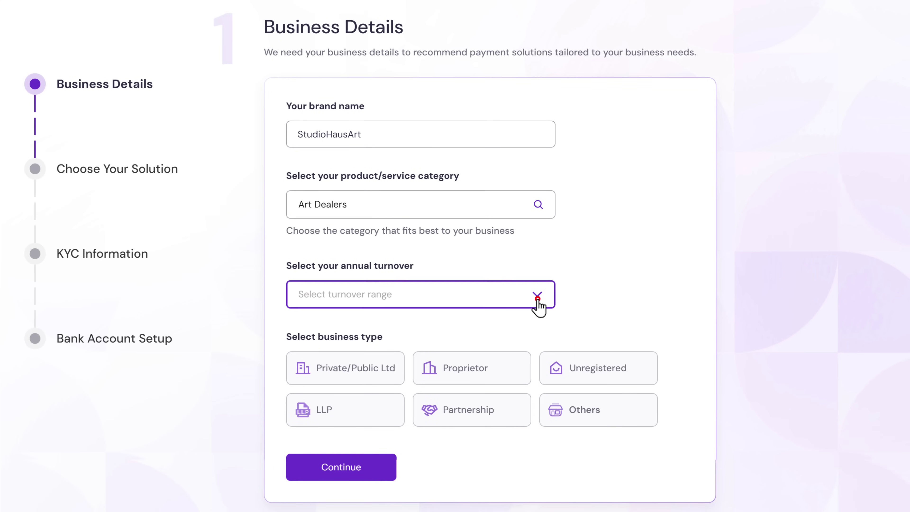
{"action": "left_click", "coordinate": [336, 335]}
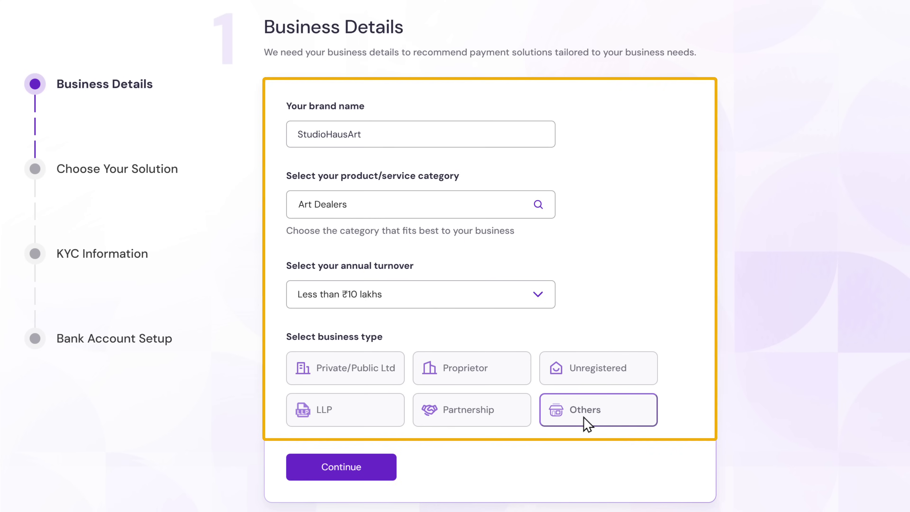
{"action": "left_click", "coordinate": [342, 476]}
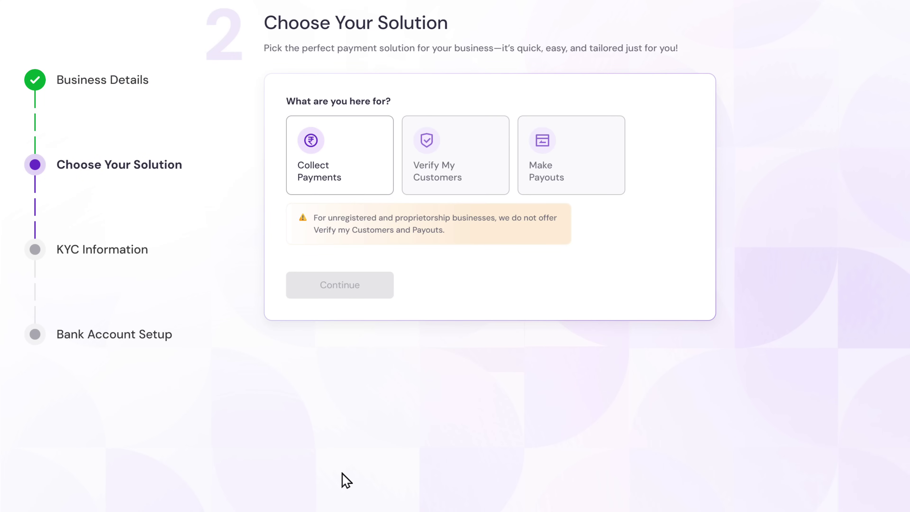
{"action": "left_click", "coordinate": [319, 185]}
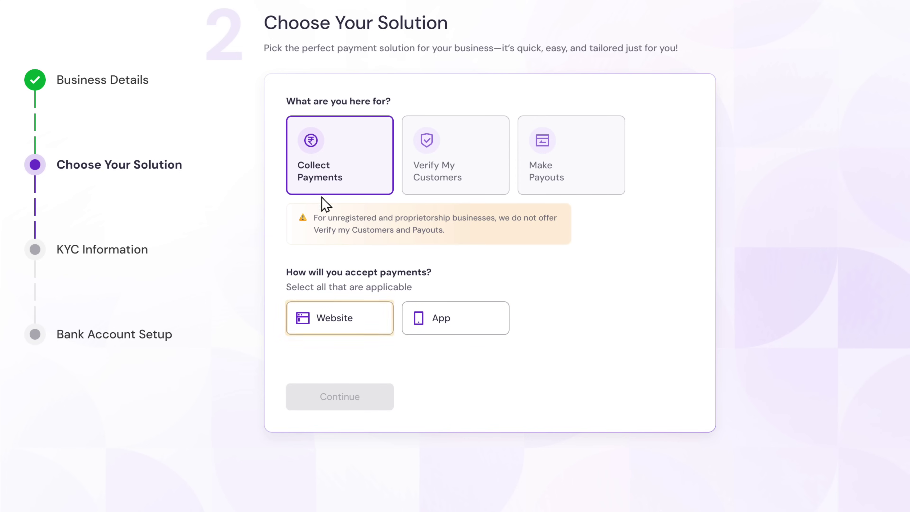
{"action": "left_click", "coordinate": [336, 331]}
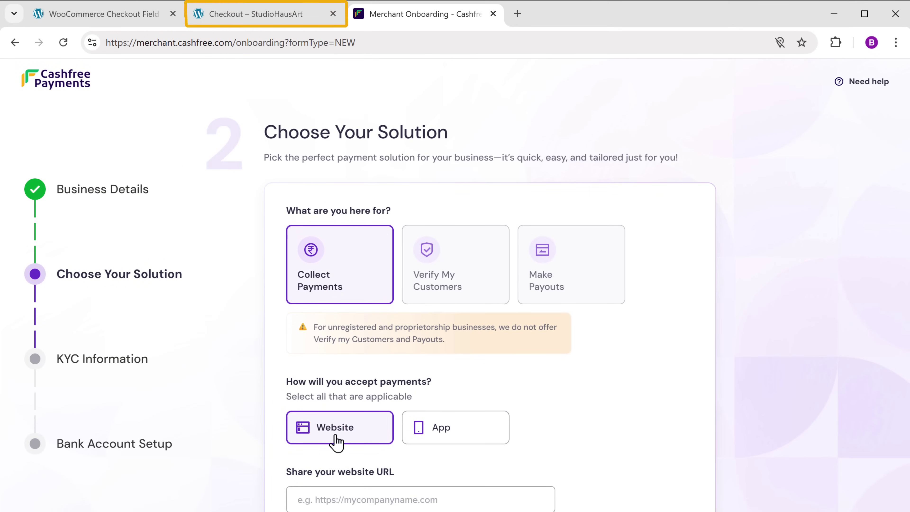
{"action": "left_click", "coordinate": [270, 18]}
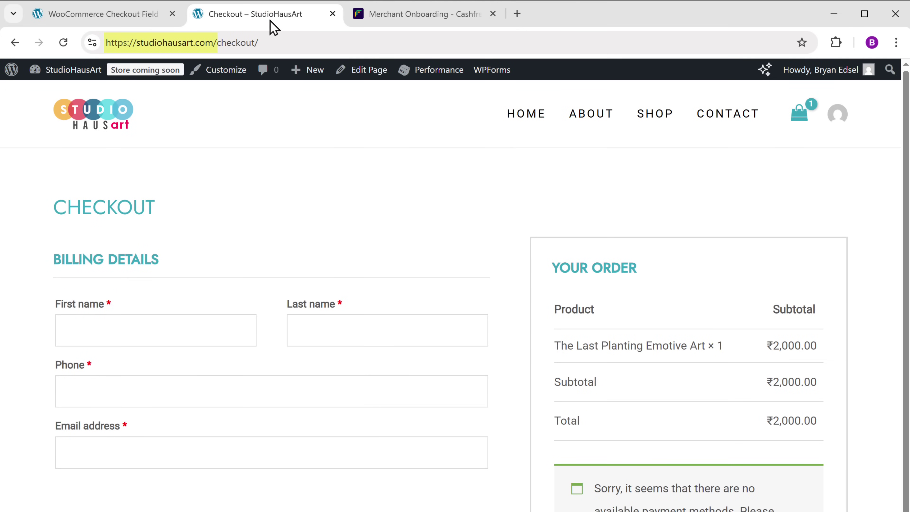
{"action": "right_click", "coordinate": [220, 44]}
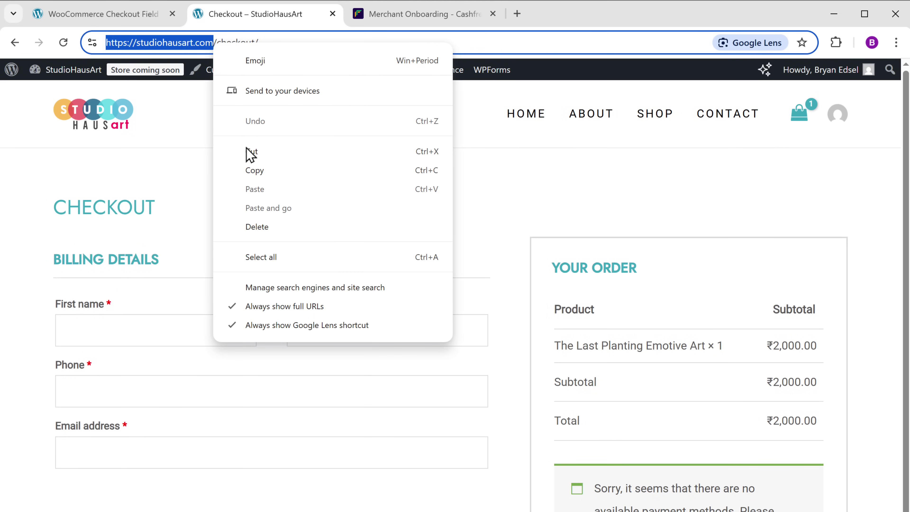
{"action": "left_click", "coordinate": [254, 174]}
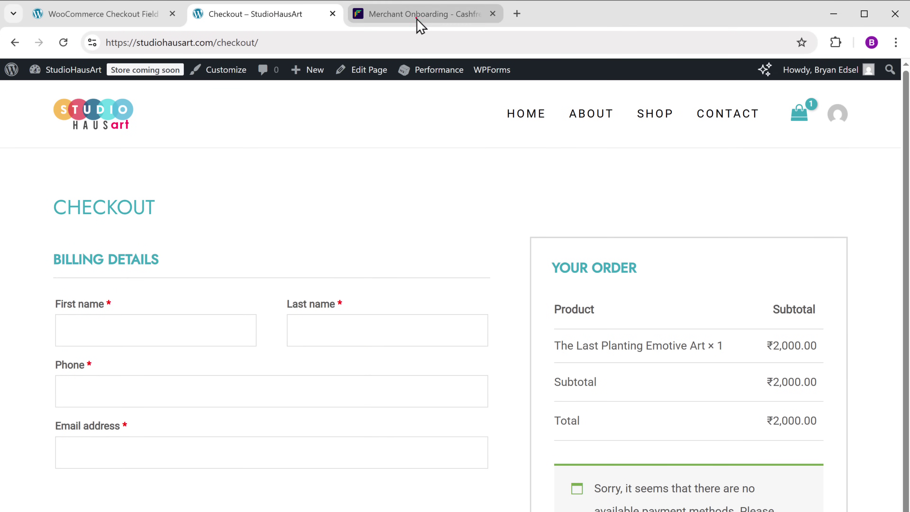
{"action": "left_click", "coordinate": [418, 16]}
{"action": "right_click", "coordinate": [299, 395]}
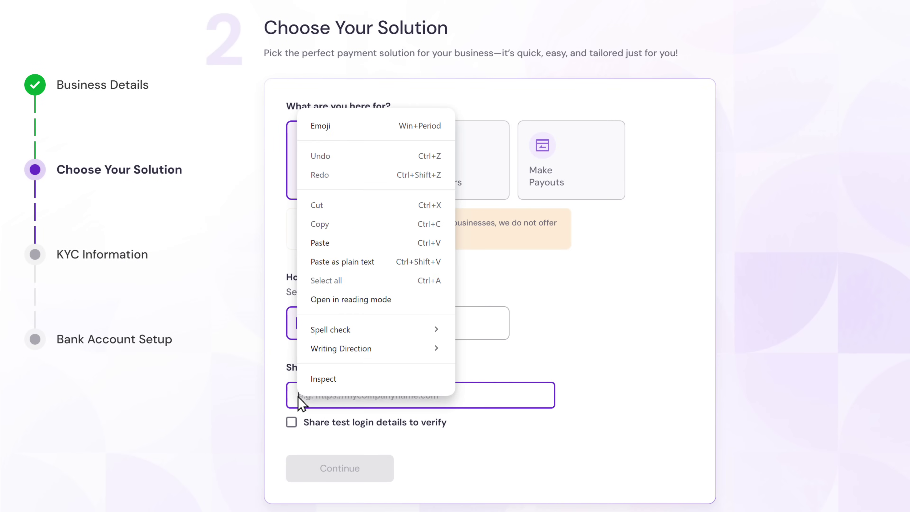
{"action": "left_click", "coordinate": [320, 245]}
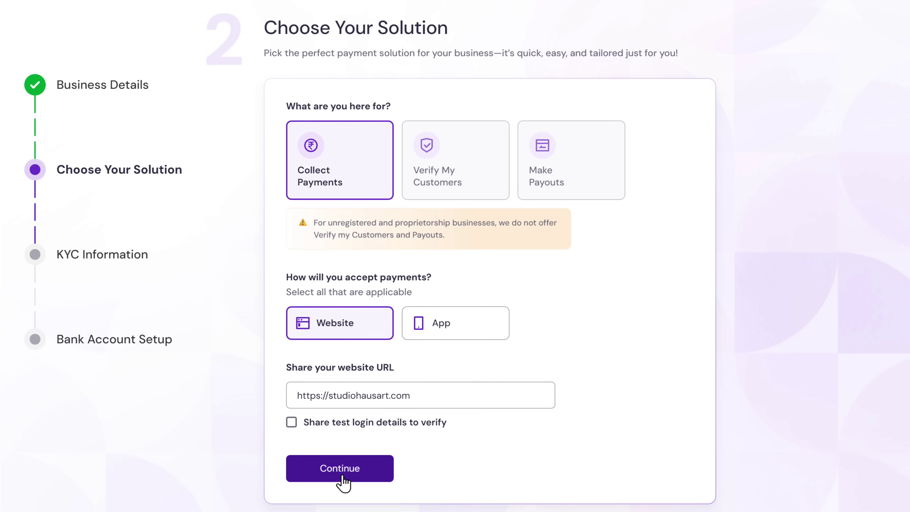
{"action": "left_click", "coordinate": [341, 472]}
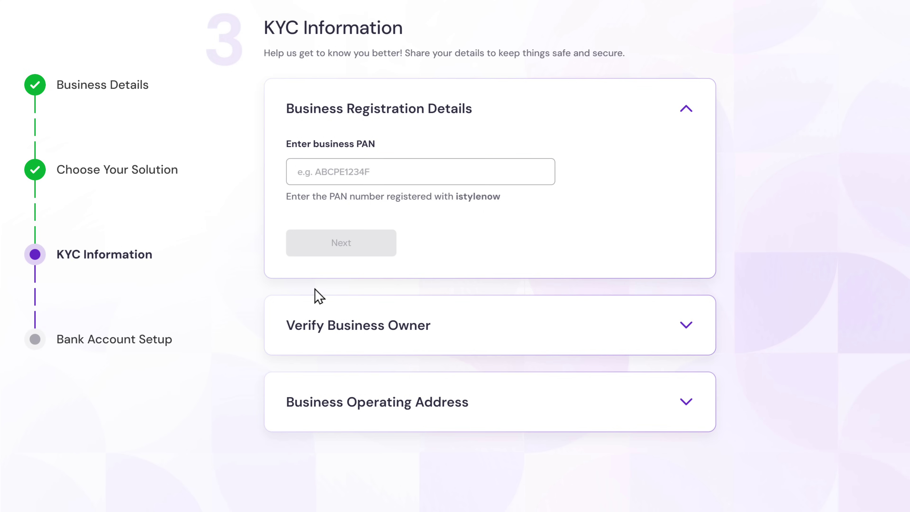
Submit the business PAN, verify Aadhaar with the received OTP, and confirm the operating address.
{"action": "left_click", "coordinate": [297, 172]}
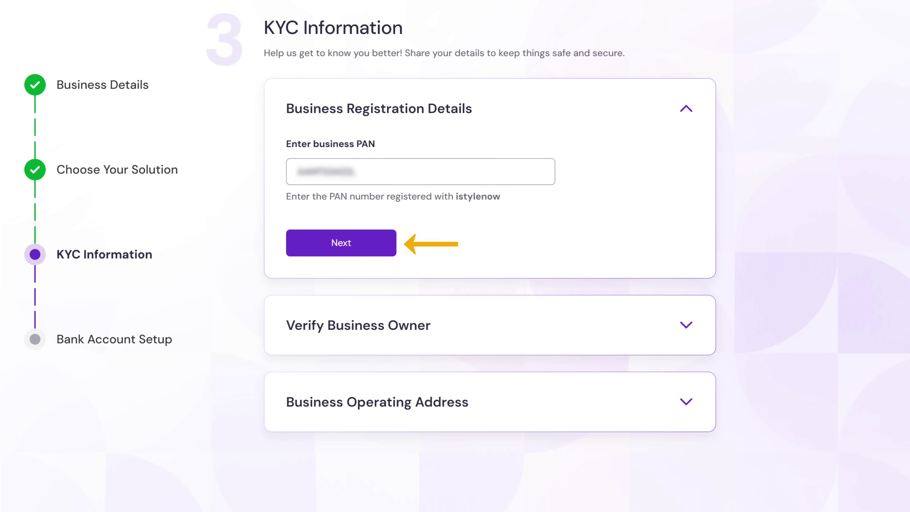
{"action": "left_click", "coordinate": [341, 250]}
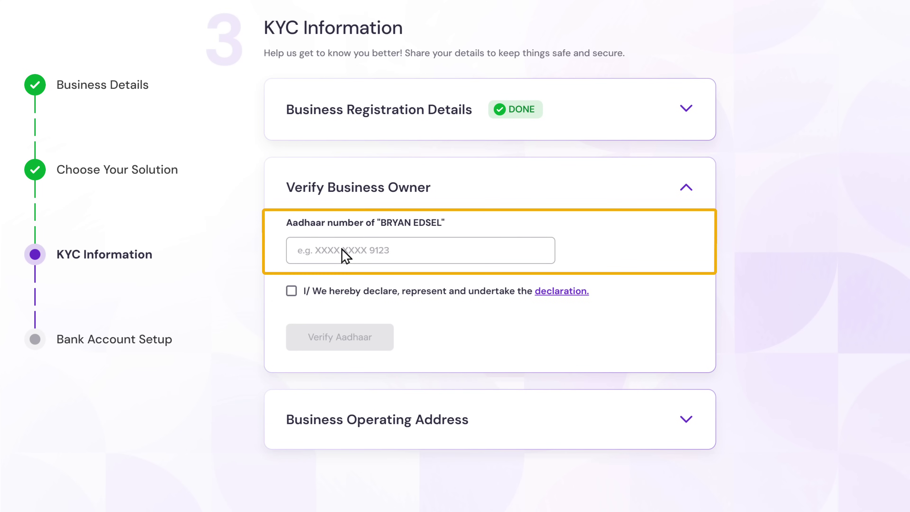
{"action": "left_click", "coordinate": [297, 252]}
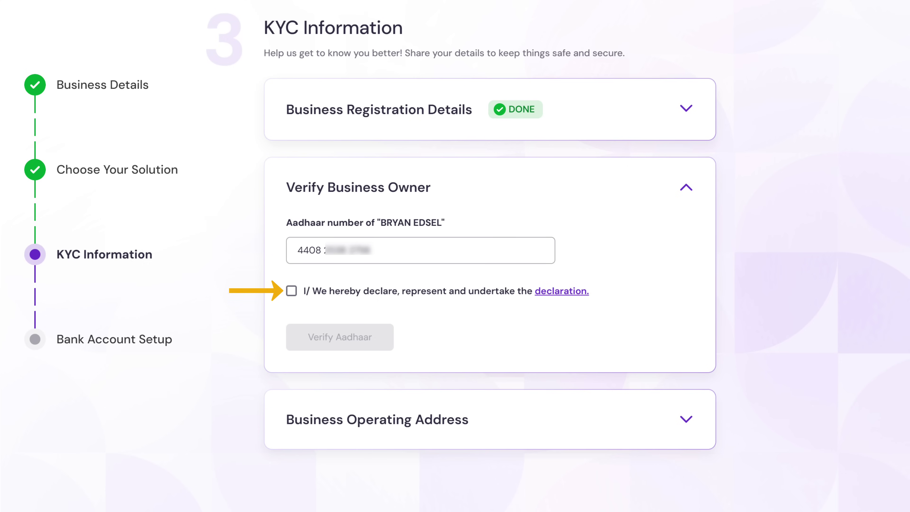
{"action": "left_click", "coordinate": [291, 290]}
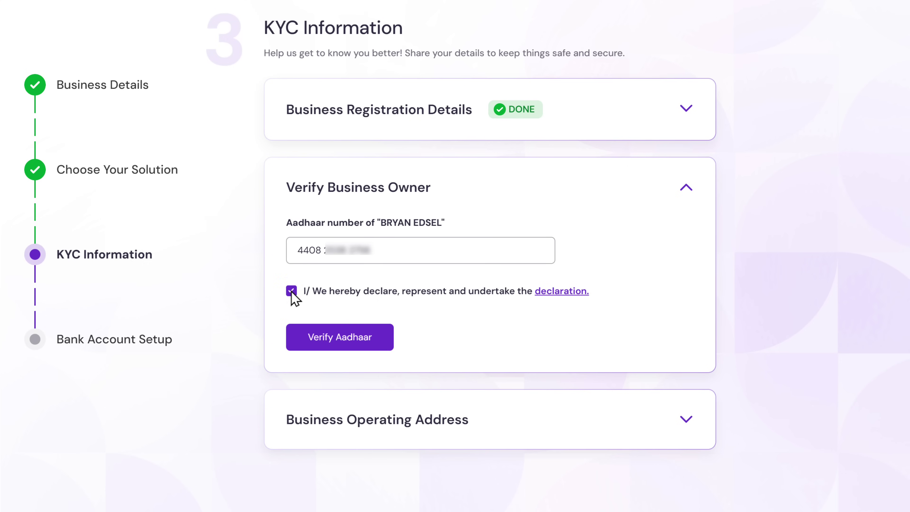
{"action": "left_click", "coordinate": [340, 344]}
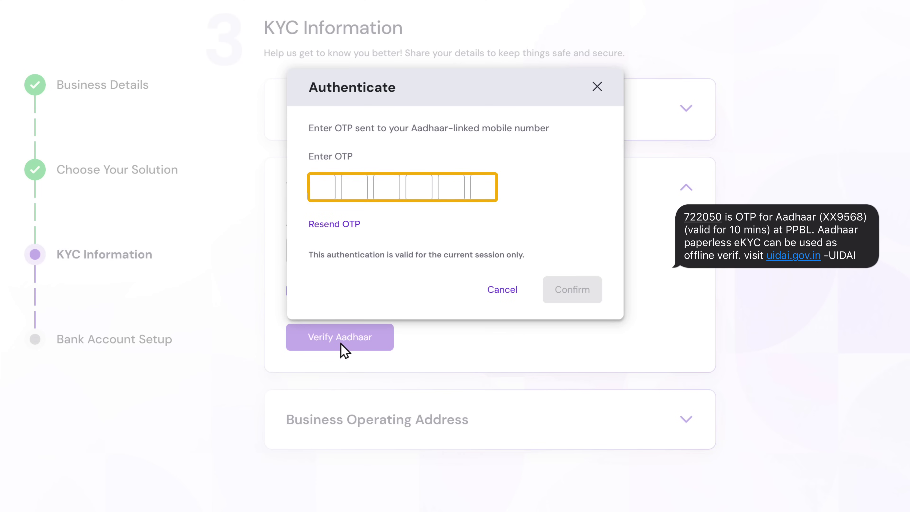
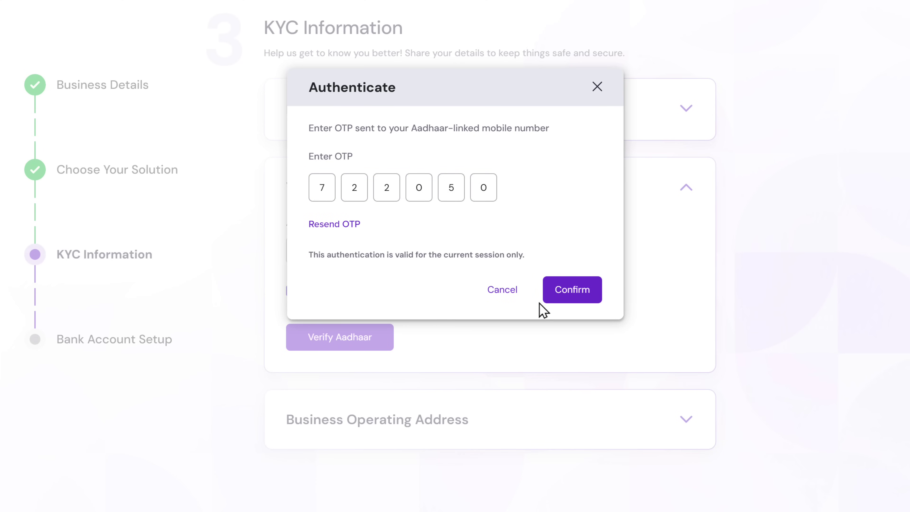
{"action": "left_click", "coordinate": [574, 296]}
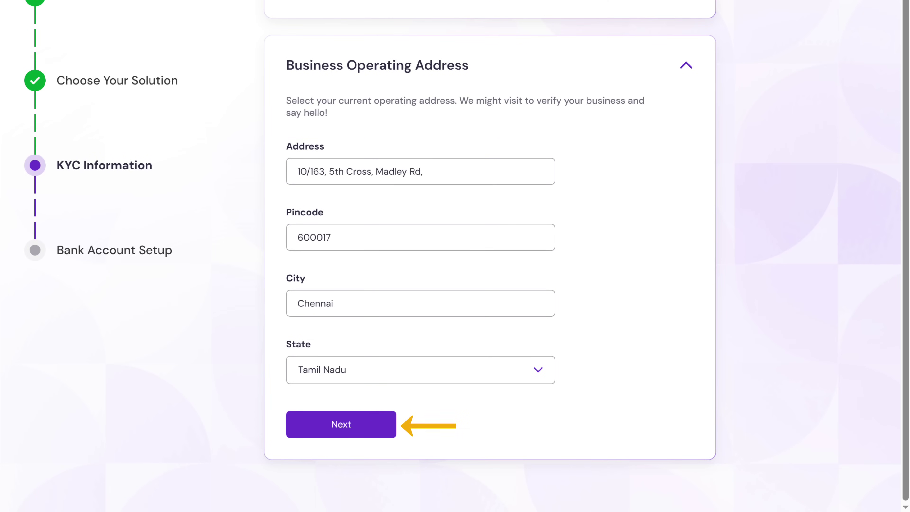
{"action": "left_click", "coordinate": [342, 433]}
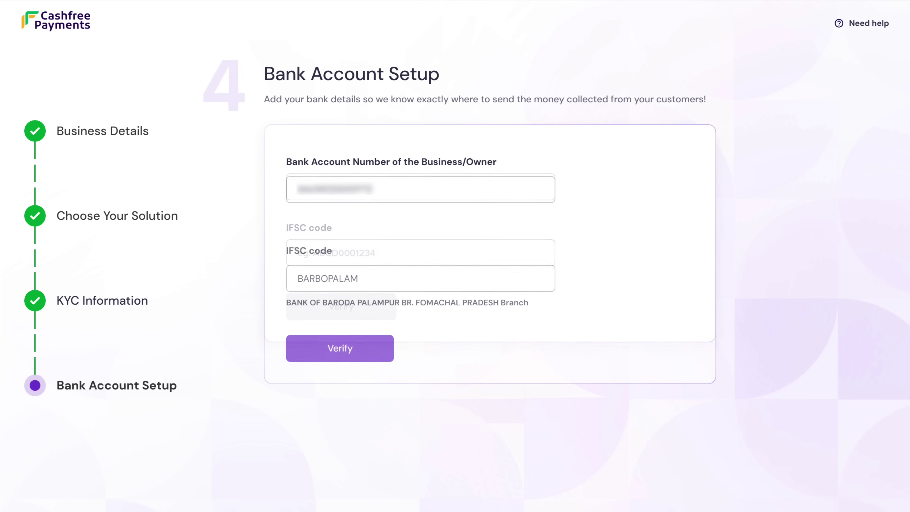
Verify the bank account number and IFSC code, then submit the onboarding details.
{"action": "left_click", "coordinate": [338, 357]}
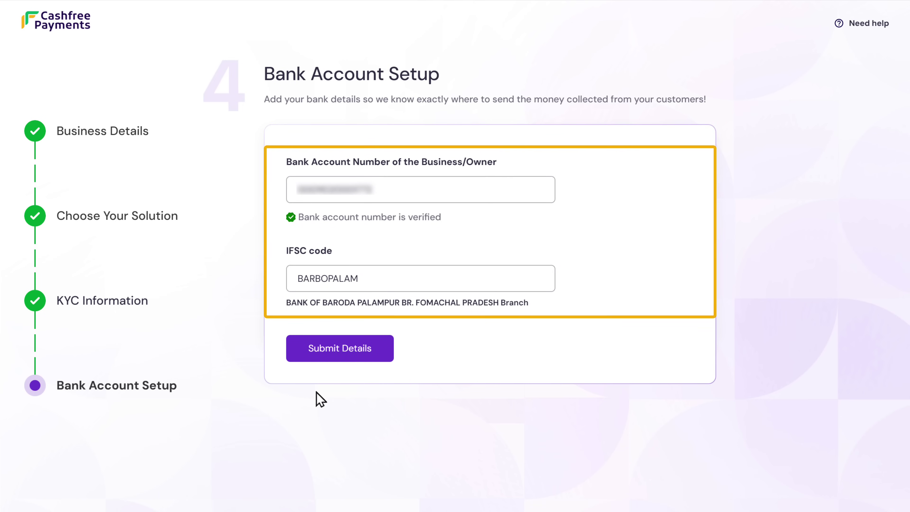
{"action": "left_click", "coordinate": [339, 355]}
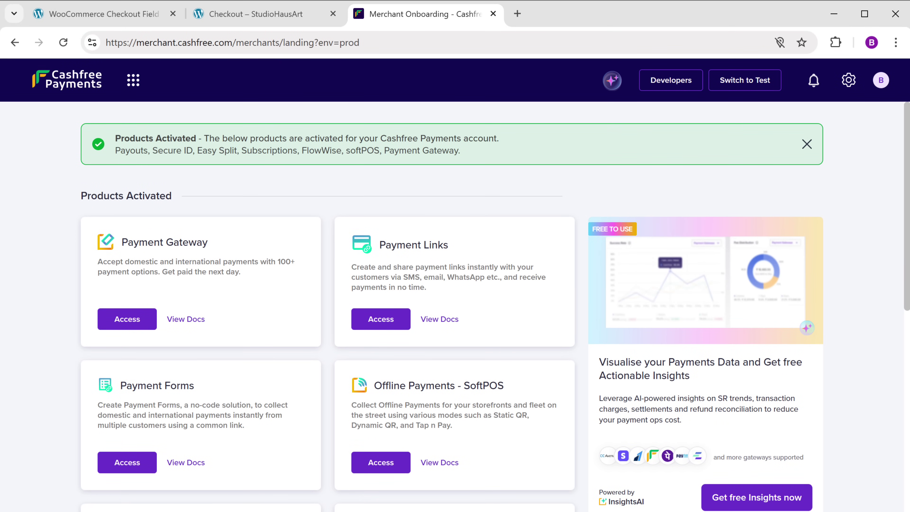
Search for 'cashfree', then install and activate the Cashfree for WooCommerce plugin.
{"action": "left_click", "coordinate": [69, 16]}
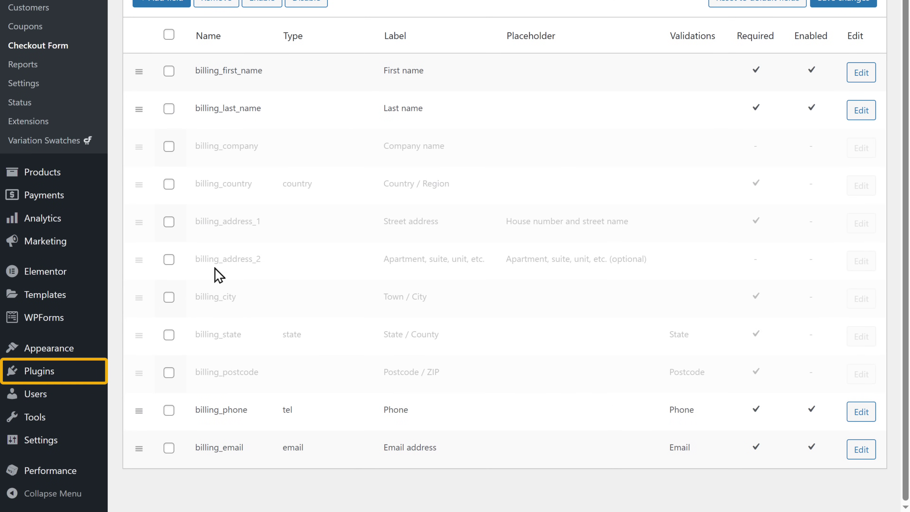
{"action": "mouse_move", "coordinate": [37, 379]}
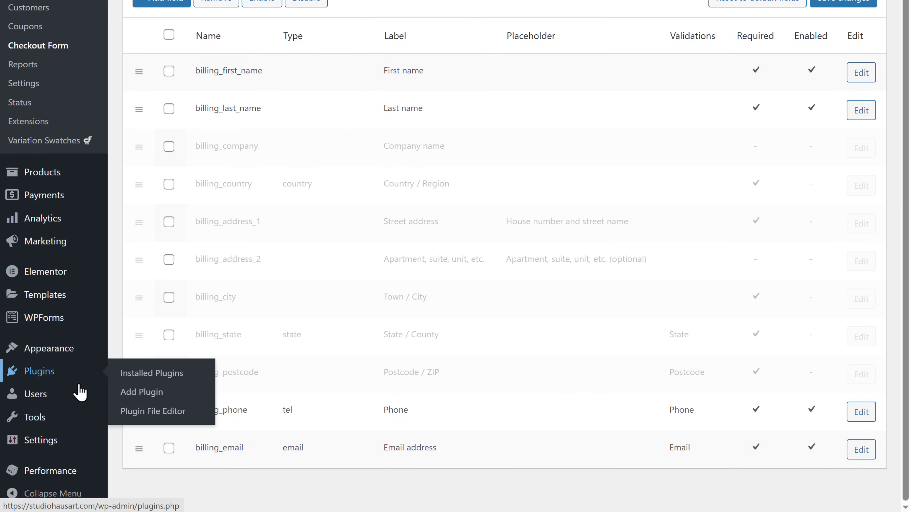
{"action": "left_click", "coordinate": [142, 393]}
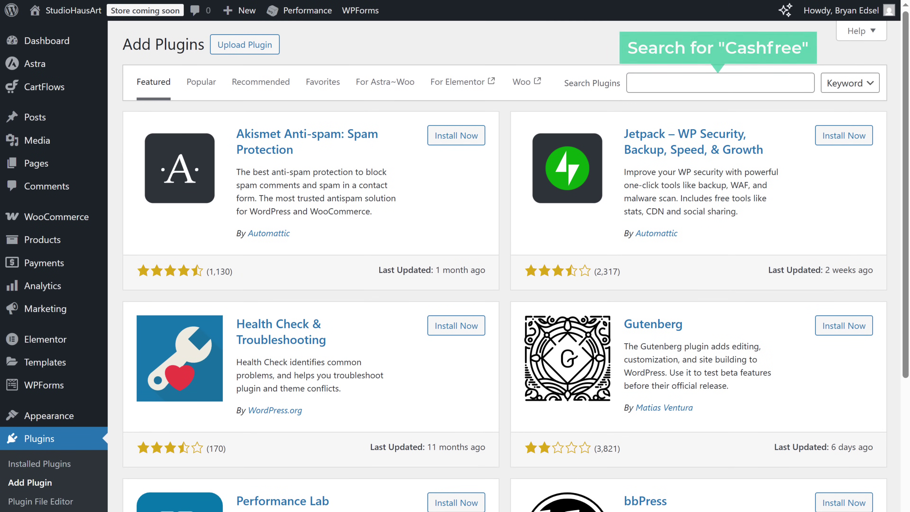
{"action": "left_click", "coordinate": [633, 83]}
{"action": "type", "text": "cashfree"}
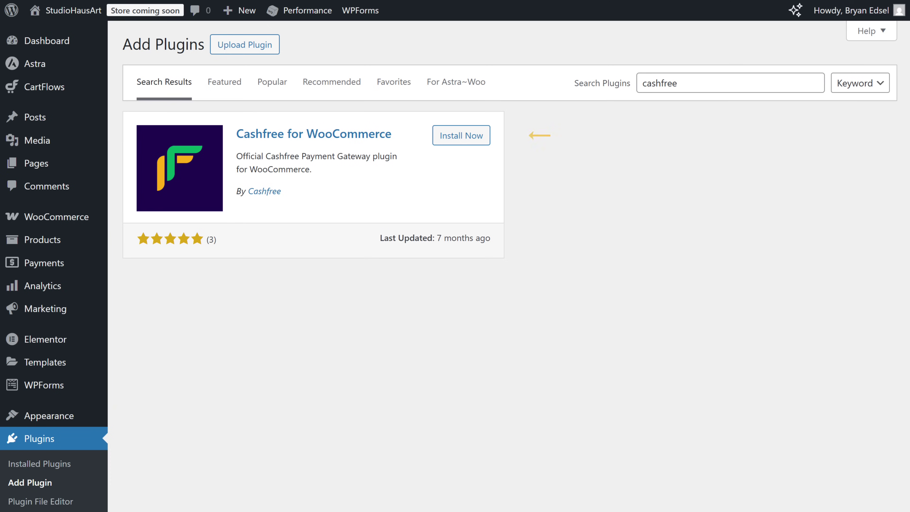
{"action": "left_click", "coordinate": [463, 141]}
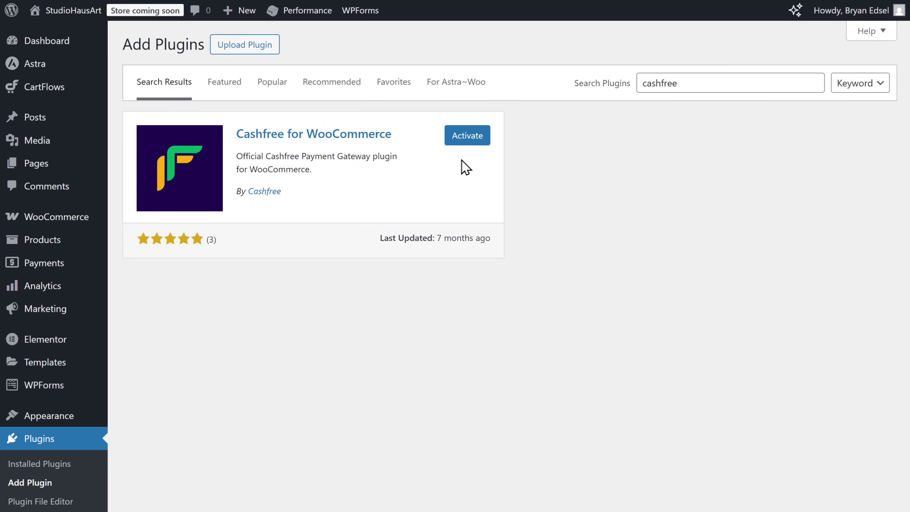
{"action": "left_click", "coordinate": [468, 138]}
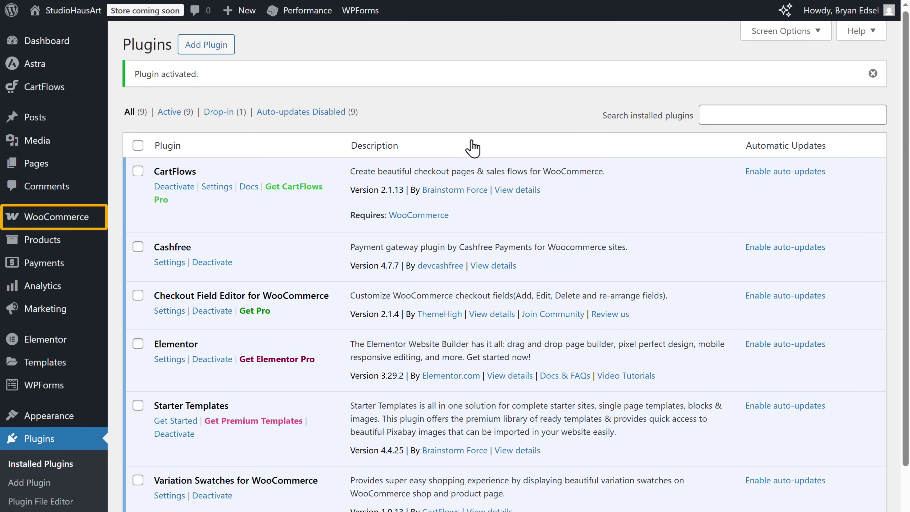
Show the Payments tab in WooCommerce Settings.
{"action": "mouse_move", "coordinate": [52, 225]}
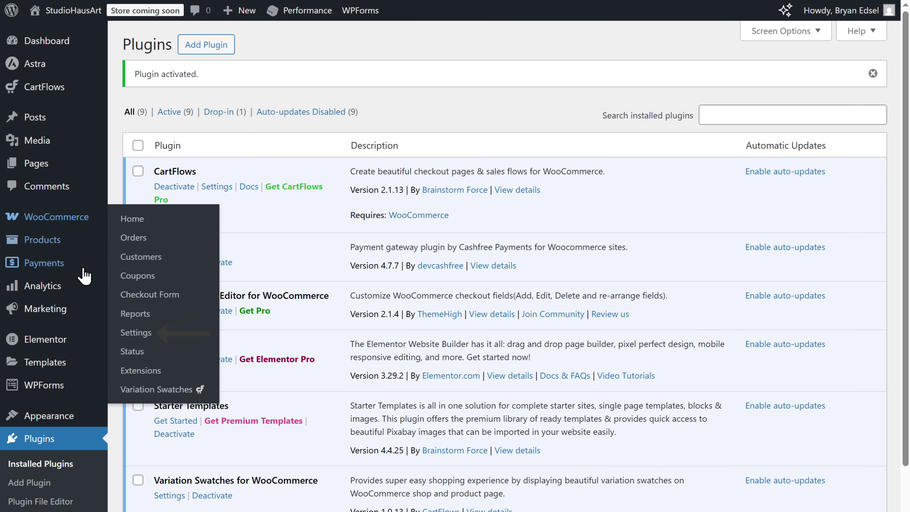
{"action": "left_click", "coordinate": [130, 333]}
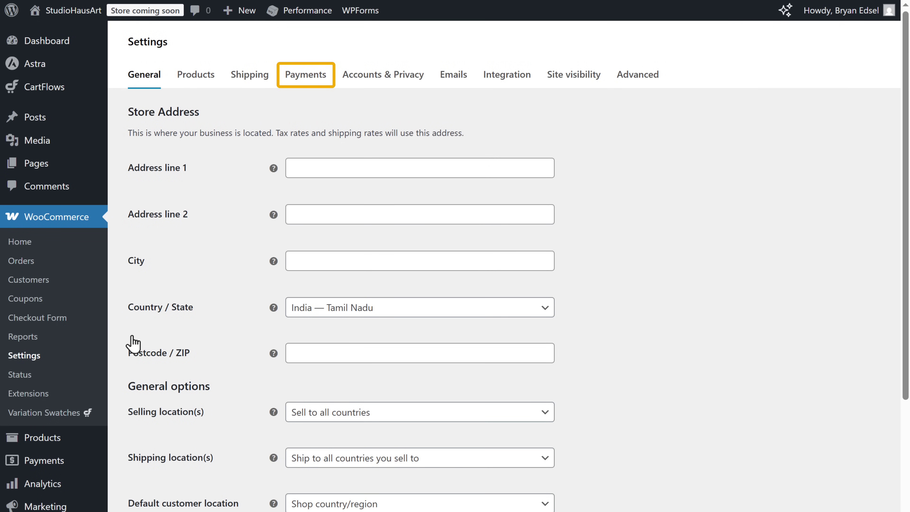
{"action": "left_click", "coordinate": [304, 80]}
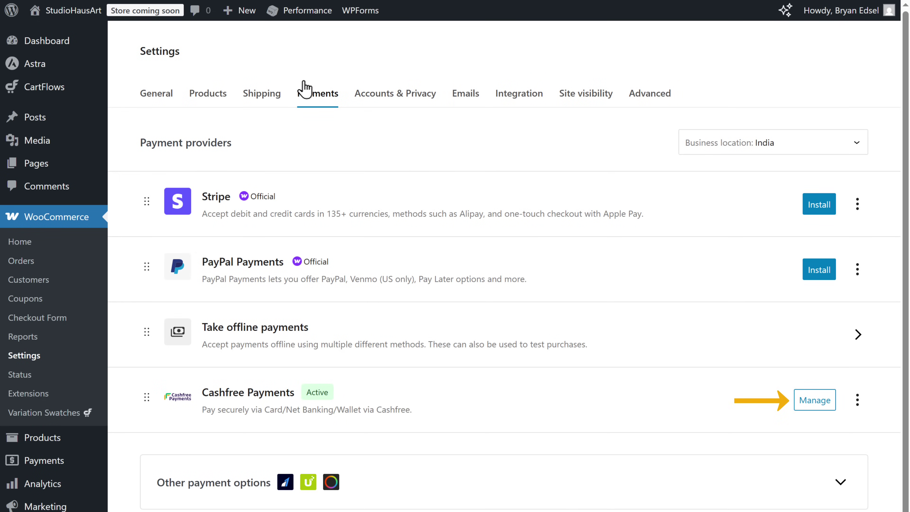
Open Manage for Cashfree Payments, then go to the Cashfree Home dashboard tab.
{"action": "left_click", "coordinate": [814, 405]}
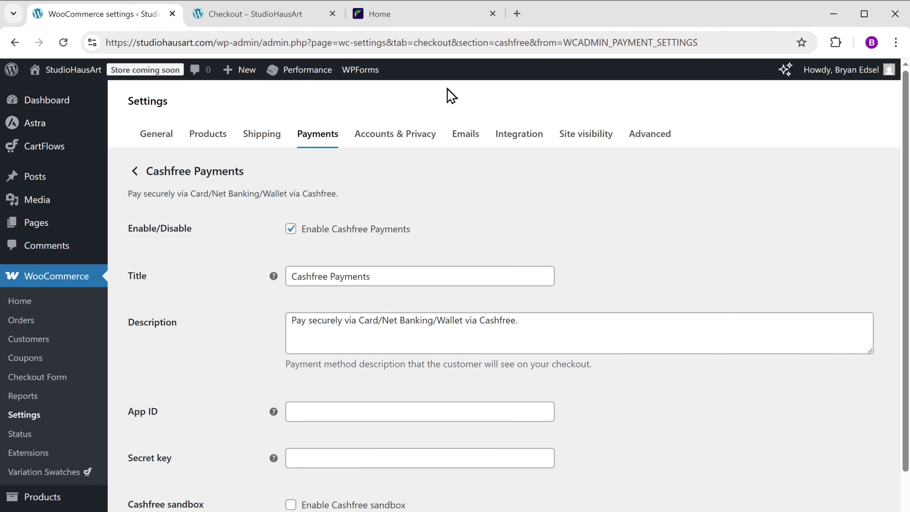
{"action": "left_click", "coordinate": [379, 17]}
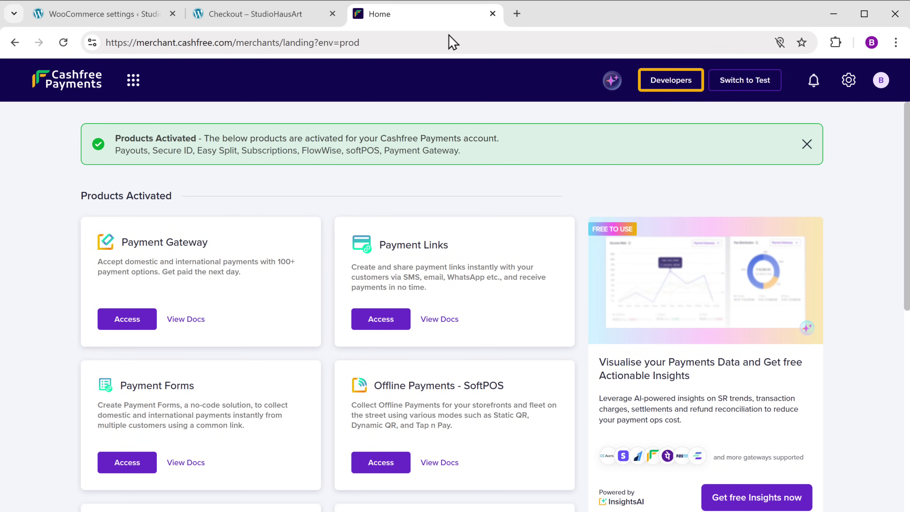
Generate new Payment Gateway API keys under Developers > API Keys in Cashfree.
{"action": "left_click", "coordinate": [670, 85]}
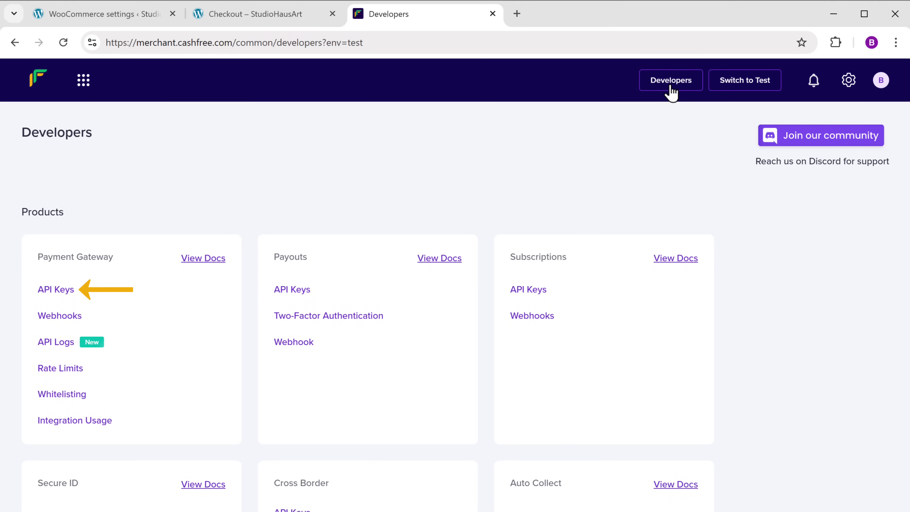
{"action": "left_click", "coordinate": [54, 292]}
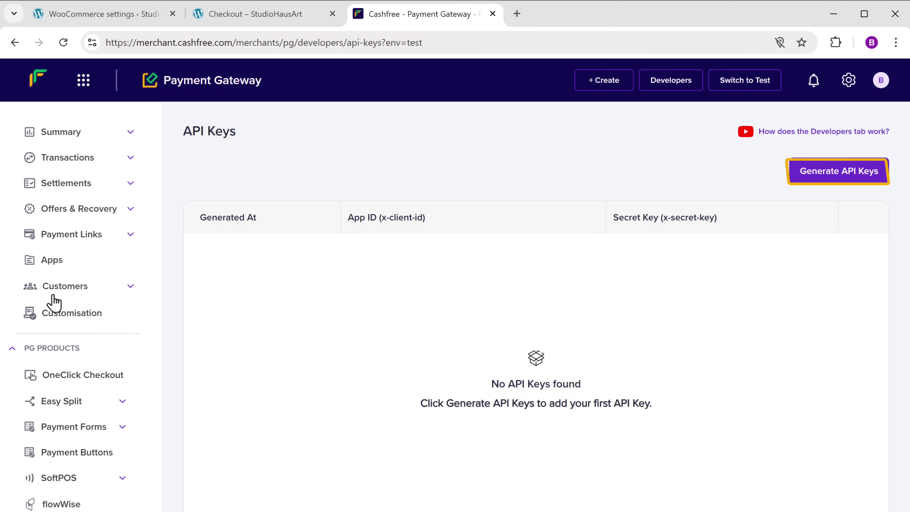
{"action": "left_click", "coordinate": [840, 179]}
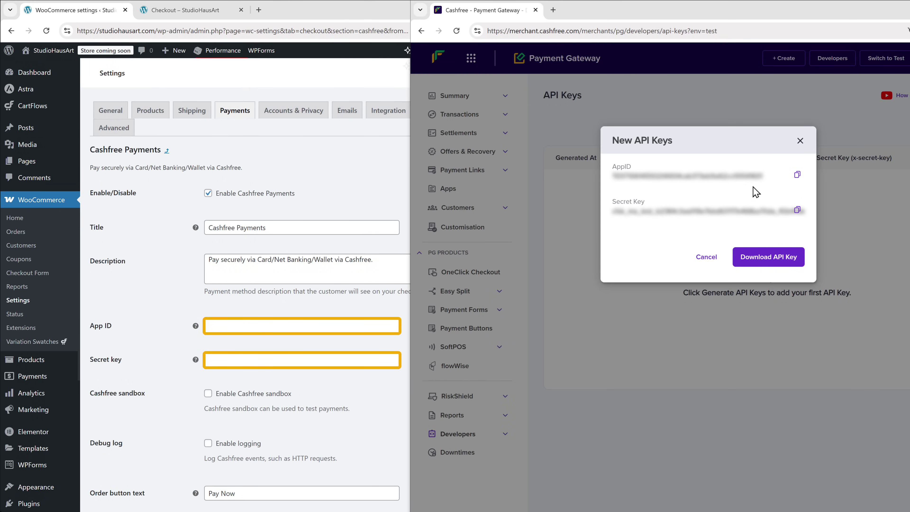
Paste the Cashfree App ID and Secret key into the gateway settings and save changes.
{"action": "right_click", "coordinate": [209, 326]}
{"action": "left_click", "coordinate": [230, 215]}
{"action": "key", "text": "ctrl+v"}
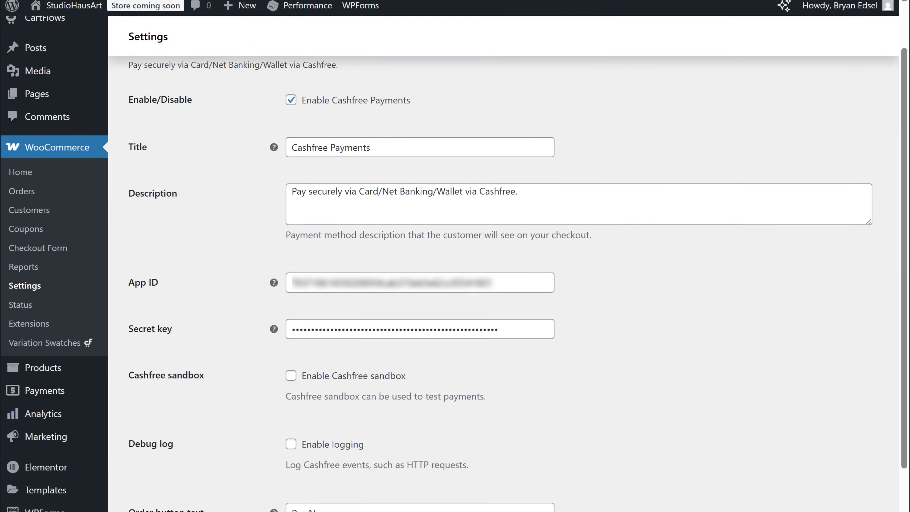
{"action": "scroll", "coordinate": [455, 256], "scroll_direction": "down", "scroll_amount": 5}
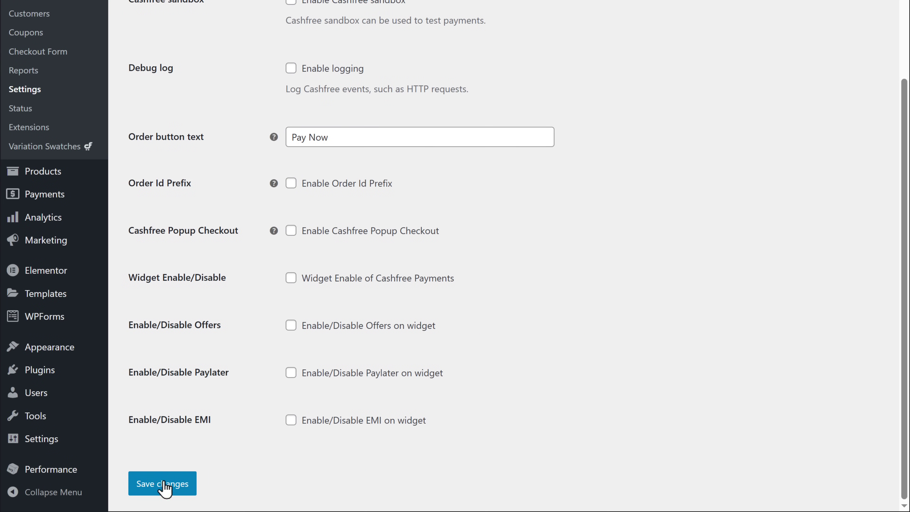
{"action": "left_click", "coordinate": [163, 483]}
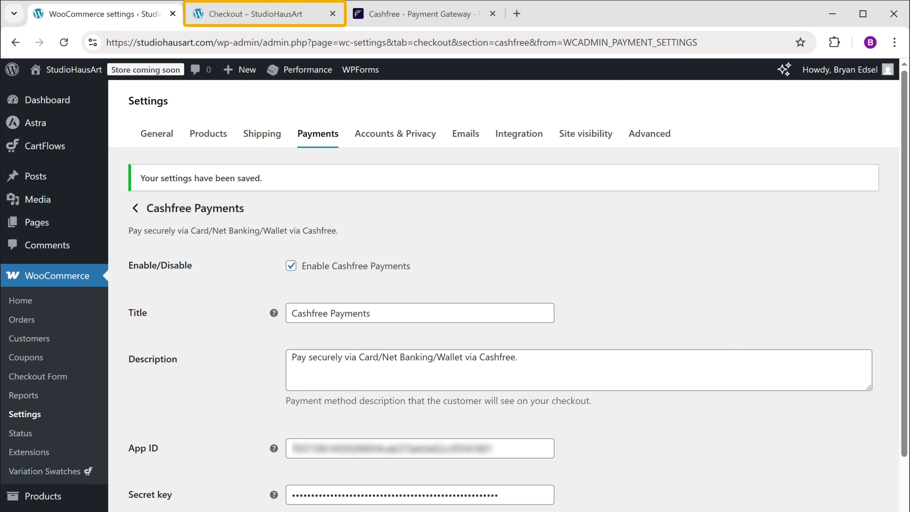
{"action": "left_click", "coordinate": [271, 19]}
Pay the ₹2,000 order by card via Cashfree and download The-Last-Planting-Emotive-Art zip.
{"action": "left_click", "coordinate": [63, 42]}
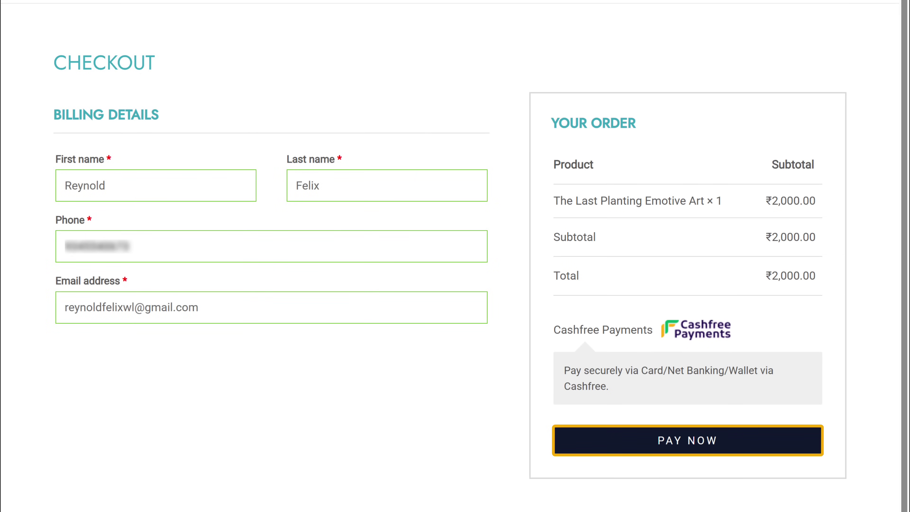
{"action": "left_click", "coordinate": [684, 450]}
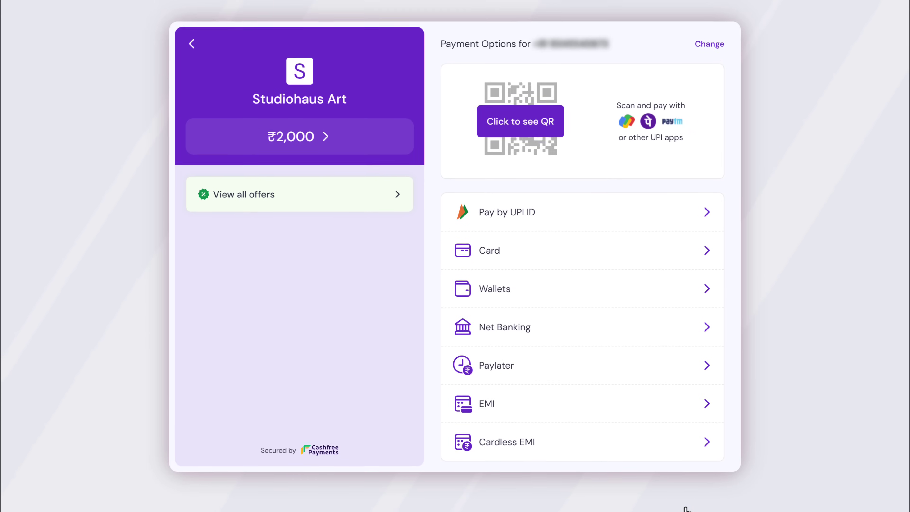
{"action": "left_click", "coordinate": [491, 267]}
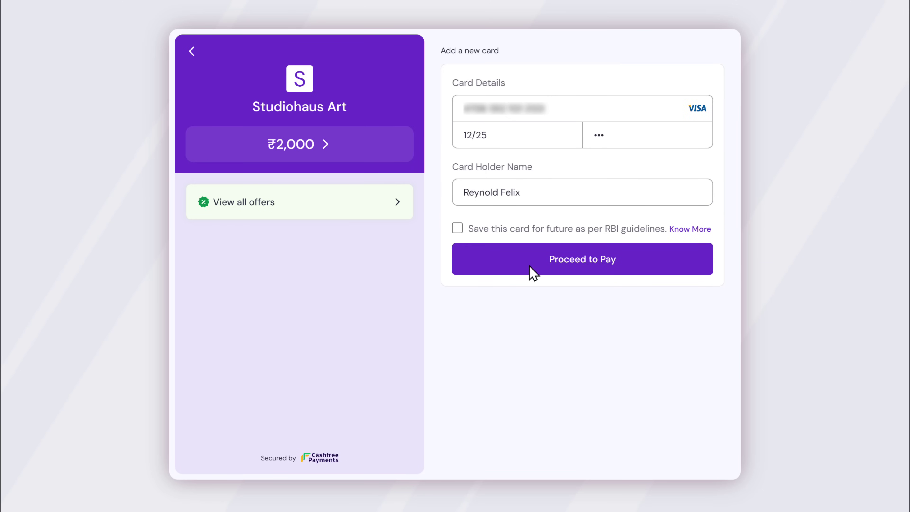
{"action": "left_click", "coordinate": [532, 271]}
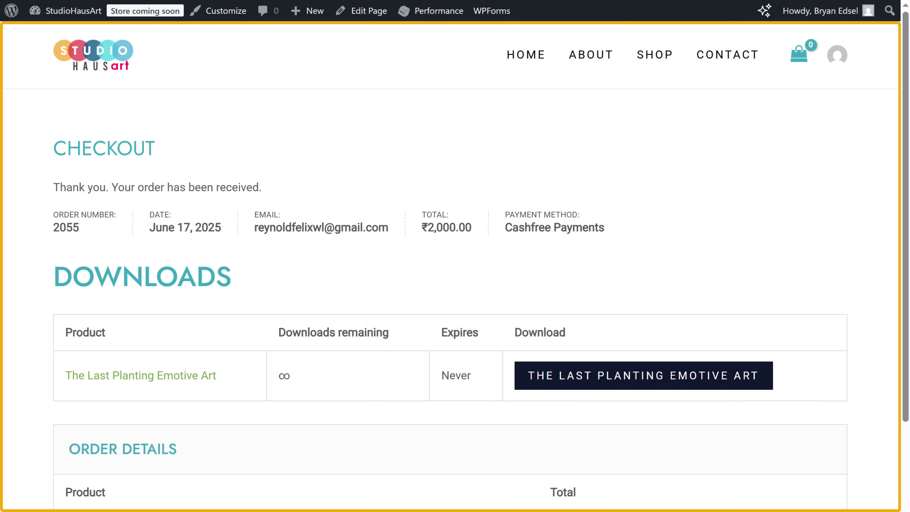
{"action": "scroll", "coordinate": [455, 287], "scroll_direction": "down", "scroll_amount": 3}
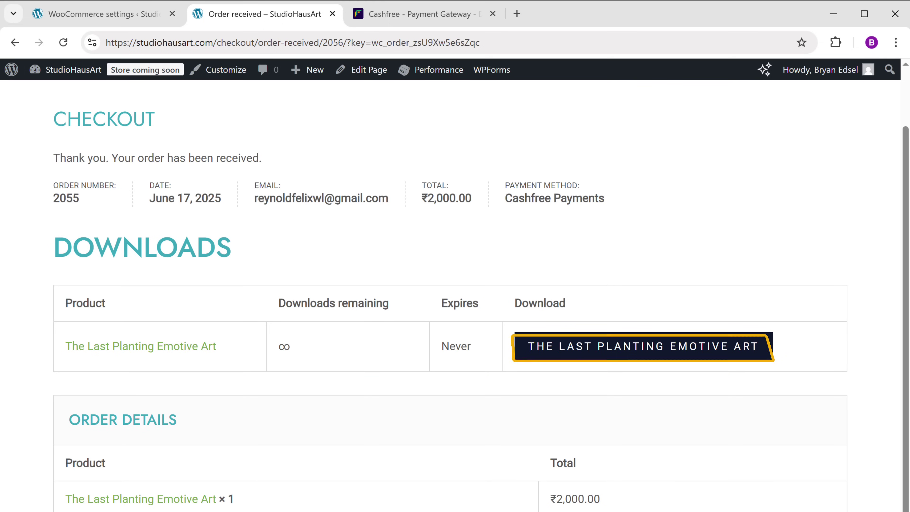
{"action": "left_click", "coordinate": [639, 354]}
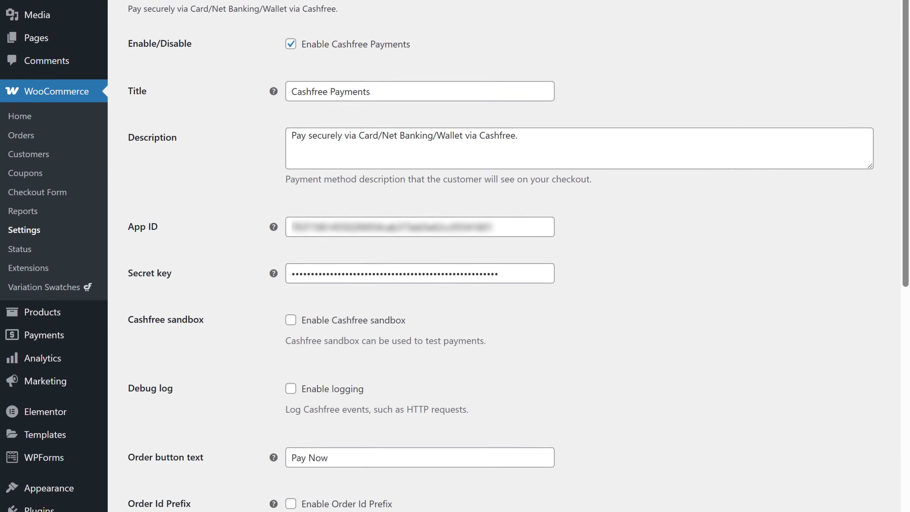
Edit The Last Planting Emotive Art's download limit and 10-day expiry, then update the product.
{"action": "mouse_move", "coordinate": [40, 315]}
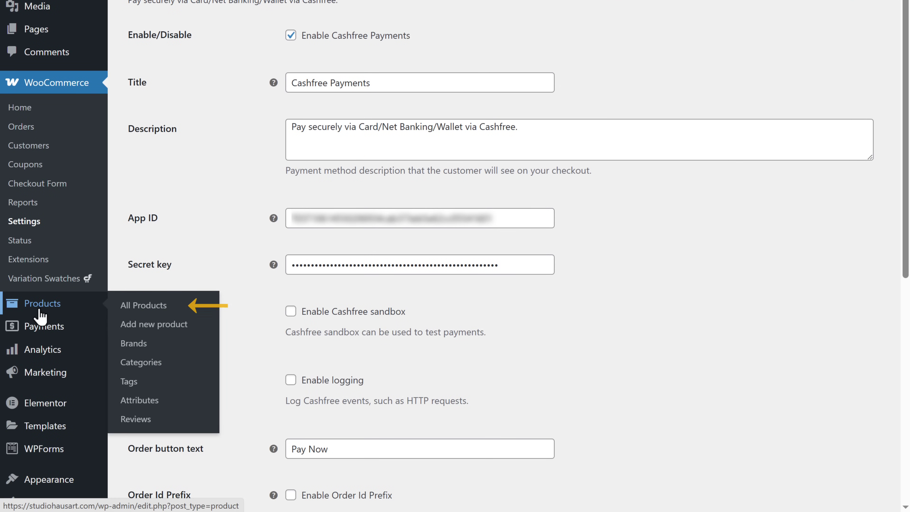
{"action": "left_click", "coordinate": [143, 307]}
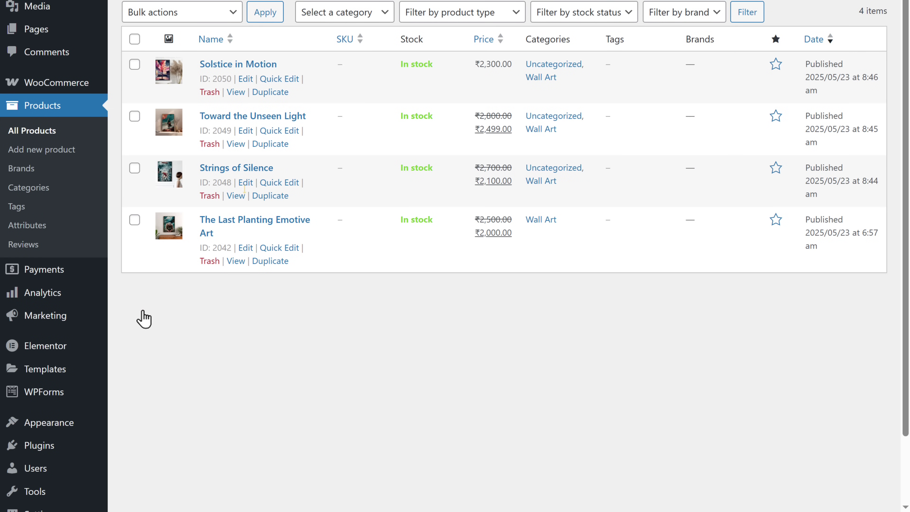
{"action": "left_click", "coordinate": [246, 248]}
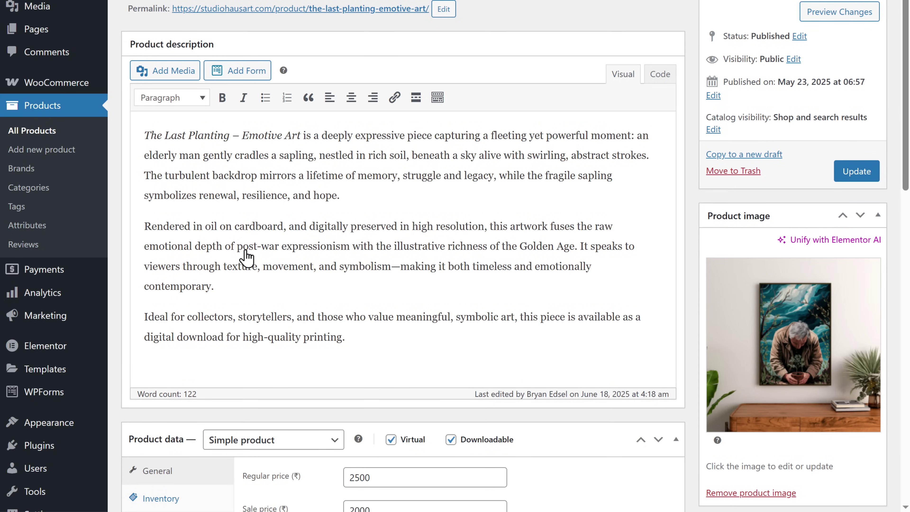
{"action": "scroll", "coordinate": [403, 256], "scroll_direction": "down", "scroll_amount": 10}
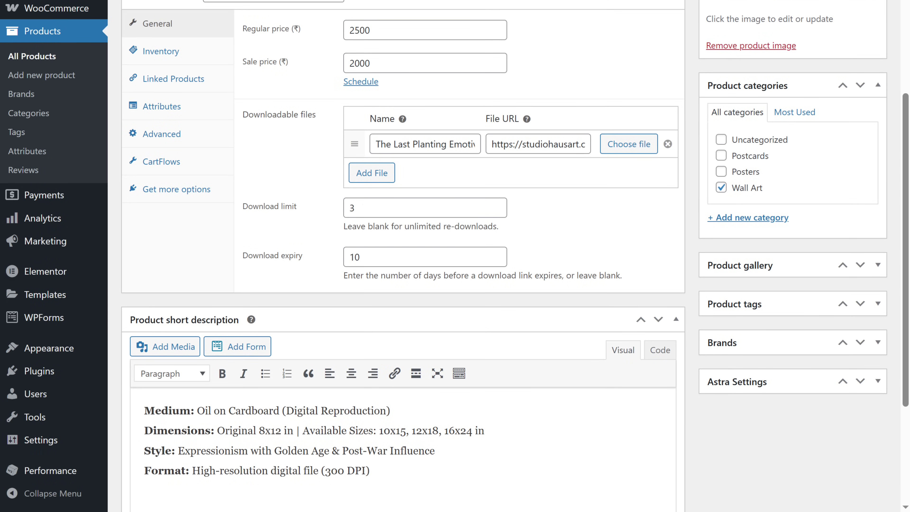
{"action": "scroll", "coordinate": [403, 256], "scroll_direction": "up", "scroll_amount": 10}
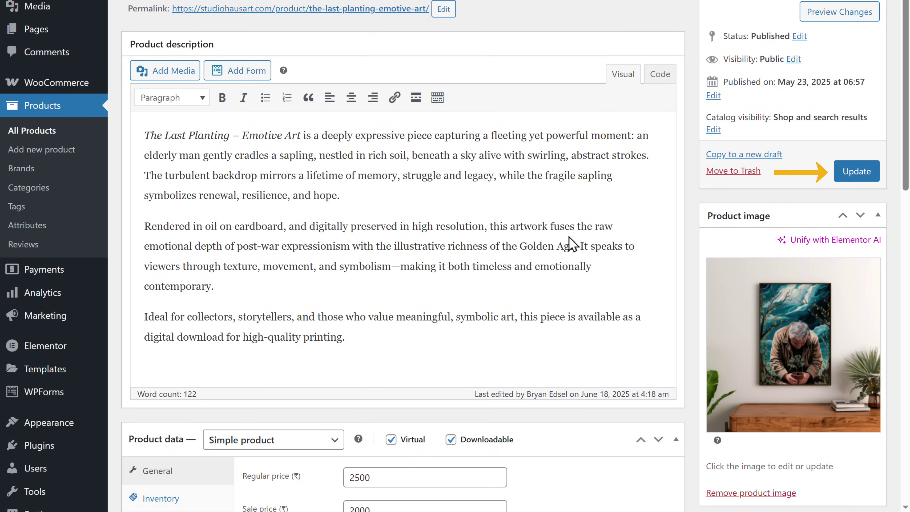
{"action": "left_click", "coordinate": [856, 174]}
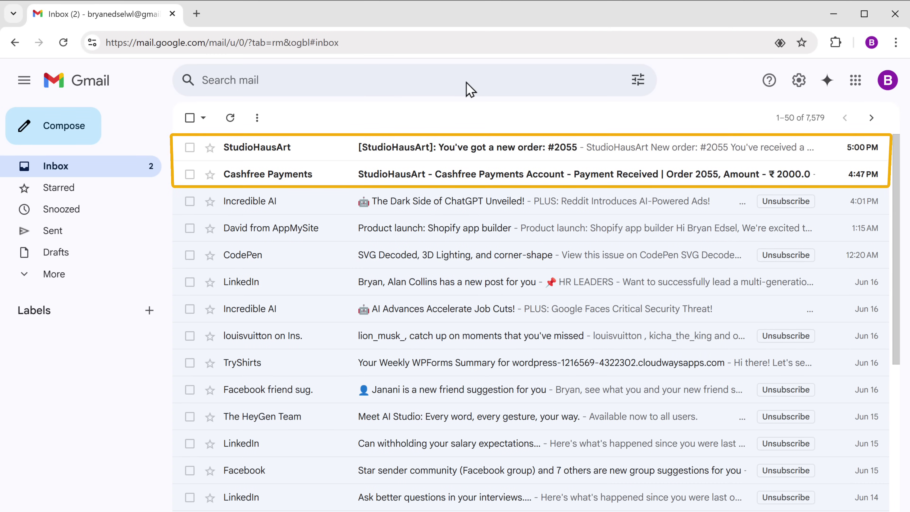
Read the order #2055 notification and the Cashfree payment received emails.
{"action": "left_click", "coordinate": [411, 152]}
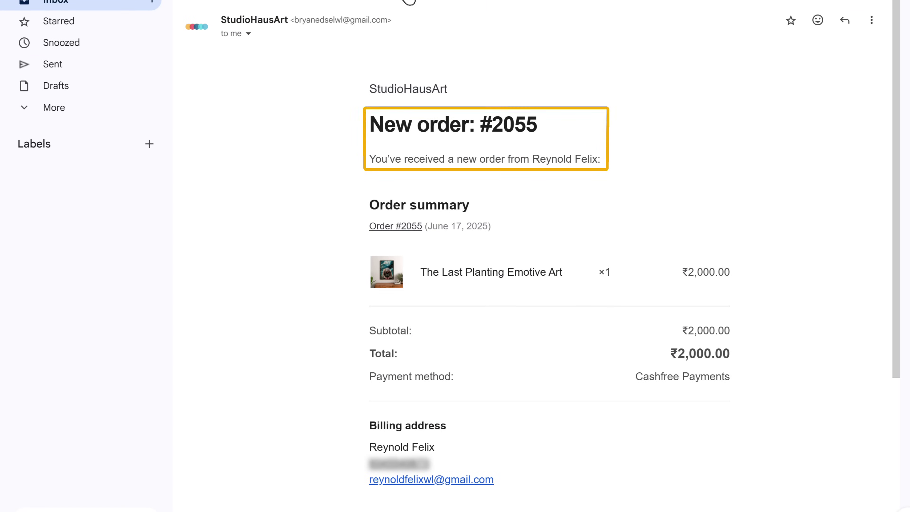
{"action": "left_click", "coordinate": [190, 118]}
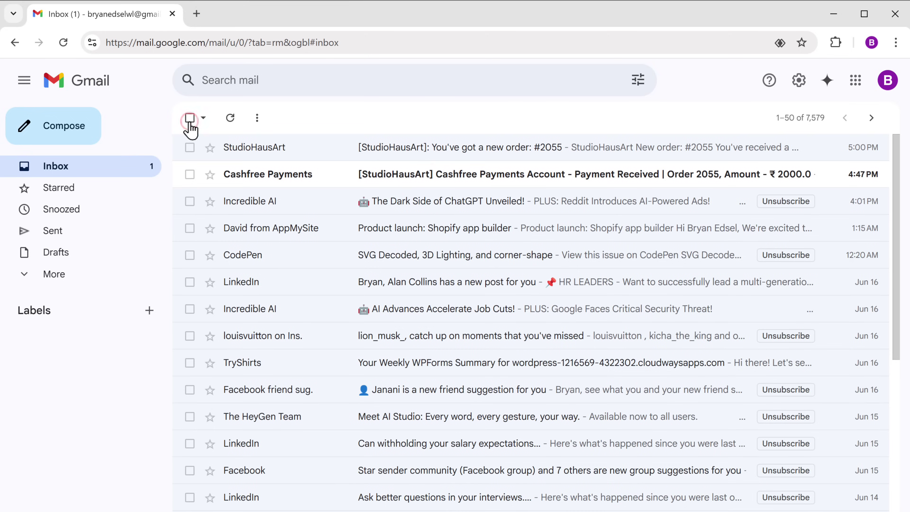
{"action": "left_click", "coordinate": [401, 179]}
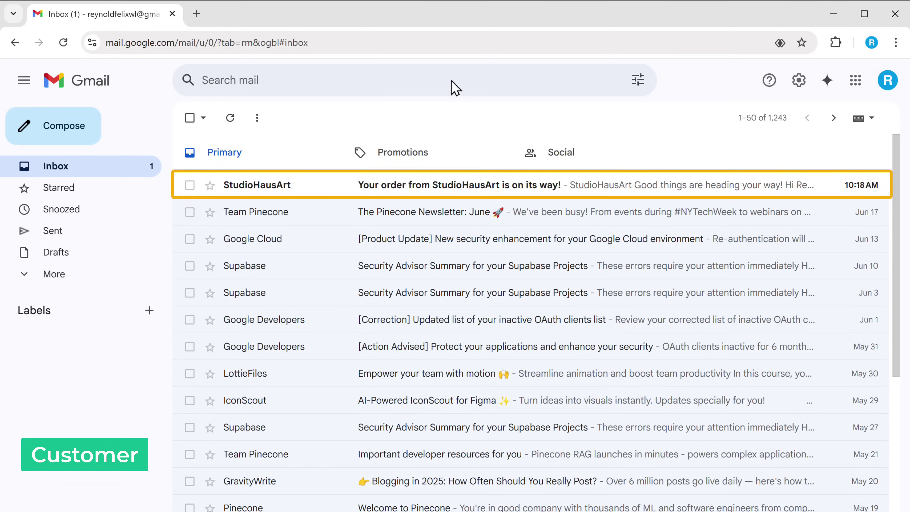
Download the artwork from the customer's StudioHausArt order confirmation email.
{"action": "left_click", "coordinate": [404, 197]}
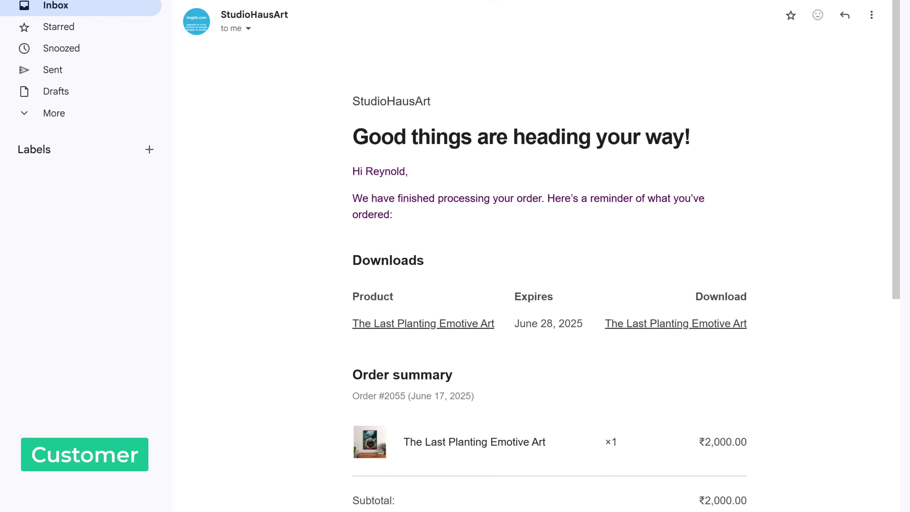
{"action": "scroll", "coordinate": [548, 251], "scroll_direction": "down", "scroll_amount": 3}
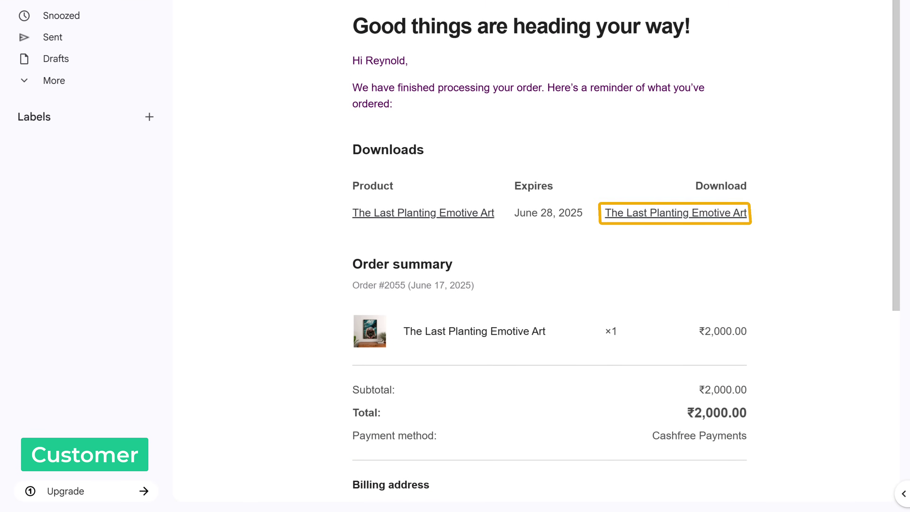
{"action": "left_click", "coordinate": [685, 223]}
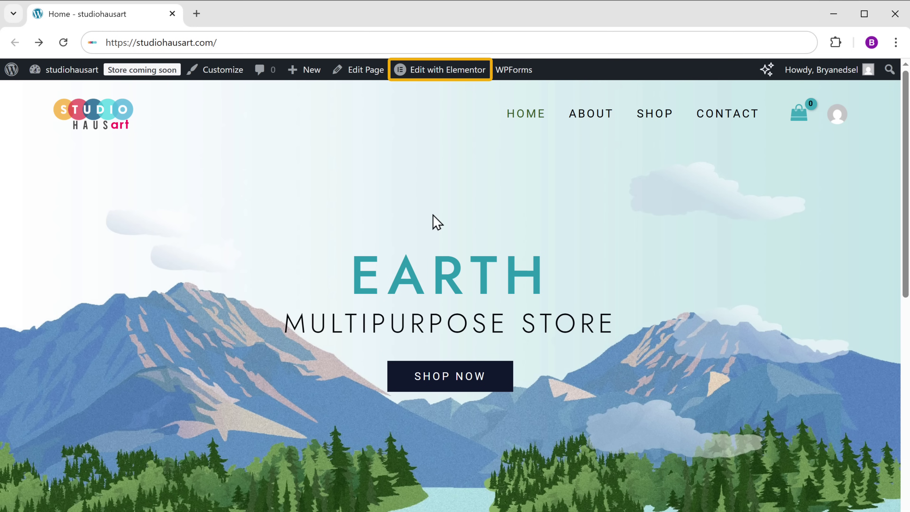
In Elementor, upload the Banner image as the hero container's background.
{"action": "left_click", "coordinate": [444, 72]}
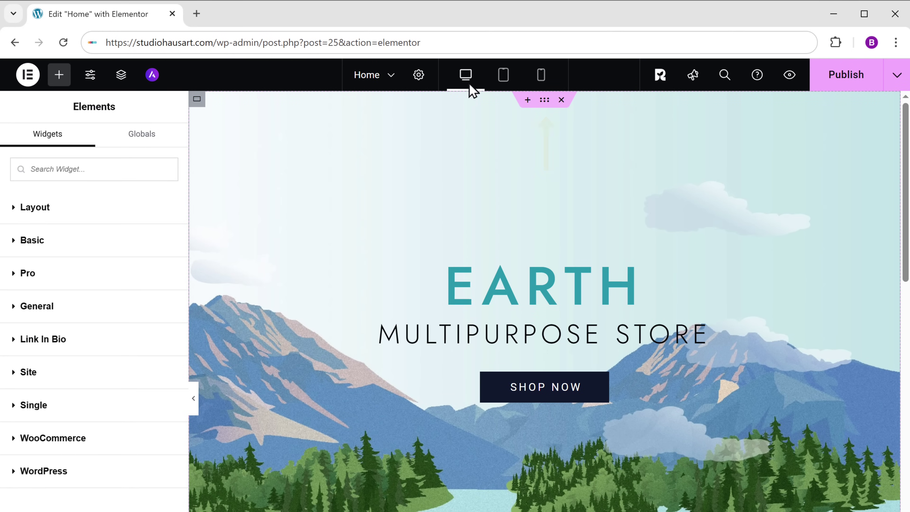
{"action": "left_click", "coordinate": [544, 101]}
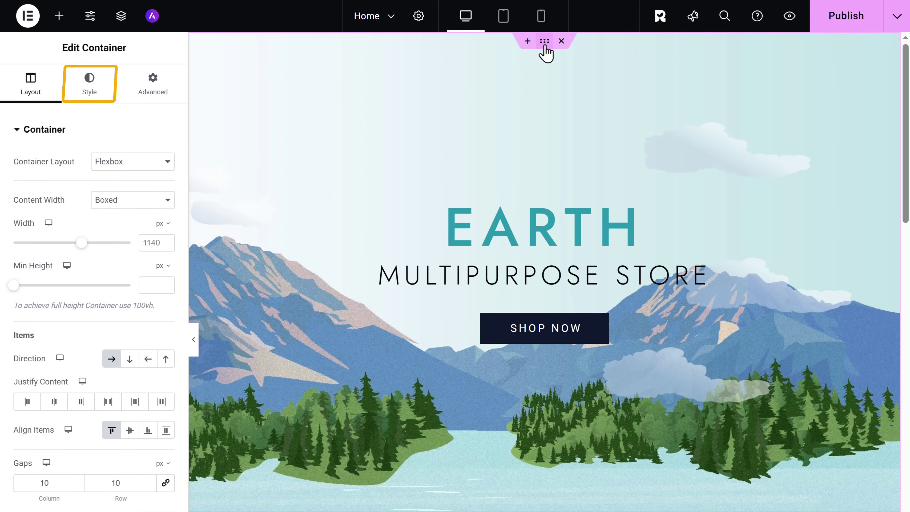
{"action": "left_click", "coordinate": [89, 92]}
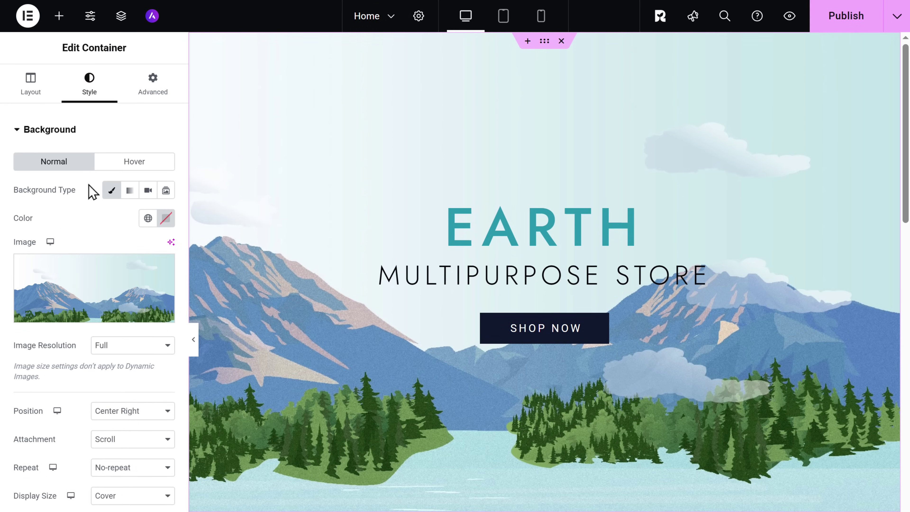
{"action": "left_click", "coordinate": [86, 315]}
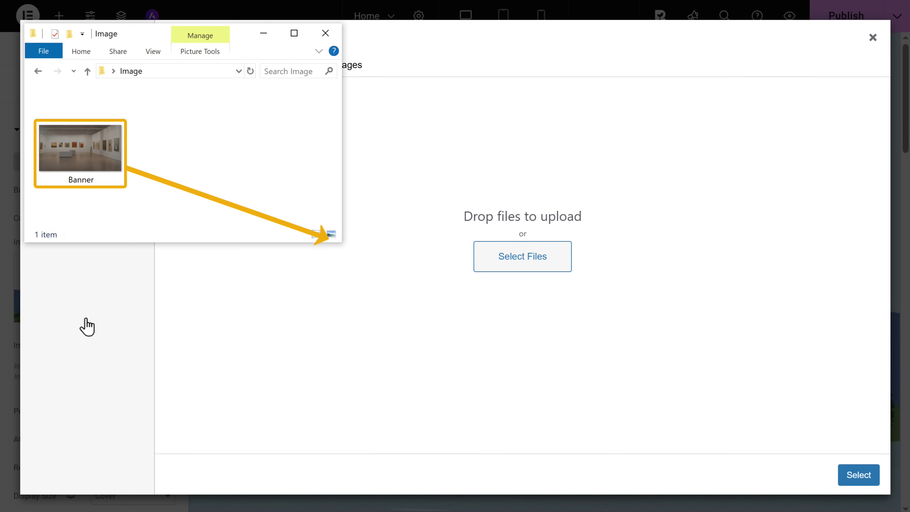
{"action": "left_click_drag", "start_coordinate": [79, 149], "coordinate": [488, 299]}
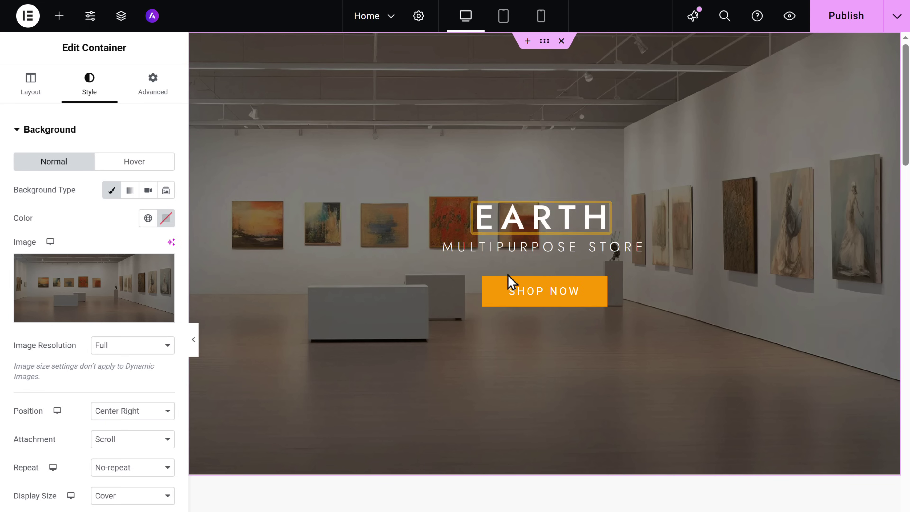
Change the EARTH heading to 'DISCOVER TIMELESS MASTERPIECES FOR YOUR SPACE' and publish the homepage.
{"action": "left_click", "coordinate": [538, 216]}
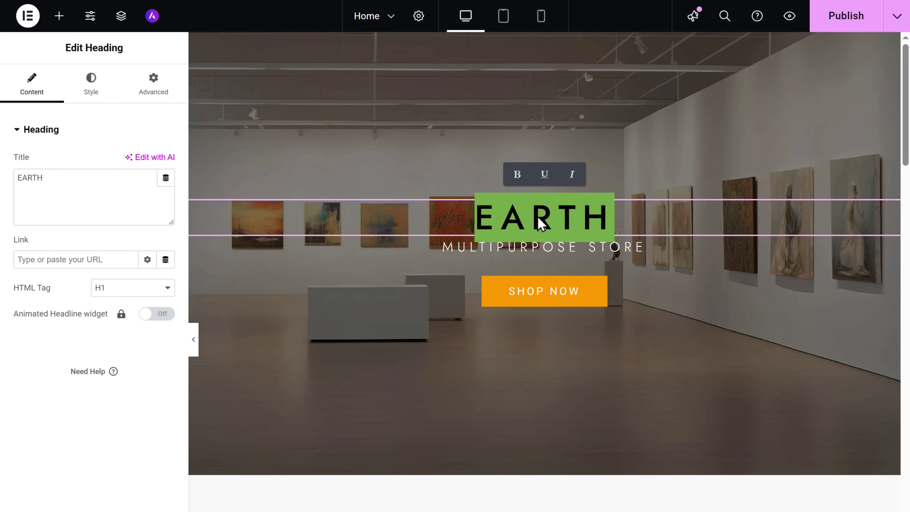
{"action": "key", "text": "ctrl+a"}
{"action": "type", "text": "DISCOVER TIMELESS MASTERPIECES FOR YOUR SPACE"}
{"action": "left_click", "coordinate": [59, 16]}
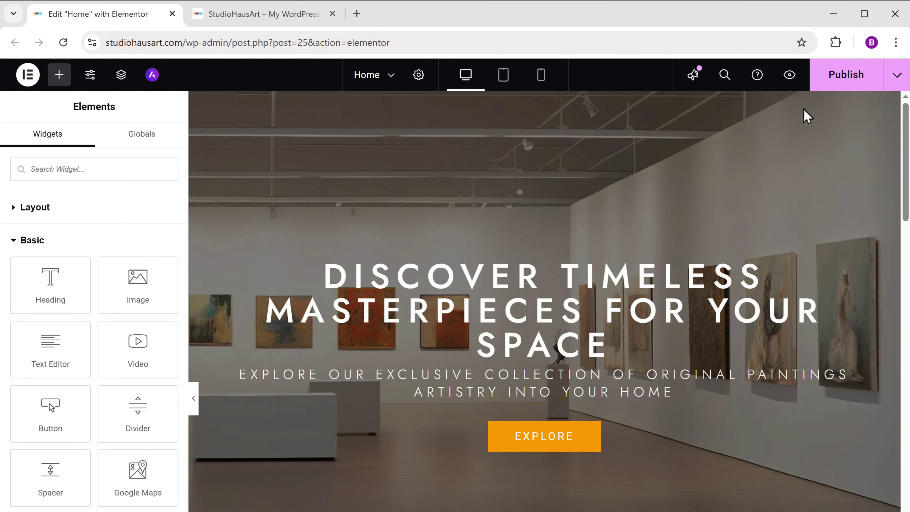
{"action": "left_click", "coordinate": [845, 85]}
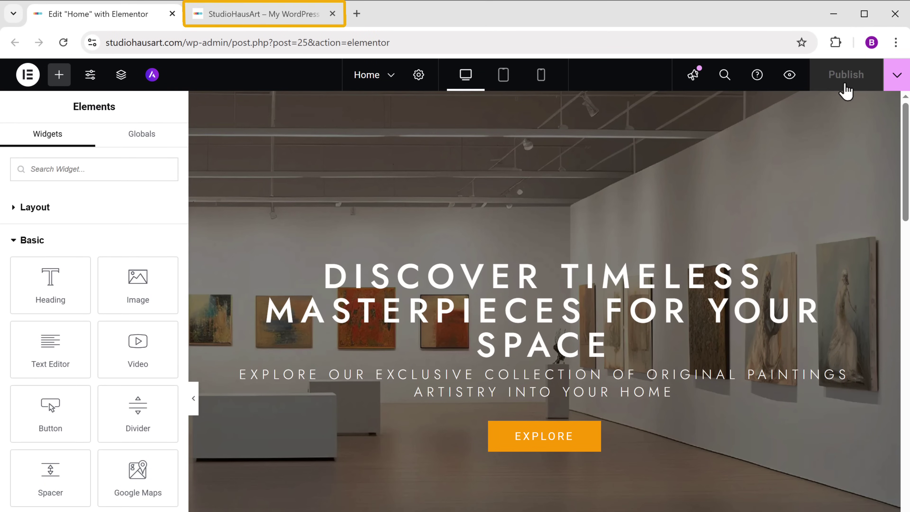
Reload the live StudioHausArt homepage and scroll through the four artwork listings.
{"action": "left_click", "coordinate": [234, 16]}
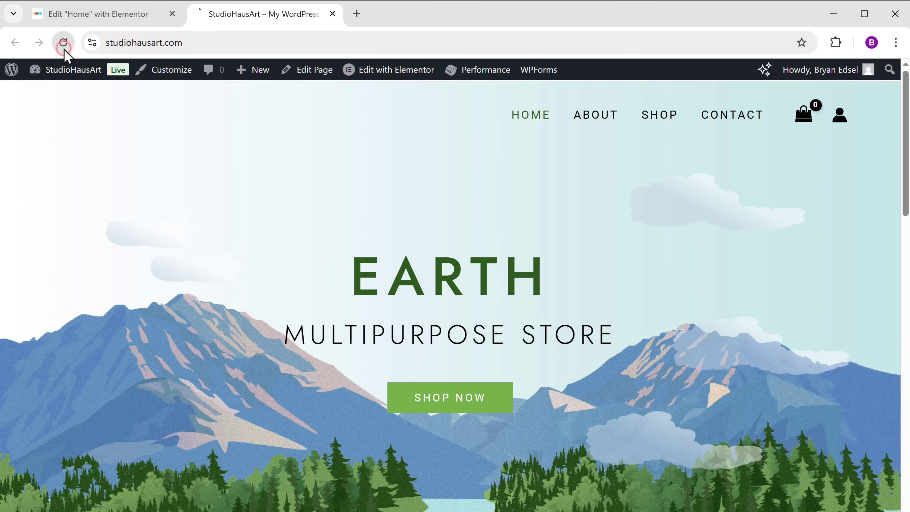
{"action": "scroll", "coordinate": [455, 287], "scroll_direction": "down", "scroll_amount": 10}
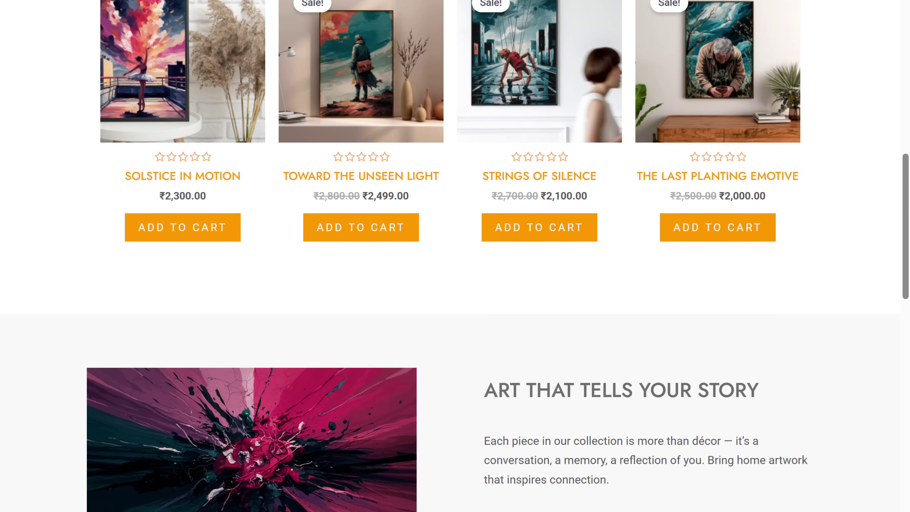
{"action": "scroll", "coordinate": [455, 251], "scroll_direction": "down", "scroll_amount": 15}
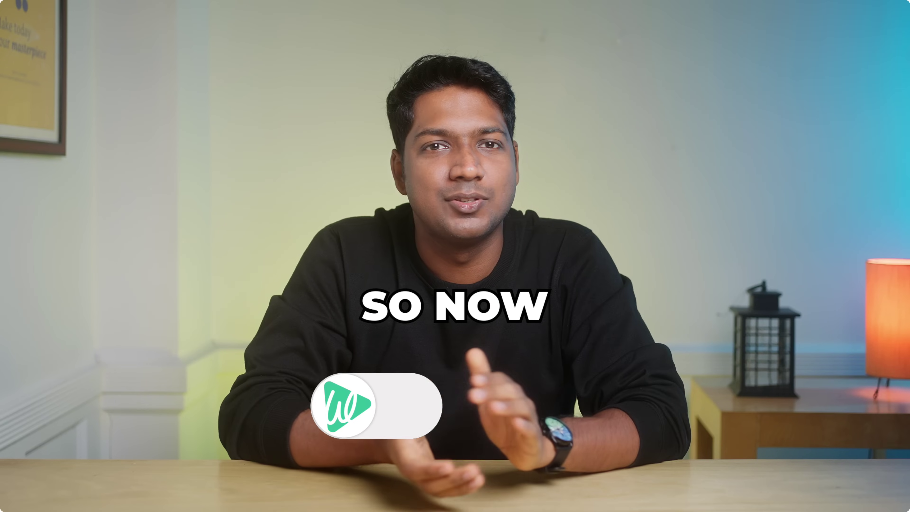